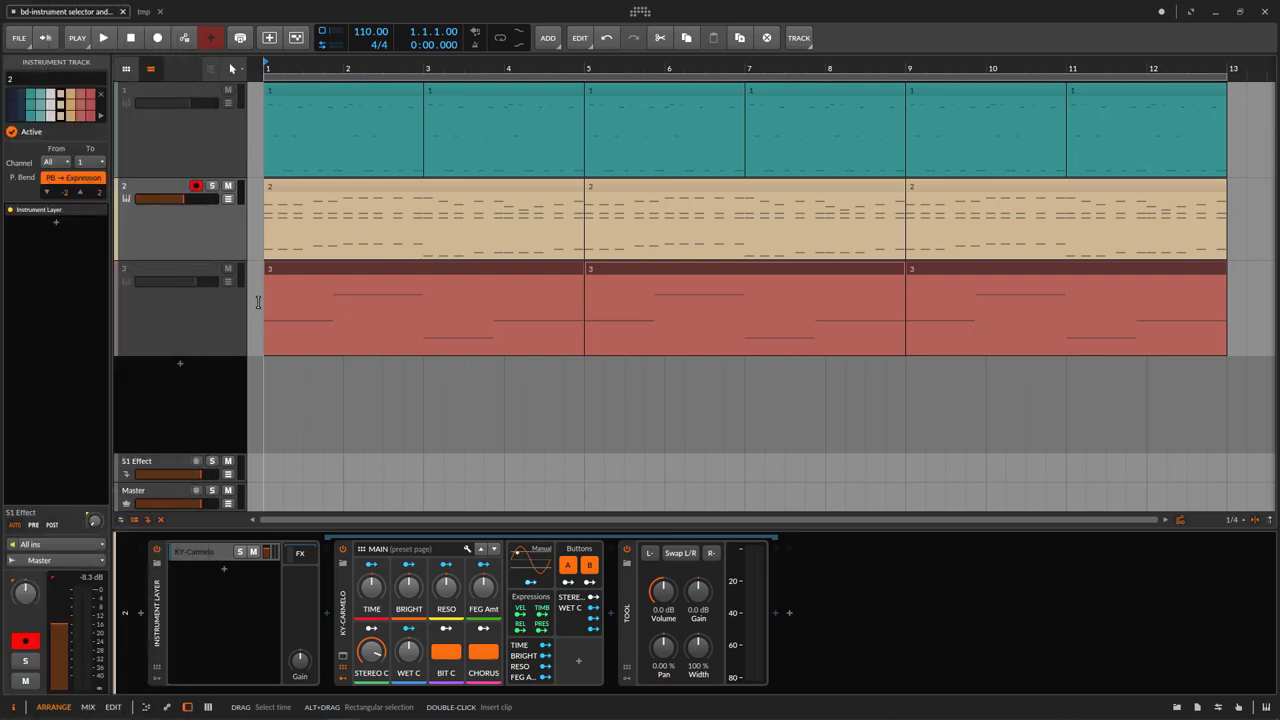
Step: Select instrument track 2 and play its KY-Carmelo layer sound from the start of the arrangement, stopping playback at the end
{"action": "left_click", "coordinate": [184, 132]}
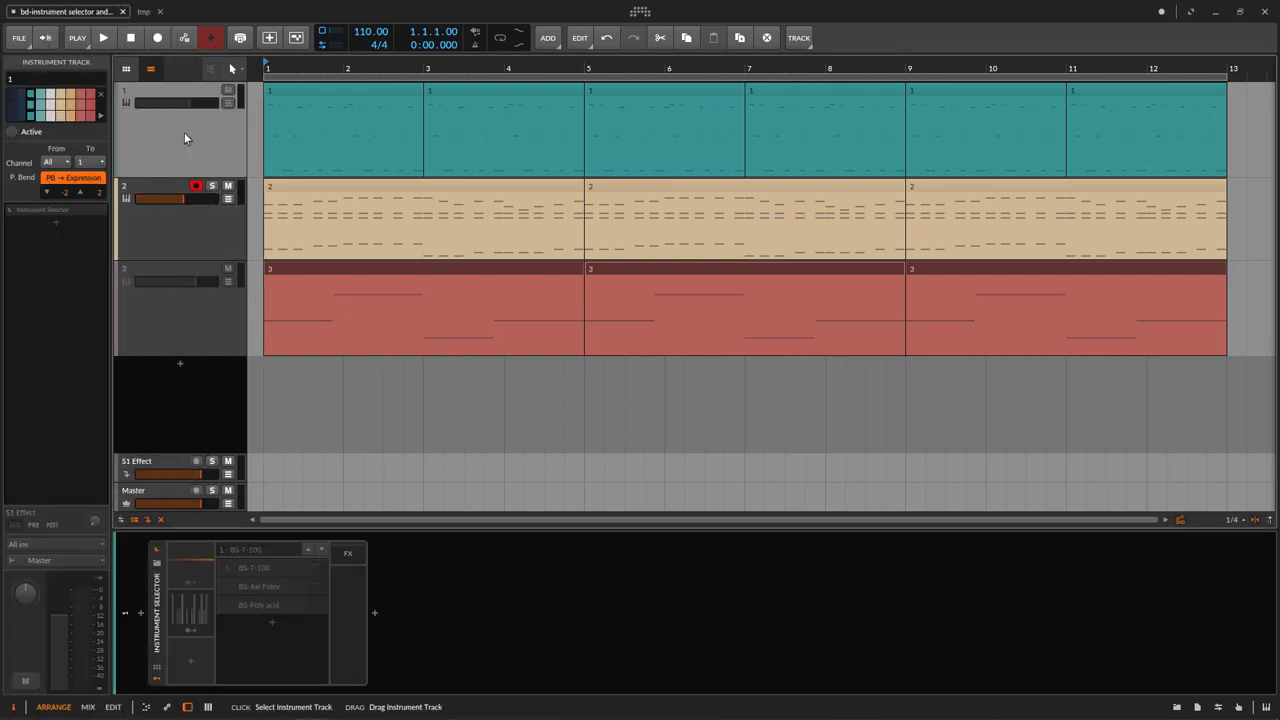
{"action": "left_click", "coordinate": [186, 240]}
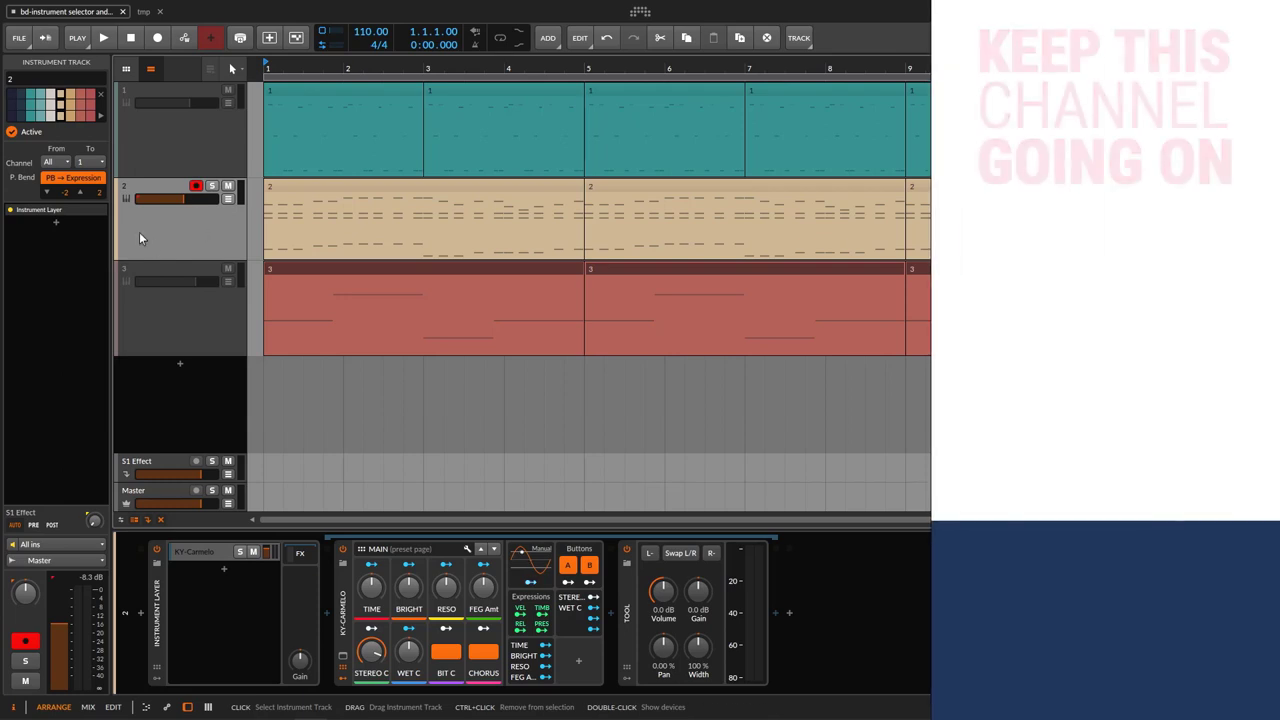
{"action": "left_click", "coordinate": [102, 38]}
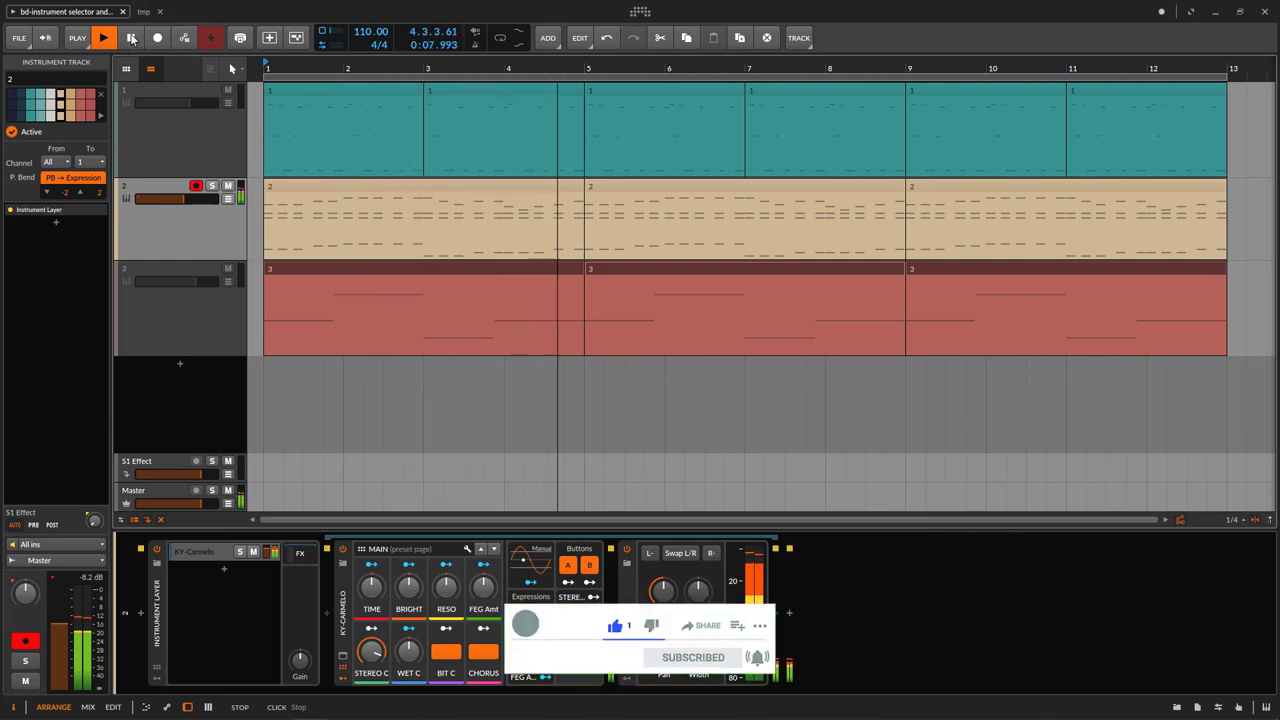
{"action": "left_click", "coordinate": [131, 38]}
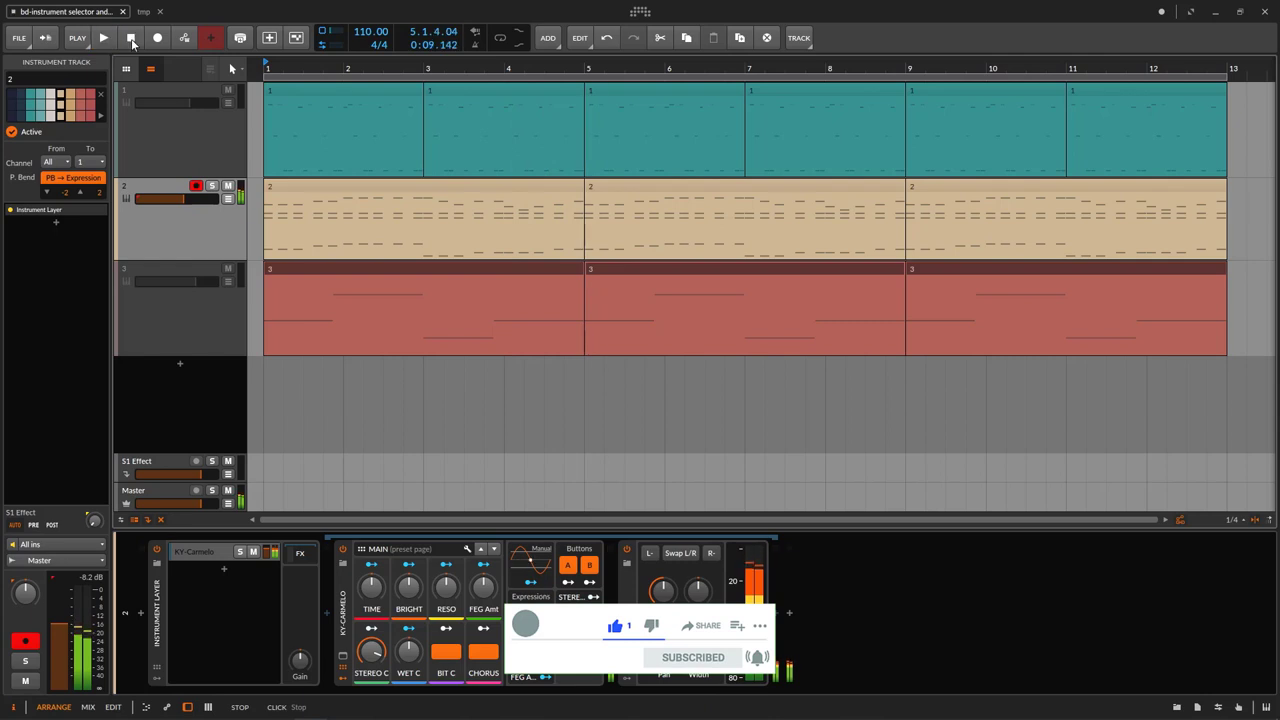
Step: Move the KY-Carmelo device out in front of the Instrument Layer, disable the Instrument Layer, and play the track
{"action": "left_click", "coordinate": [166, 620]}
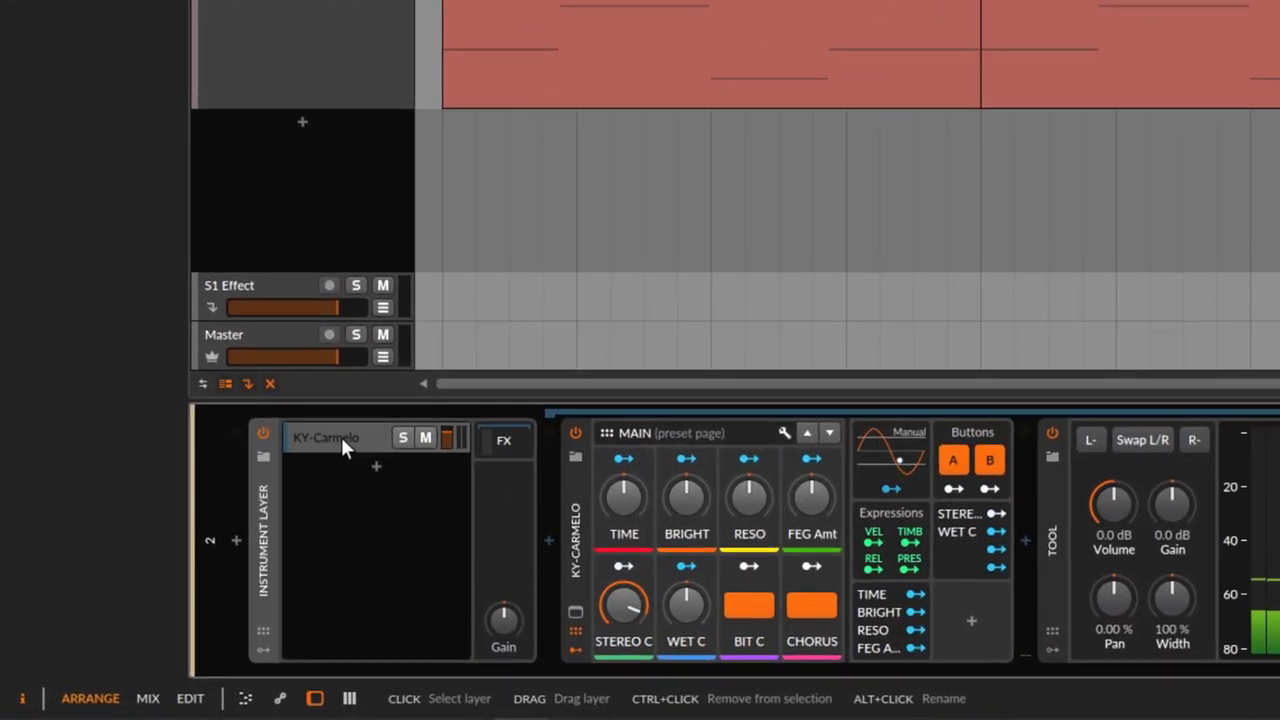
{"action": "left_click", "coordinate": [568, 505]}
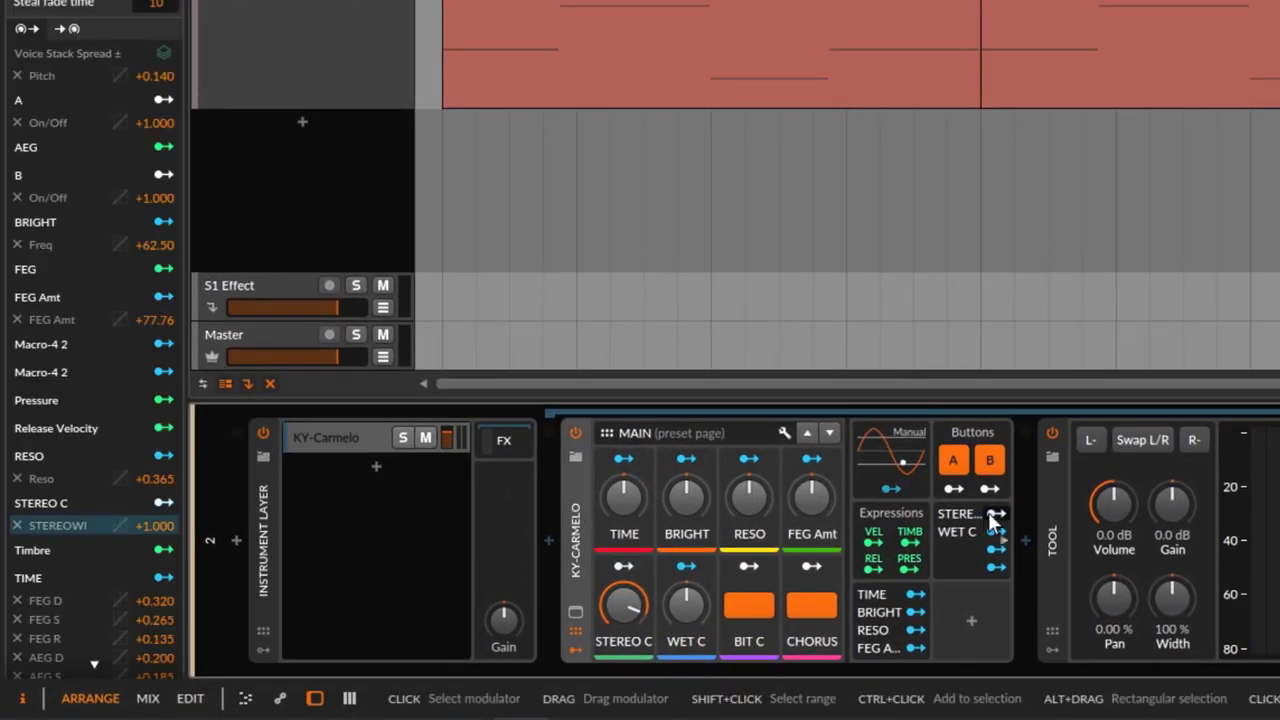
{"action": "left_click_drag", "start_coordinate": [578, 506], "coordinate": [237, 504]}
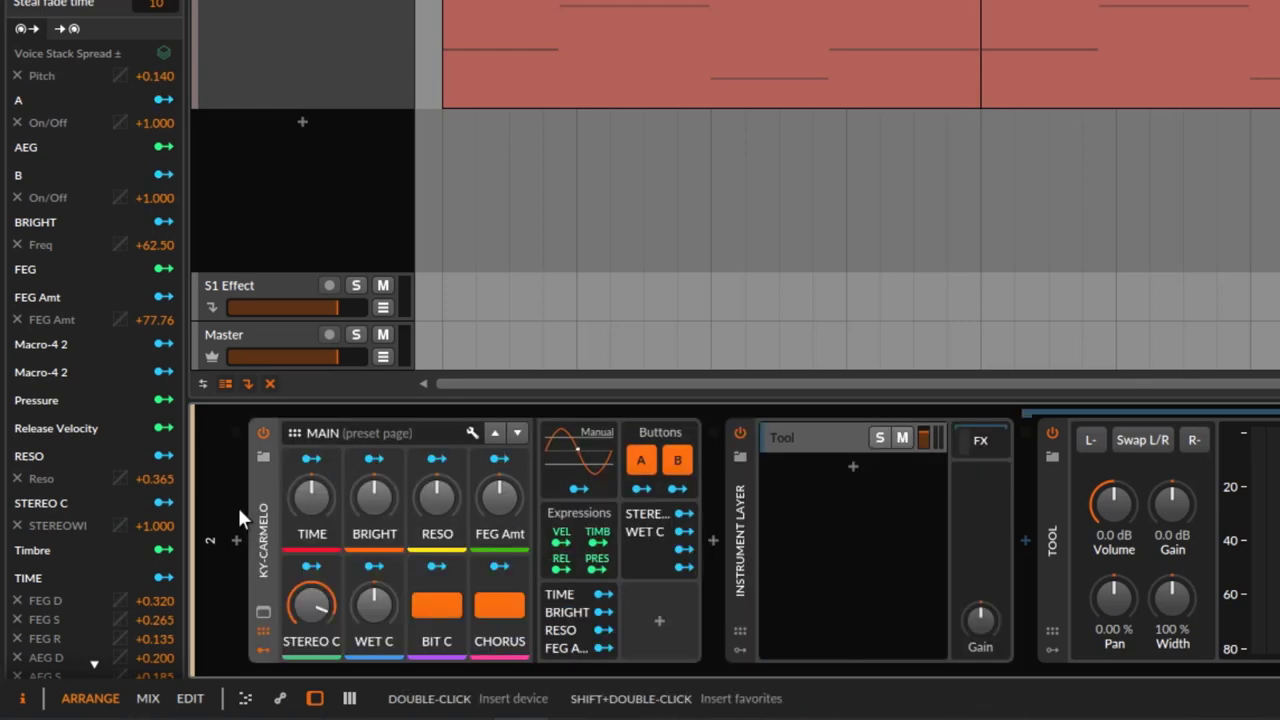
{"action": "left_click", "coordinate": [740, 438]}
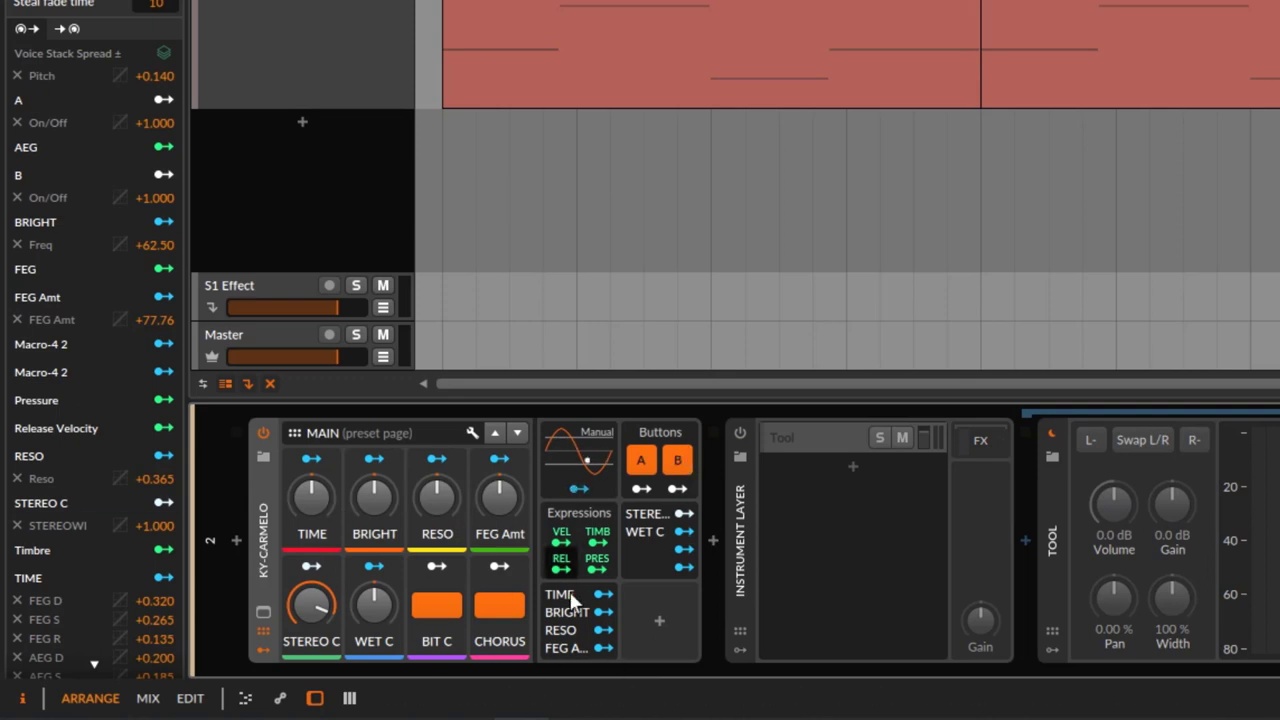
{"action": "key", "text": "space"}
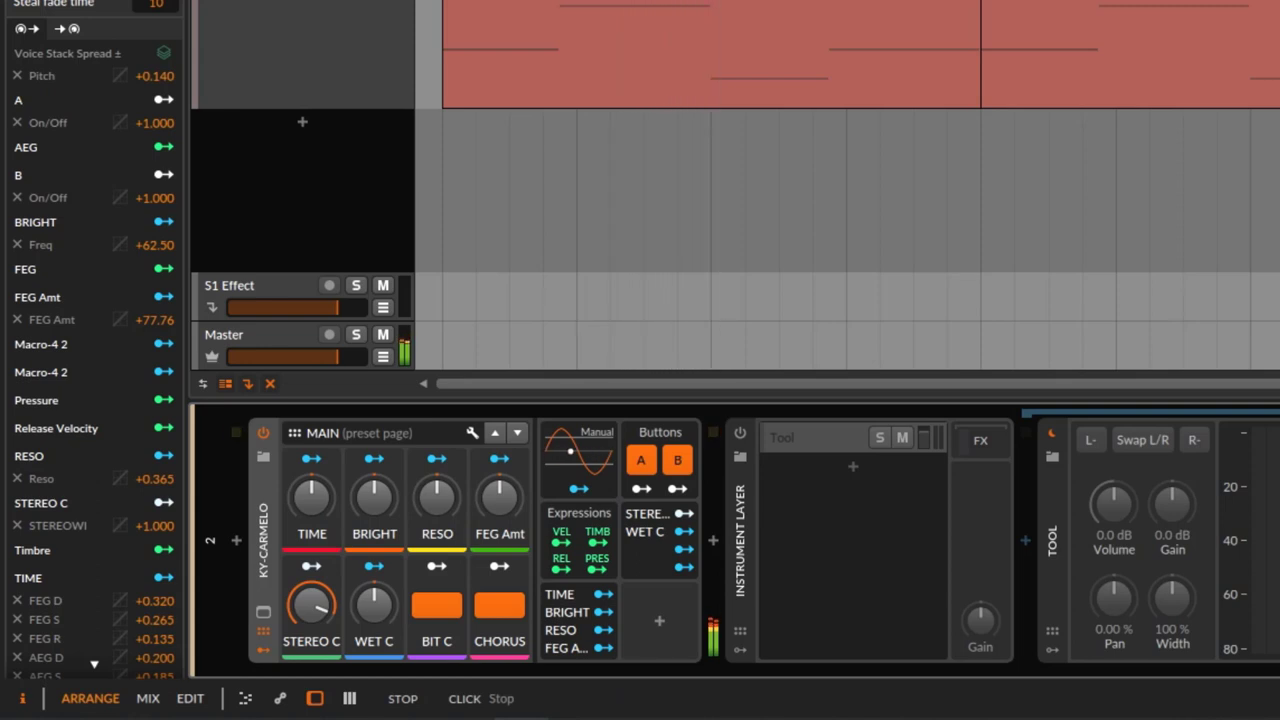
Step: Move KY-Carmelo back into the Instrument Layer as a layer beside Tool and re-enable the container
{"action": "left_click_drag", "start_coordinate": [268, 521], "coordinate": [812, 446]}
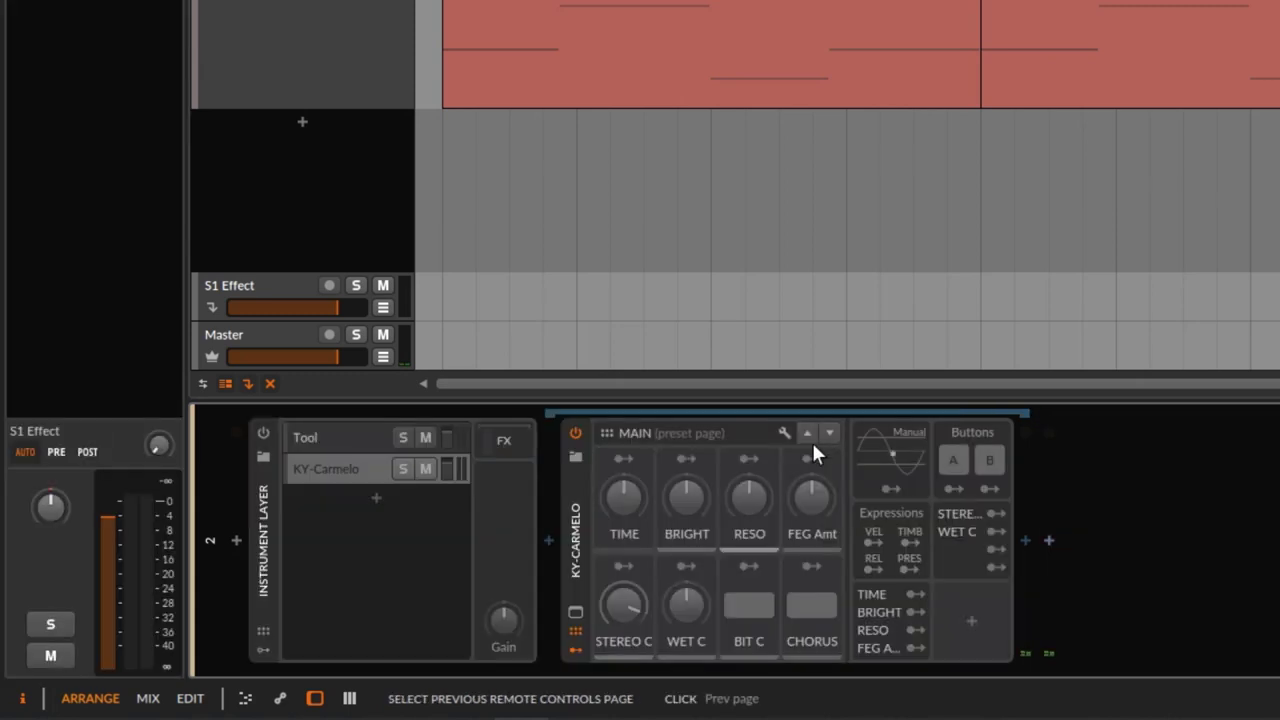
{"action": "left_click", "coordinate": [339, 440]}
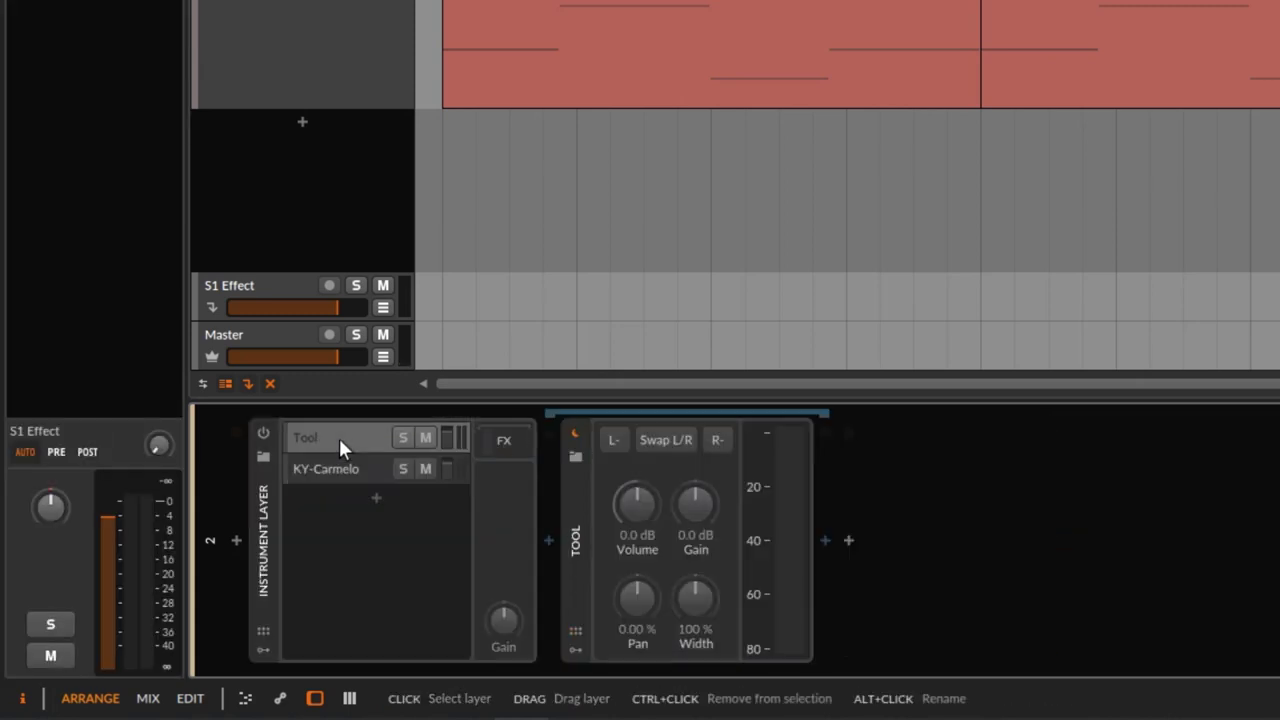
{"action": "left_click", "coordinate": [283, 437]}
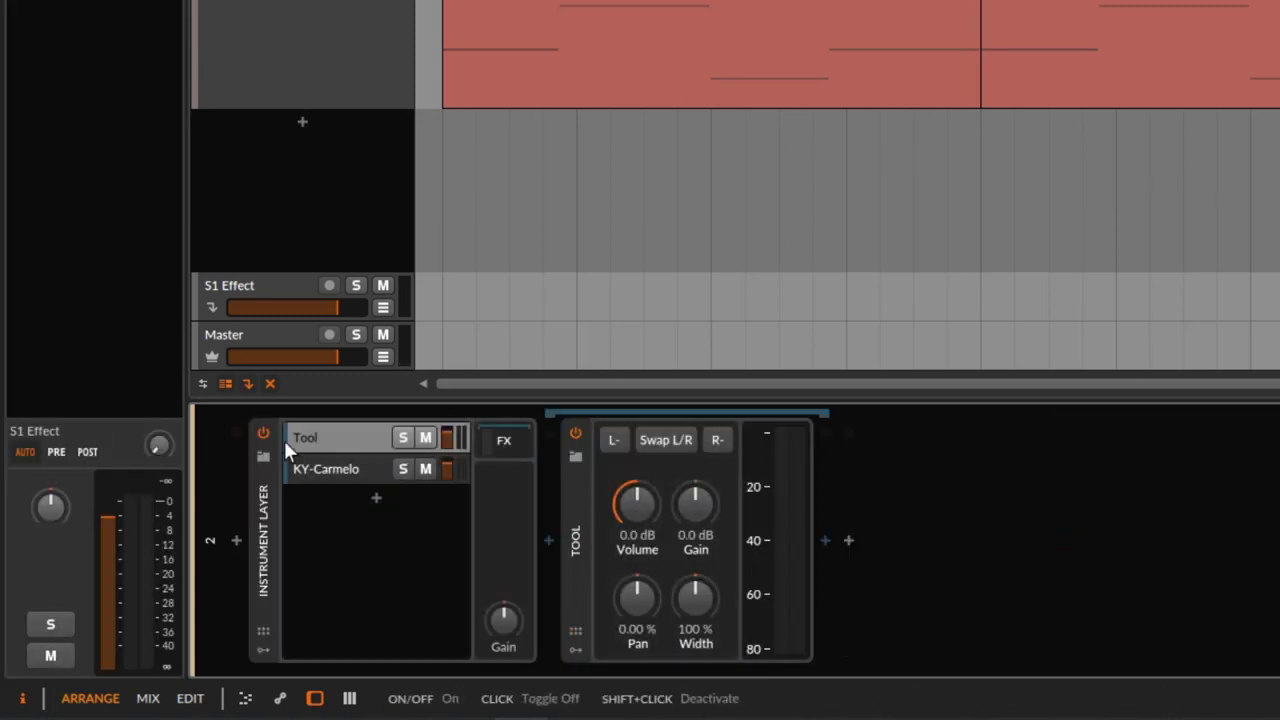
Step: Move the Tool layer into its own Instrument Layer and nest that container after KY-Carmelo inside the KY-Carmelo layer
{"action": "key", "text": "Delete"}
{"action": "left_click_drag", "start_coordinate": [366, 436], "coordinate": [641, 497]}
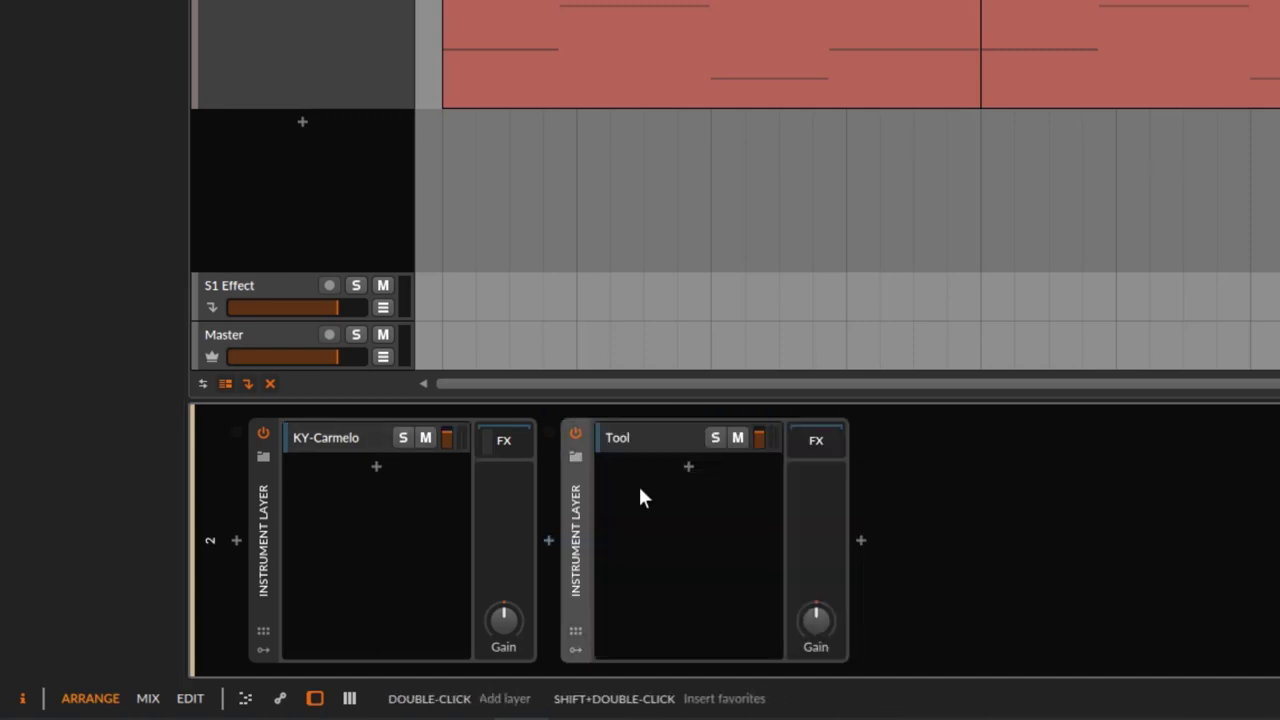
{"action": "left_click", "coordinate": [345, 440]}
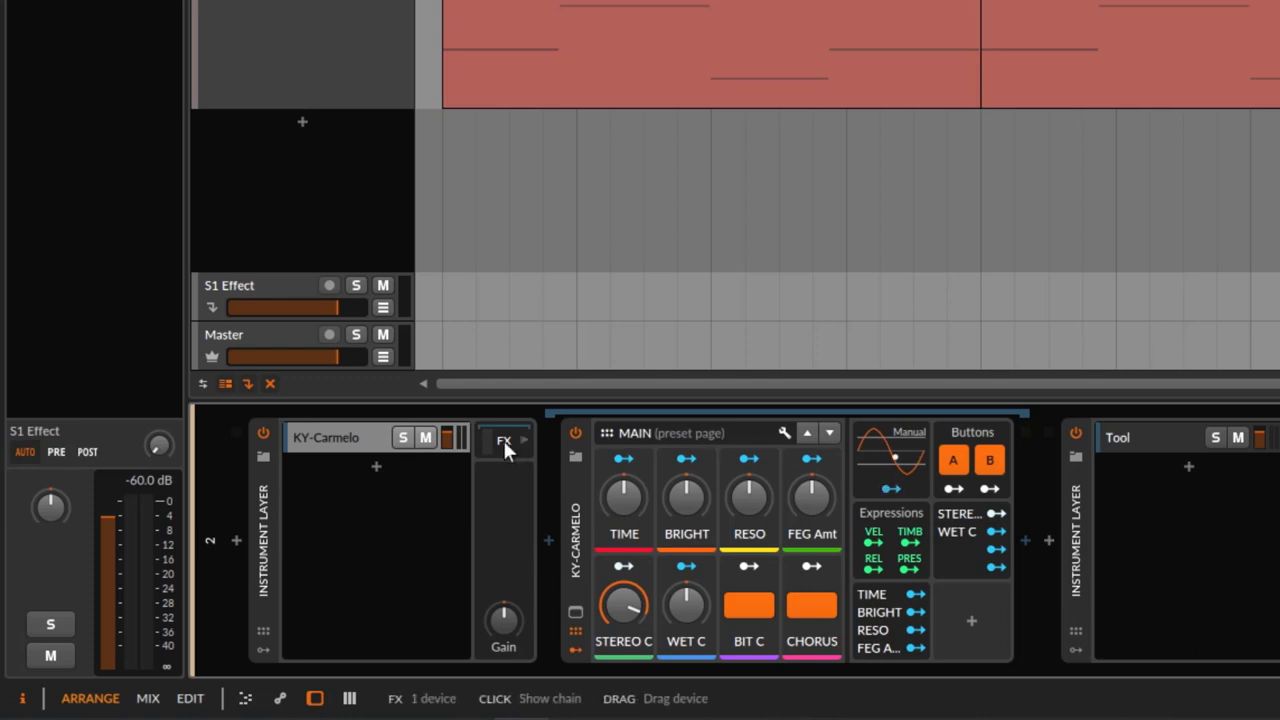
{"action": "left_click", "coordinate": [1052, 503]}
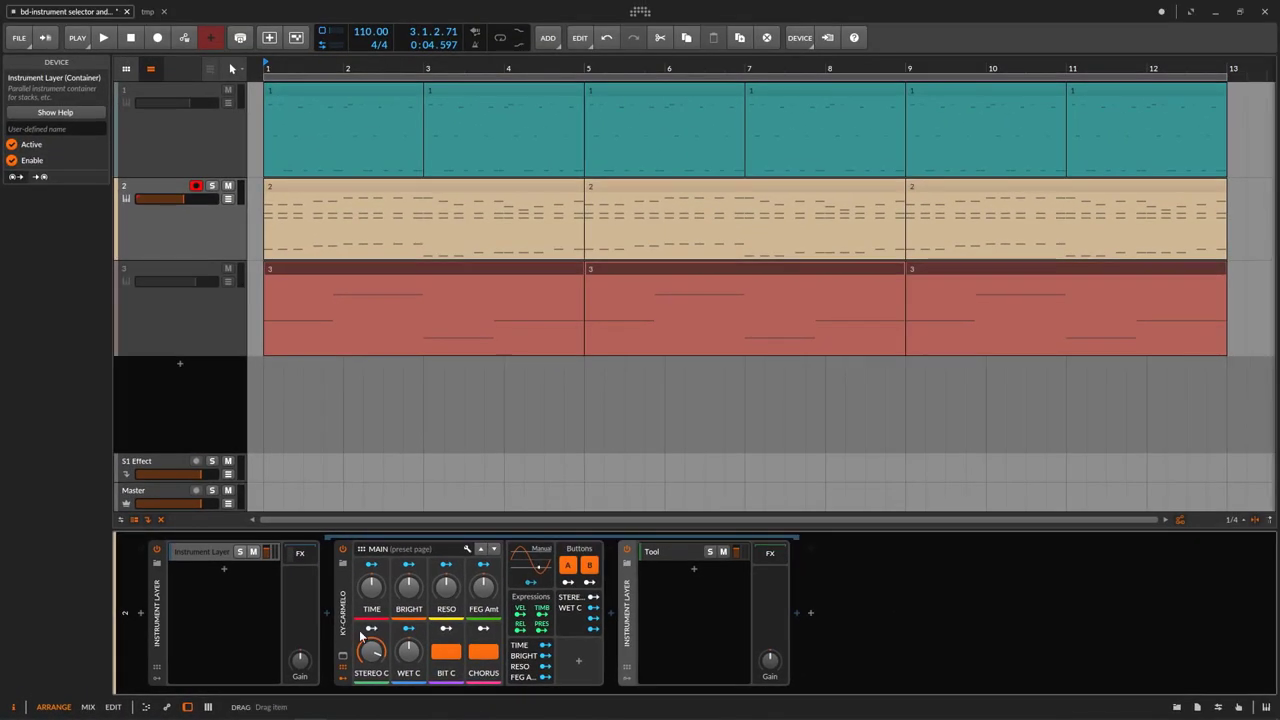
Step: Examine KY-Carmelo's oscillator and envelope view, full synth panel and FX chain, and play back the nested layer setup
{"action": "left_click", "coordinate": [344, 656]}
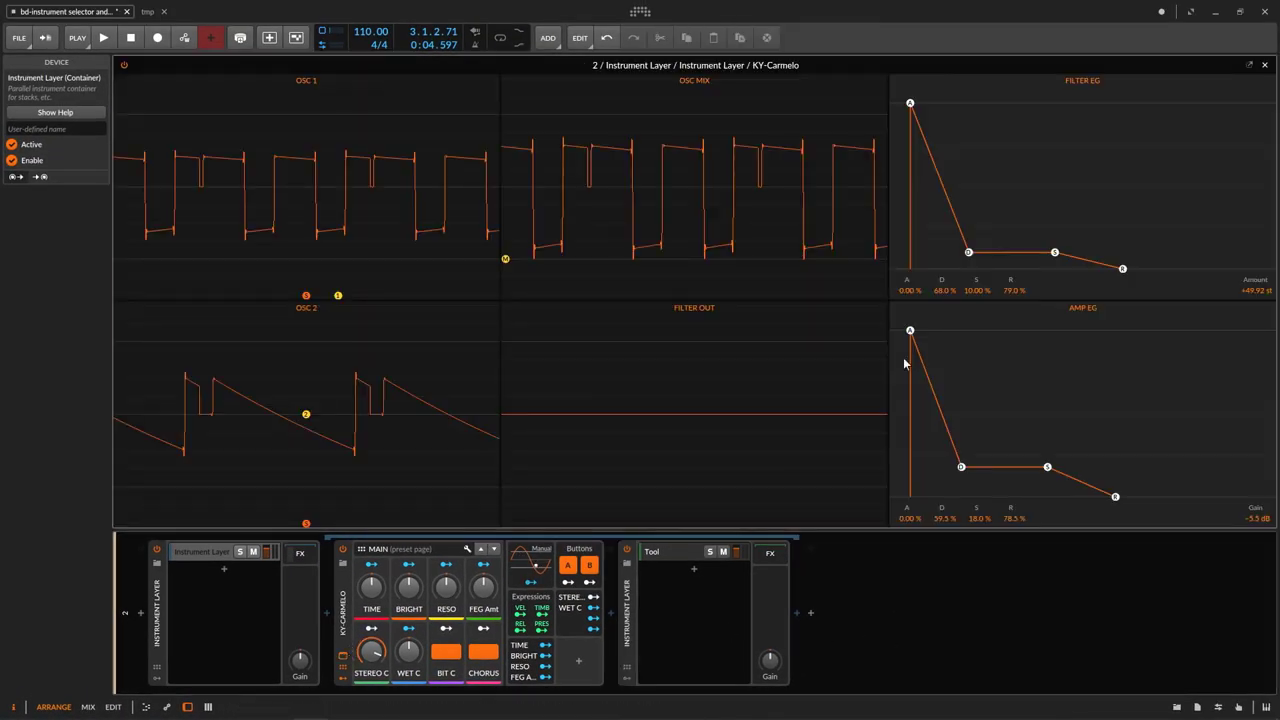
{"action": "left_click", "coordinate": [1265, 65]}
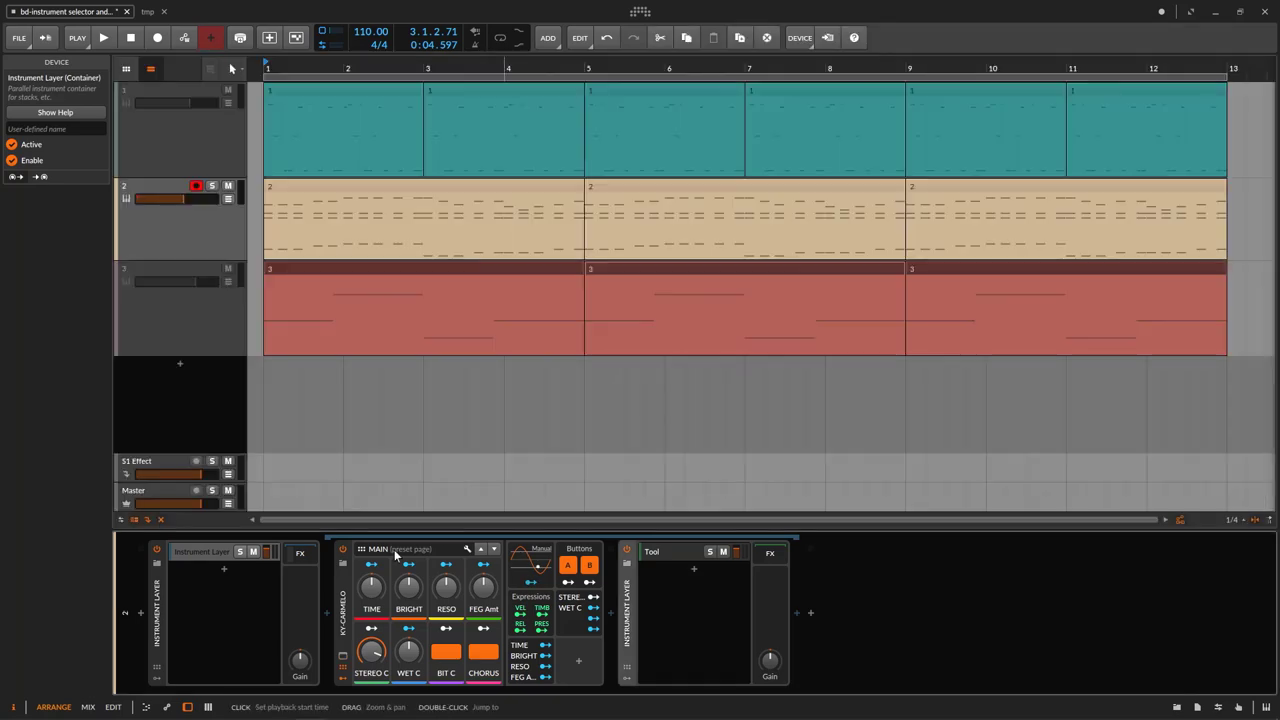
{"action": "double_click", "coordinate": [394, 549]}
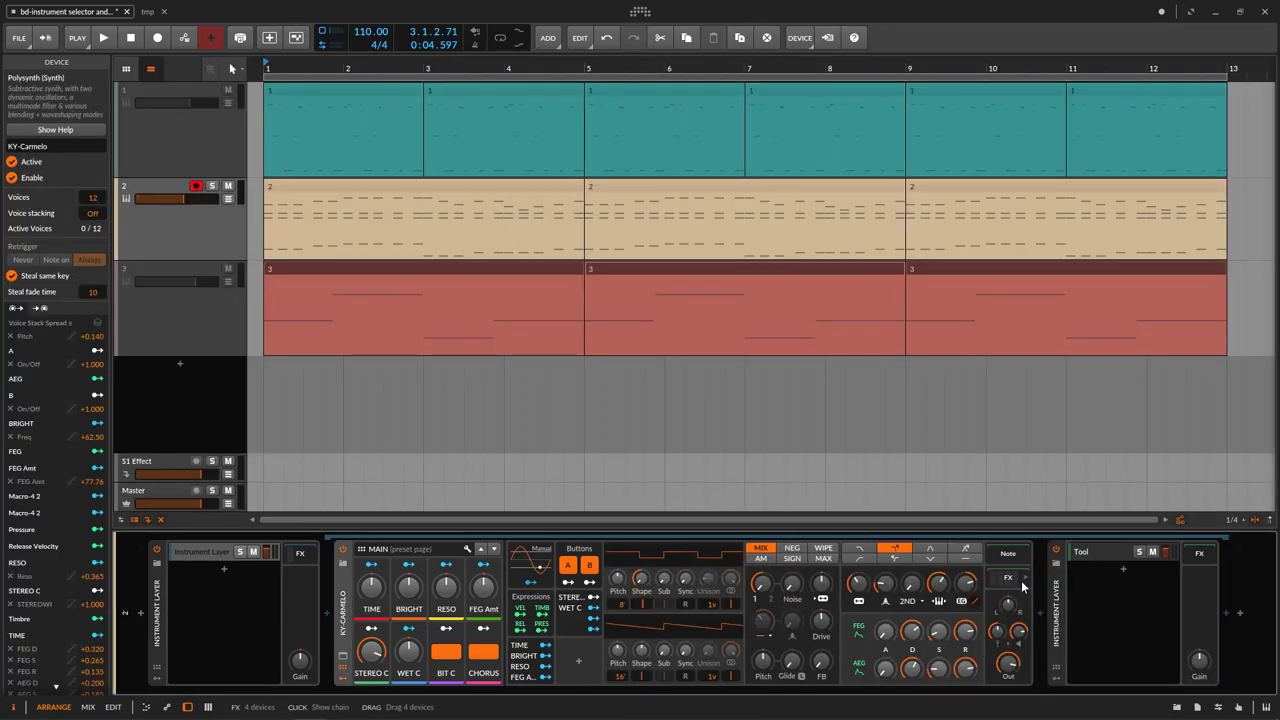
{"action": "mouse_move", "coordinate": [858, 718]}
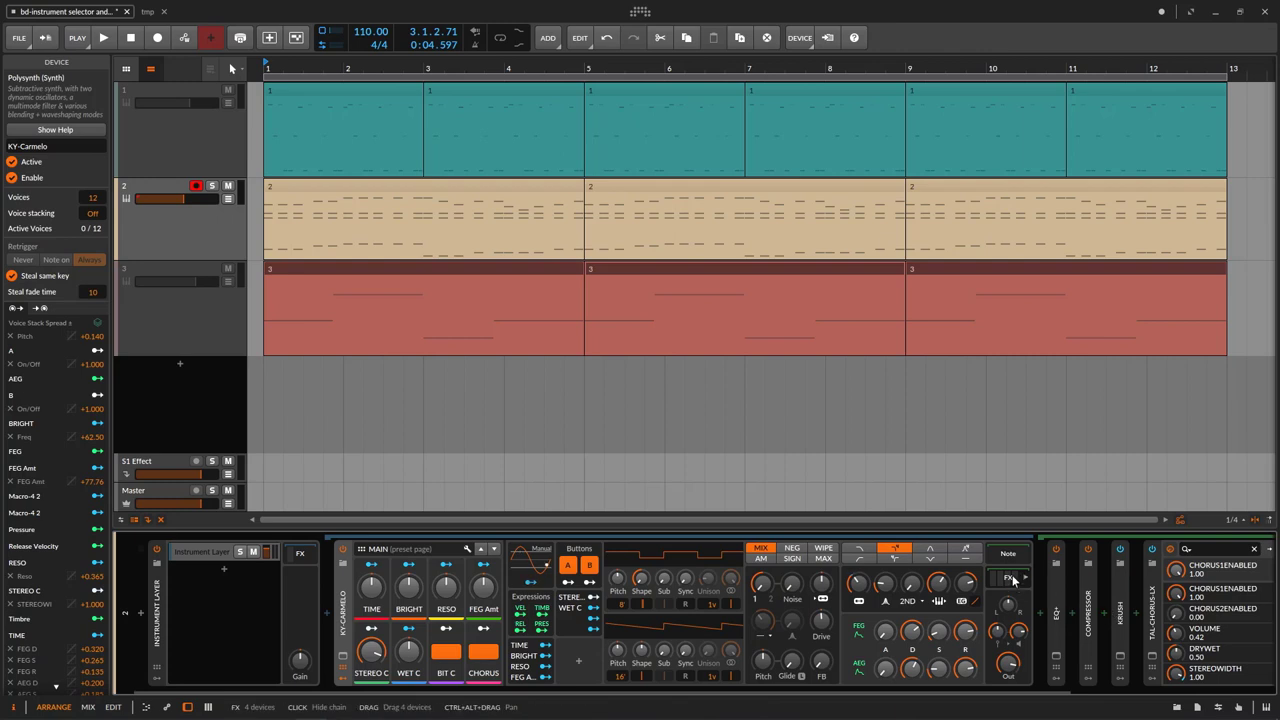
{"action": "left_click", "coordinate": [1010, 578]}
{"action": "double_click", "coordinate": [344, 597]}
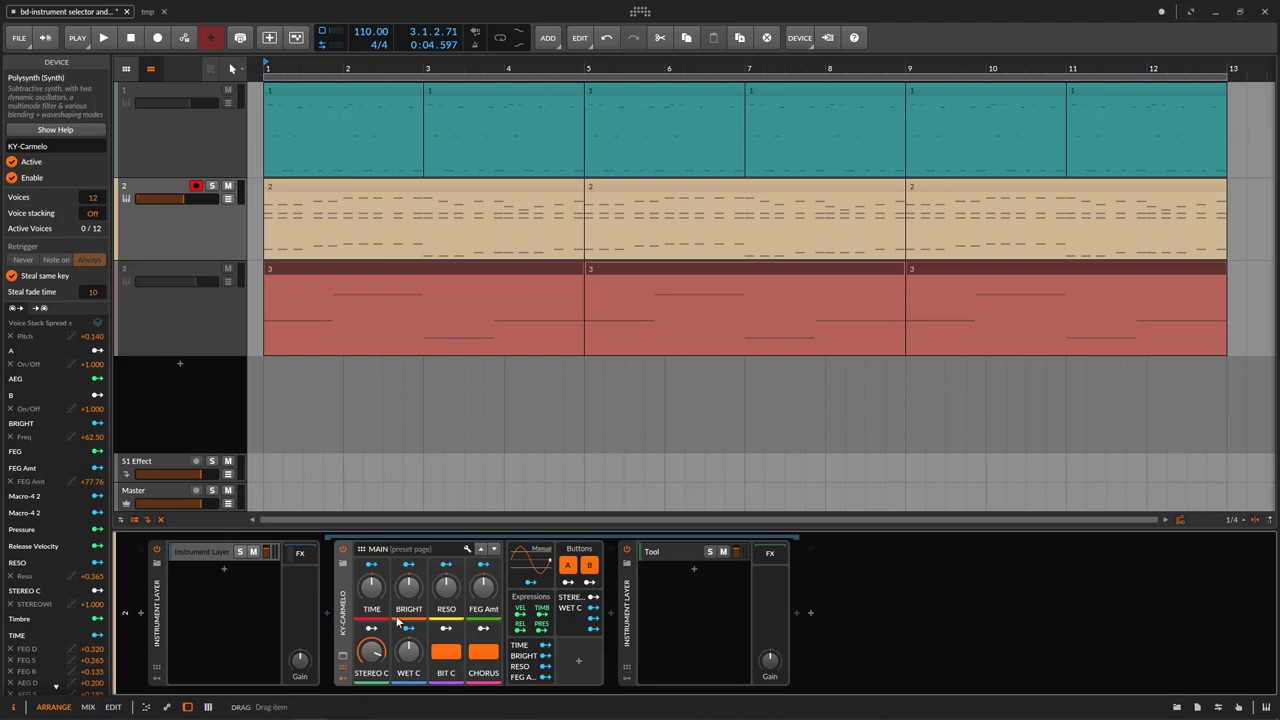
{"action": "key", "text": "space"}
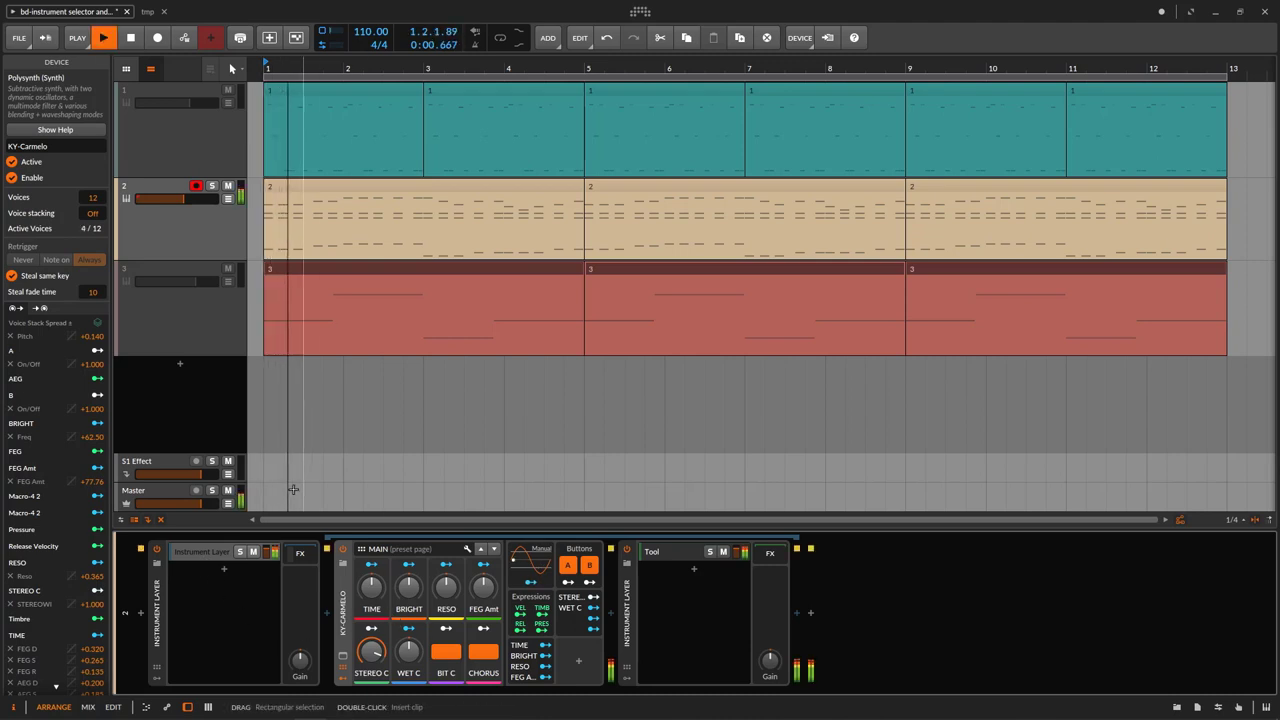
{"action": "key", "text": "space"}
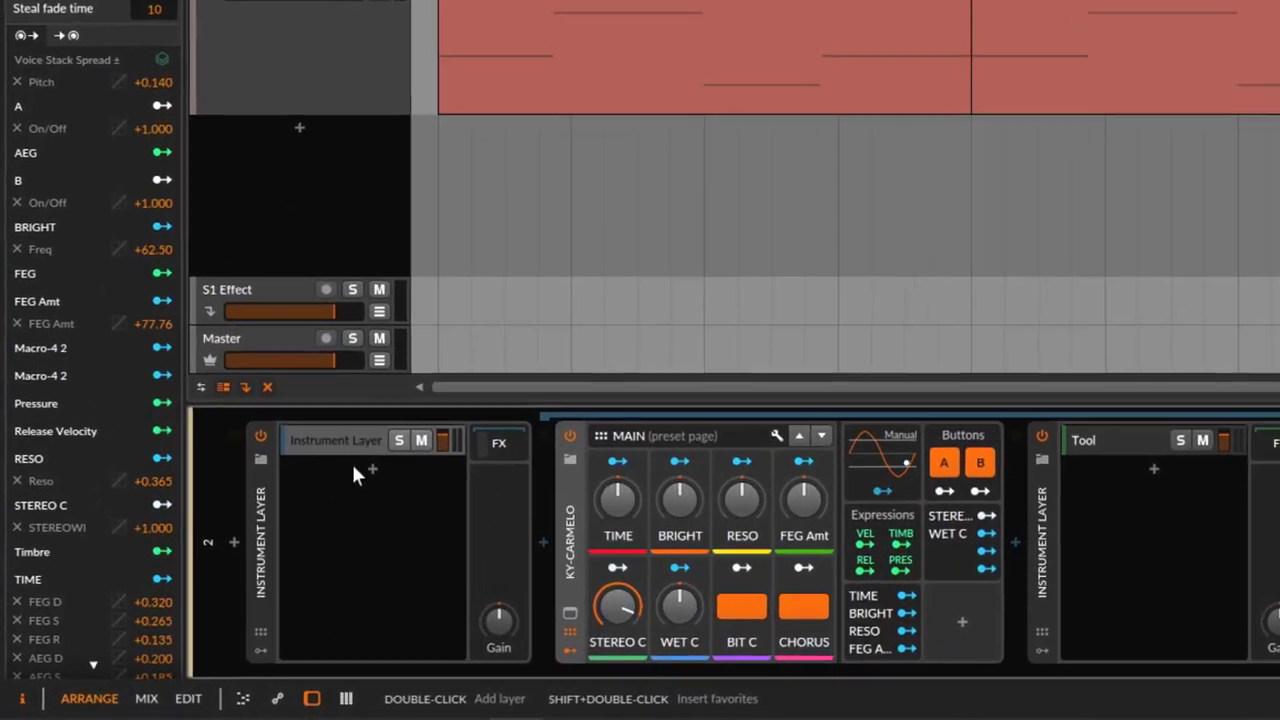
Step: Duplicate the layer holding KY-Carmelo and the nested Instrument Layer within the outer Instrument Layer
{"action": "left_click", "coordinate": [207, 552]}
{"action": "right_click", "coordinate": [355, 434]}
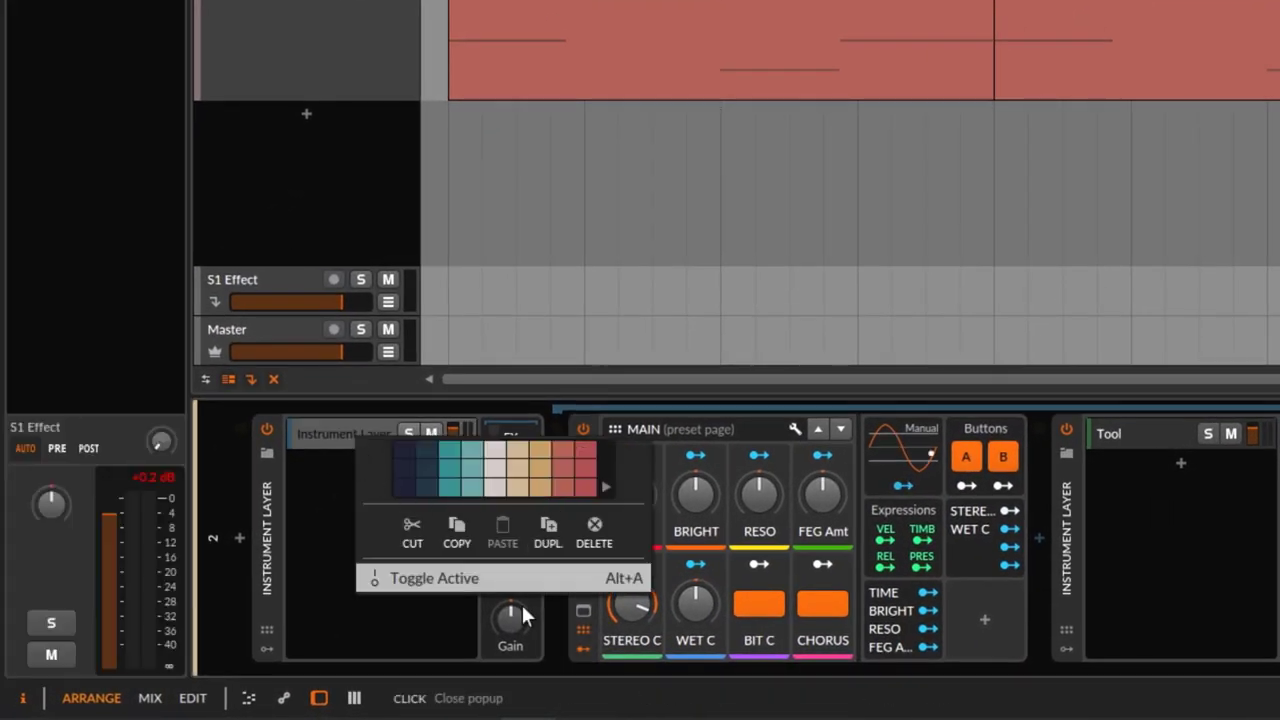
{"action": "left_click", "coordinate": [323, 435]}
{"action": "right_click", "coordinate": [326, 433]}
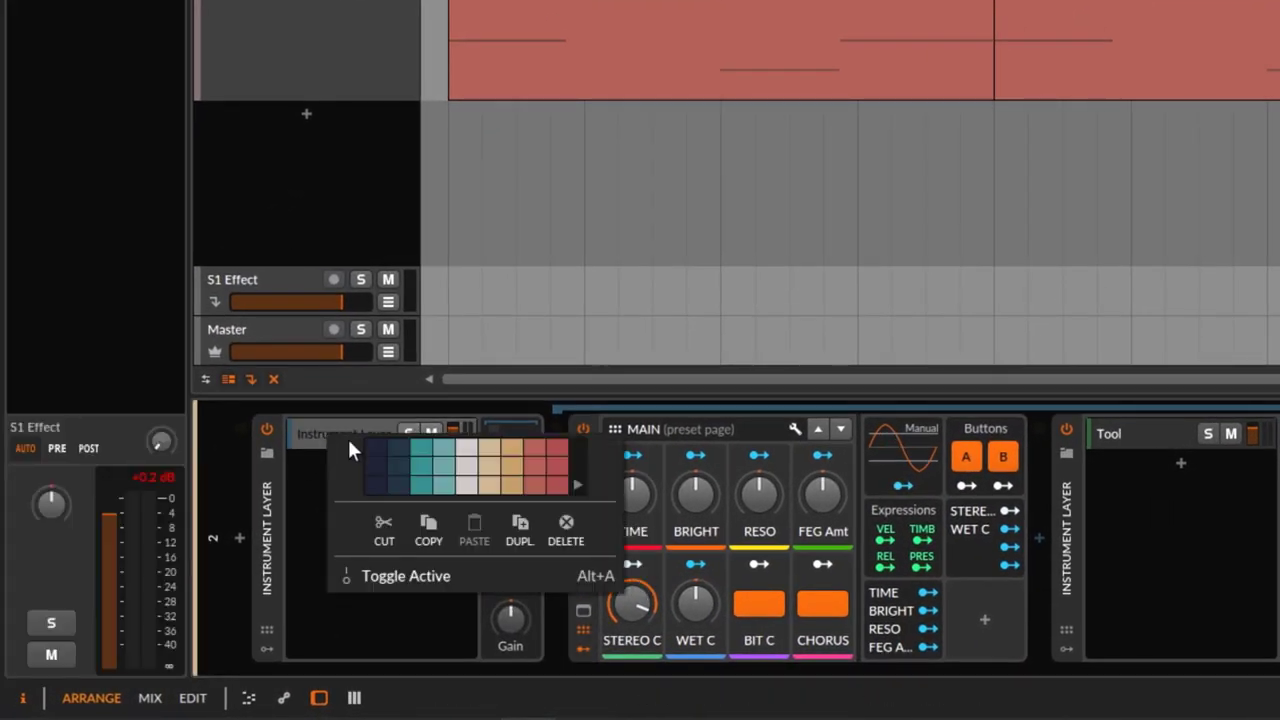
{"action": "left_click", "coordinate": [521, 530]}
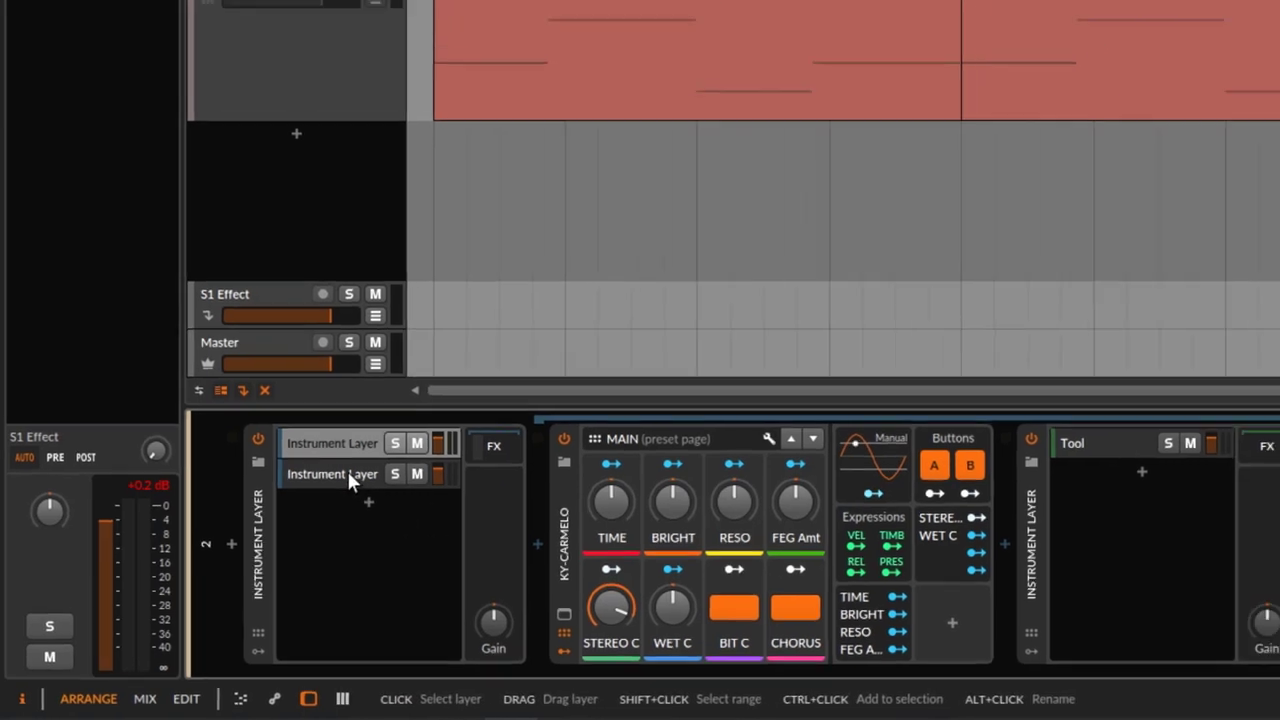
{"action": "left_click", "coordinate": [347, 468]}
Step: Lower track 2's volume to compensate for the doubled layers, fine-tuning it during playback, and stop playback
{"action": "left_click_drag", "start_coordinate": [207, 132], "coordinate": [203, 132]}
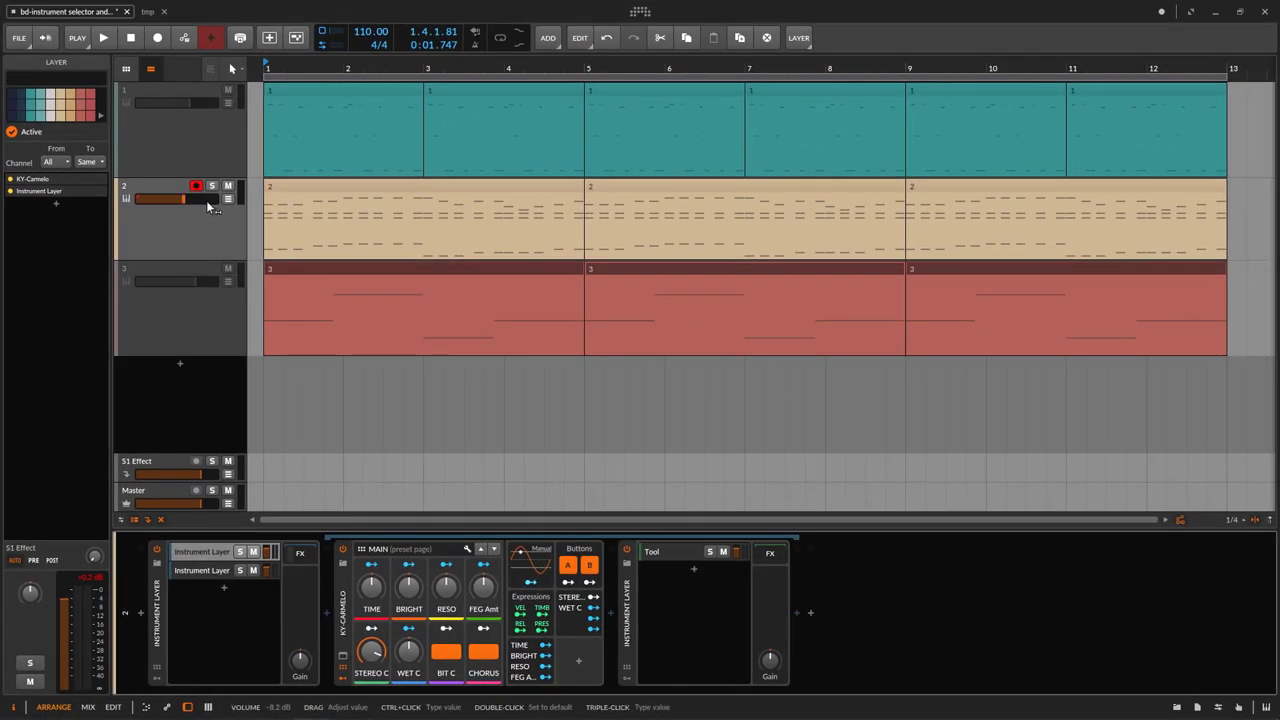
{"action": "left_click_drag", "start_coordinate": [182, 198], "coordinate": [170, 198]}
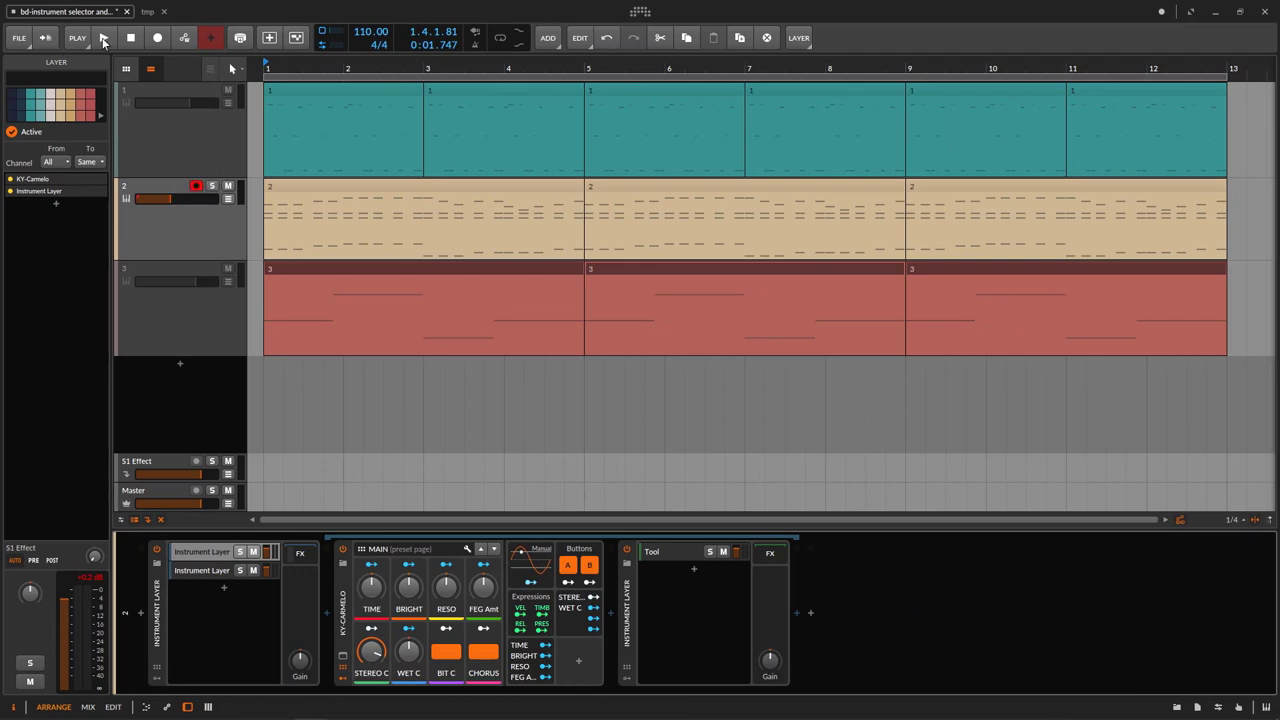
{"action": "left_click", "coordinate": [104, 38]}
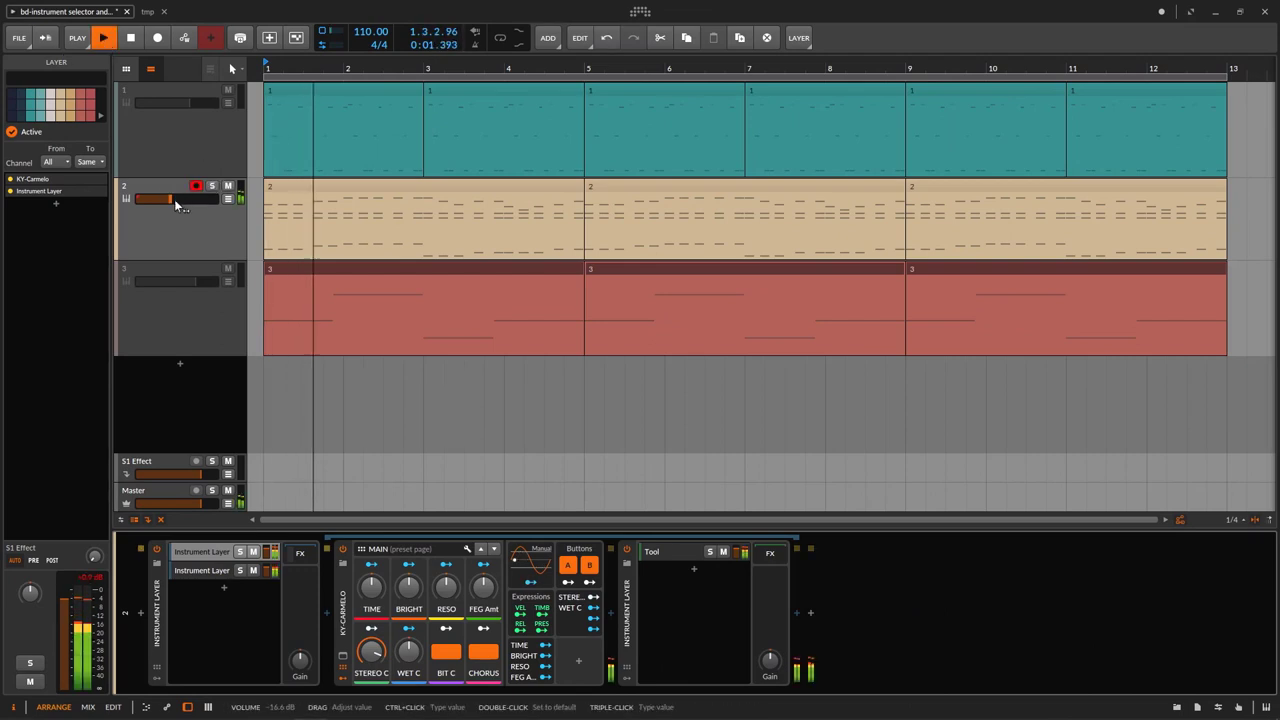
{"action": "left_click_drag", "start_coordinate": [178, 205], "coordinate": [182, 205]}
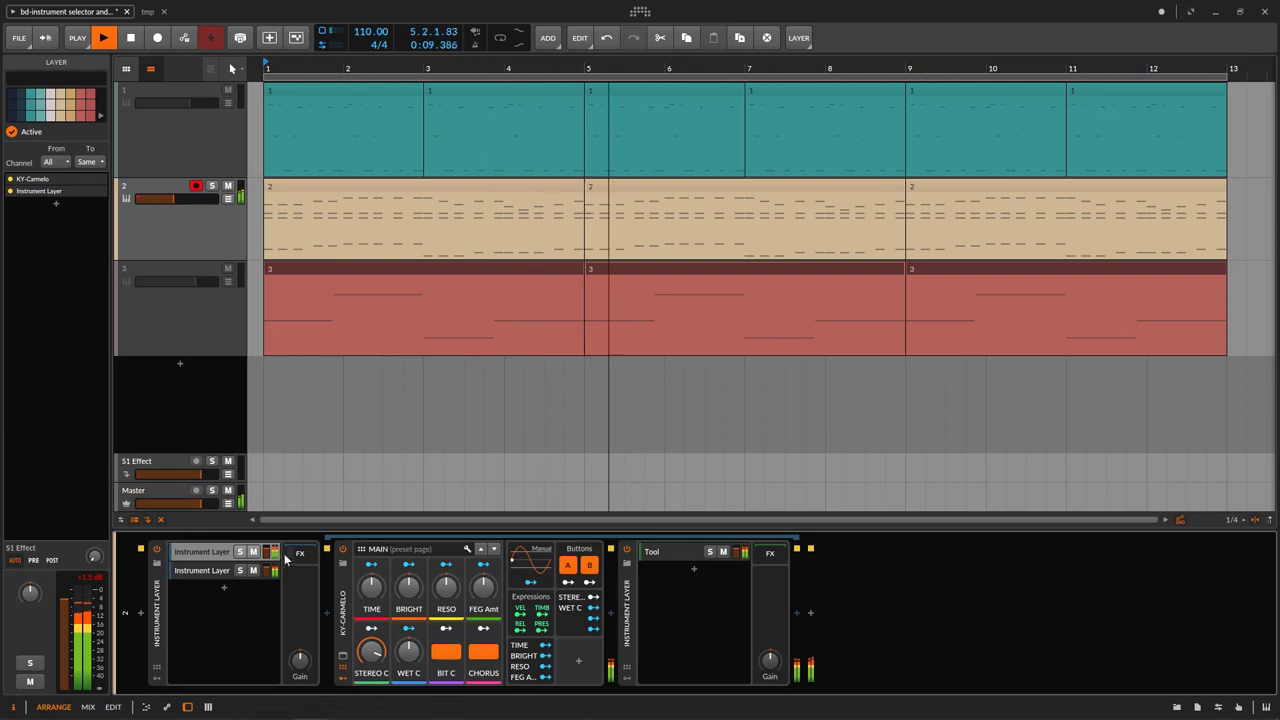
{"action": "key", "text": "space"}
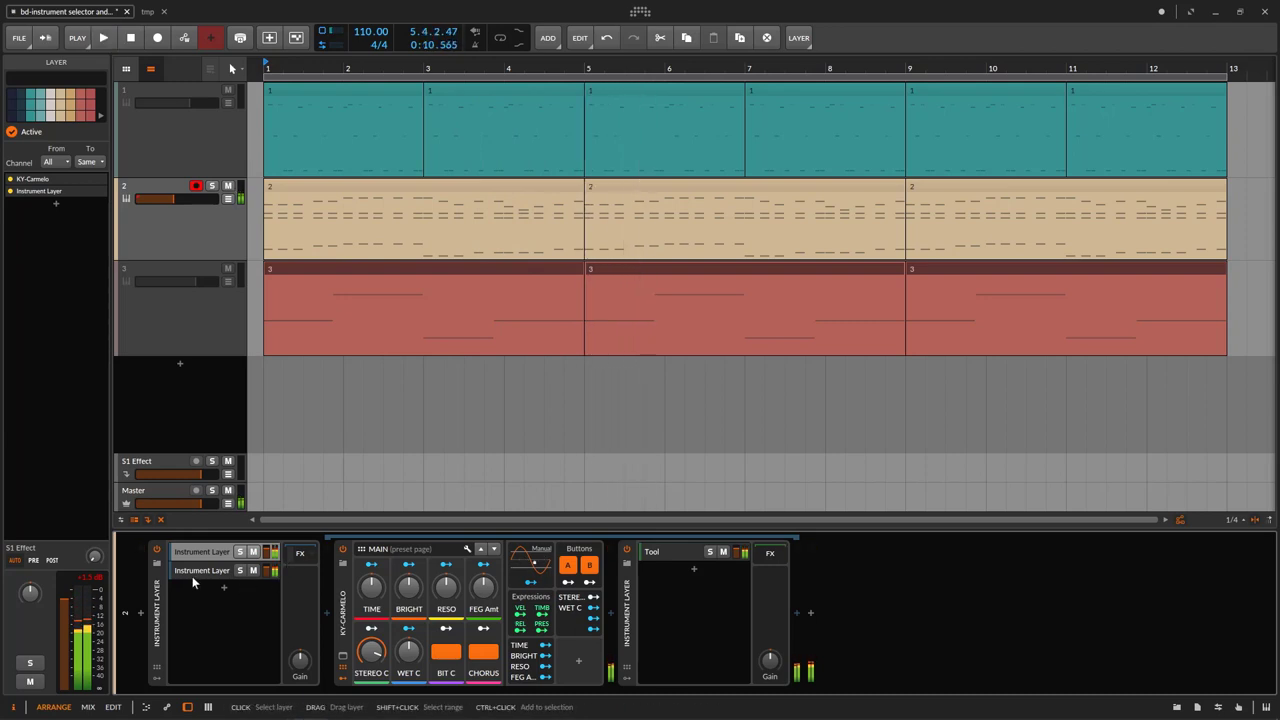
Step: In the first layer, move Tool out of the nested Instrument Layer and delete the emptied container
{"action": "left_click_drag", "start_coordinate": [673, 552], "coordinate": [750, 598]}
{"action": "left_click", "coordinate": [634, 604]}
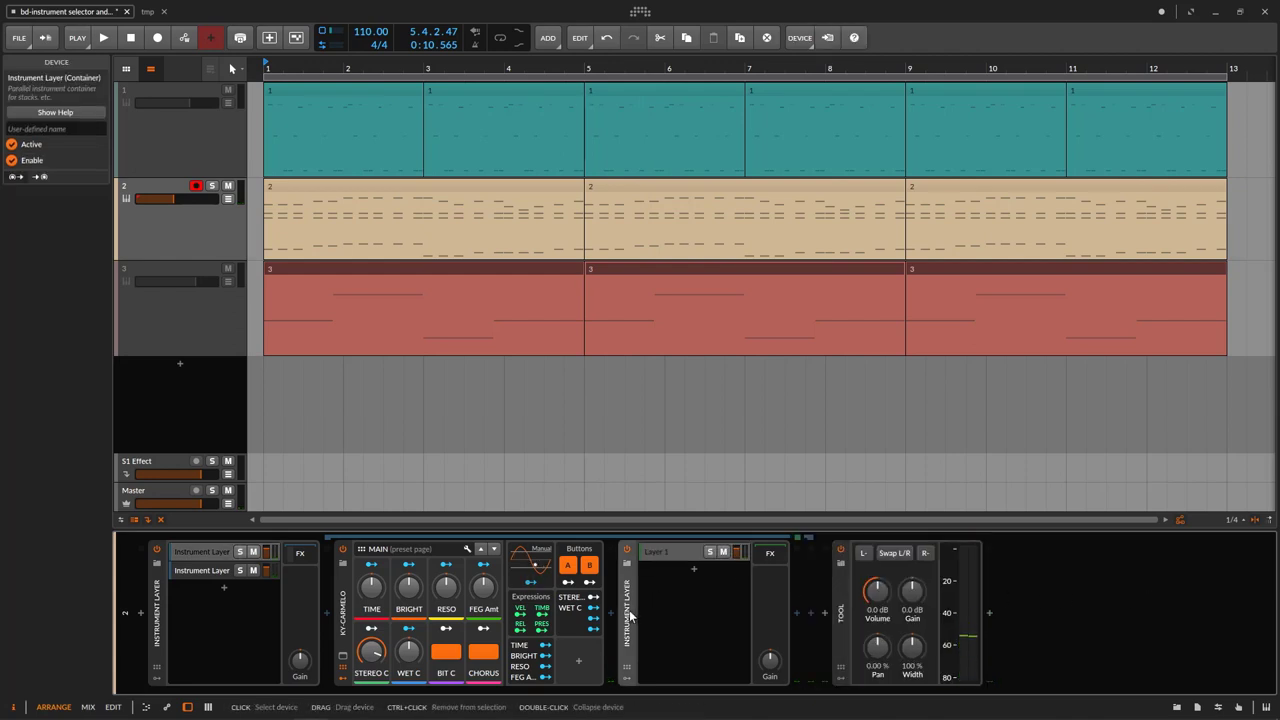
{"action": "key", "text": "Delete"}
{"action": "left_click", "coordinate": [638, 598]}
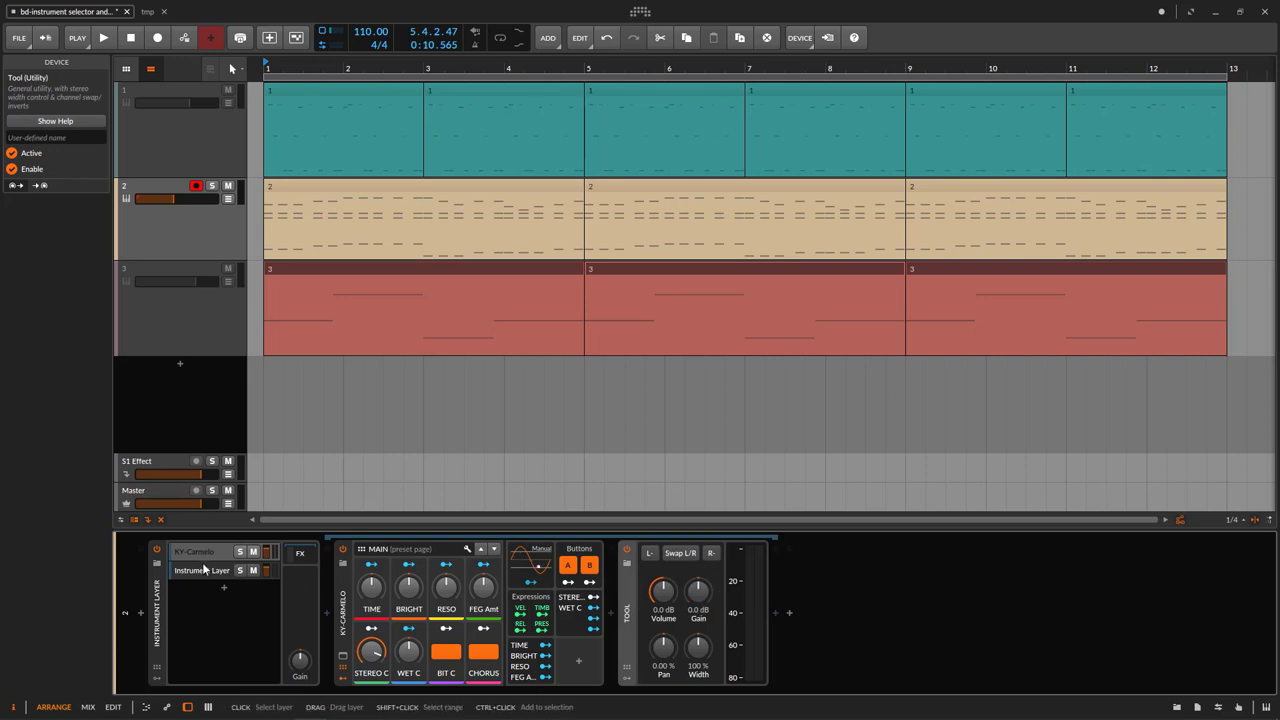
Step: Take Tool out of the second layer's nested Instrument Layer and delete that container, leaving Tool directly after KY-Carmelo
{"action": "left_click_drag", "start_coordinate": [204, 566], "coordinate": [648, 578]}
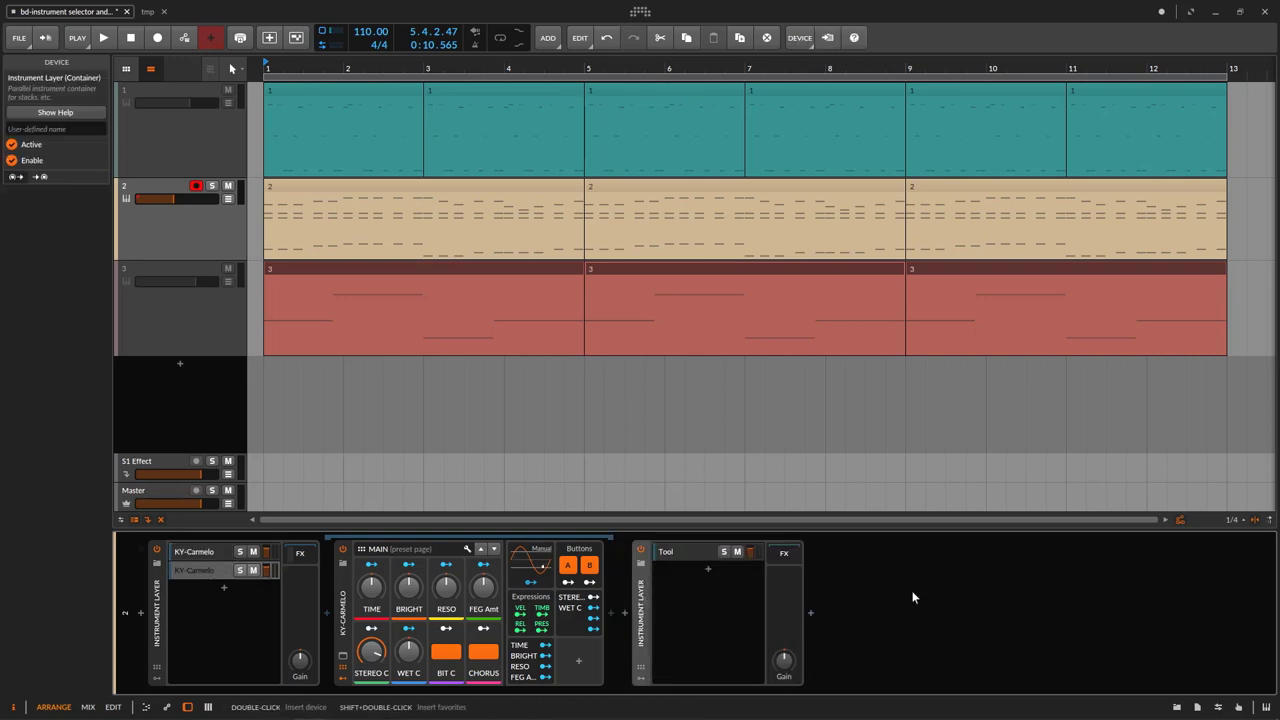
{"action": "left_click", "coordinate": [697, 559]}
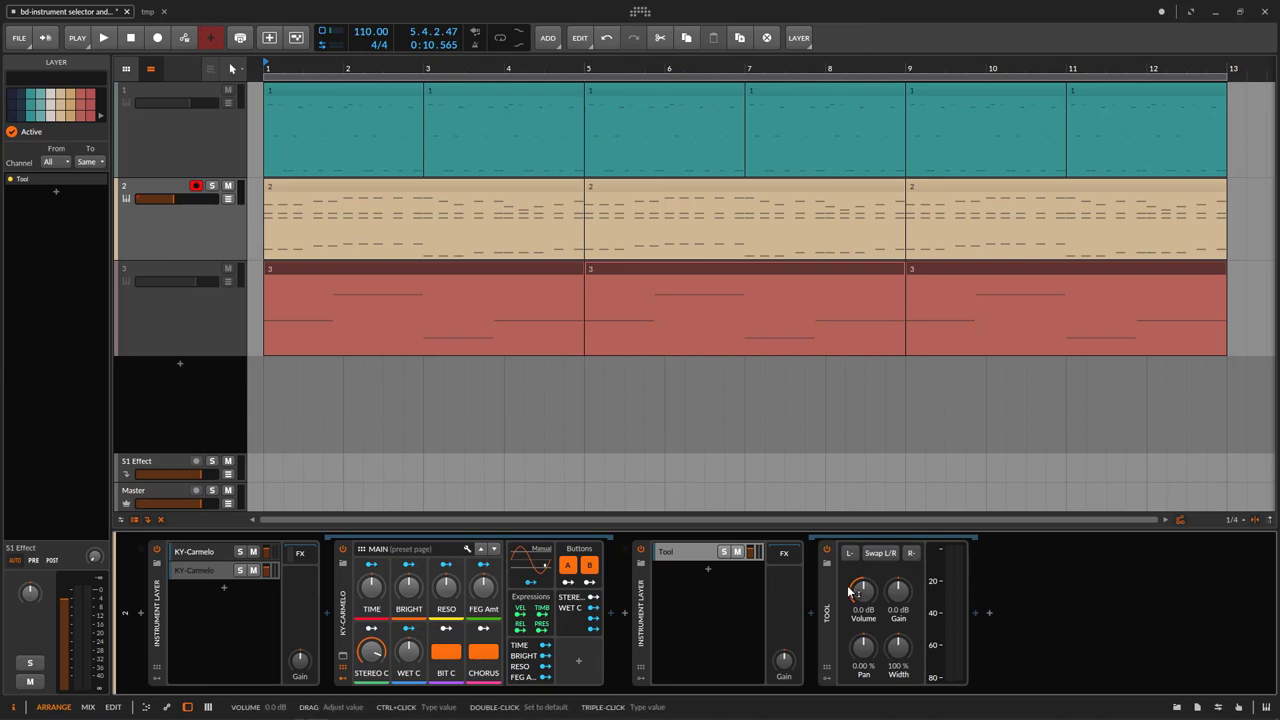
{"action": "left_click", "coordinate": [922, 562]}
{"action": "left_click", "coordinate": [645, 622]}
{"action": "key", "text": "Delete"}
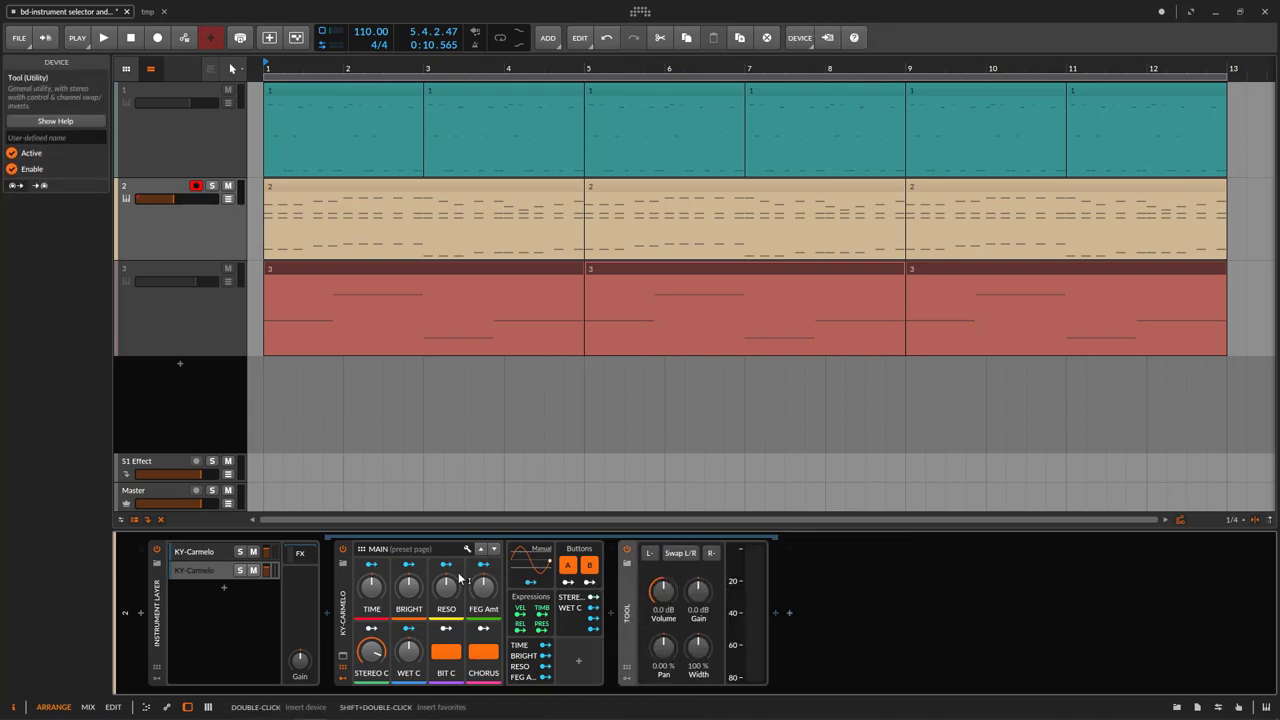
Step: Switch between the two KY-Carmelo layers in track 2's Instrument Layer and start playback to compare them
{"action": "left_click", "coordinate": [183, 552]}
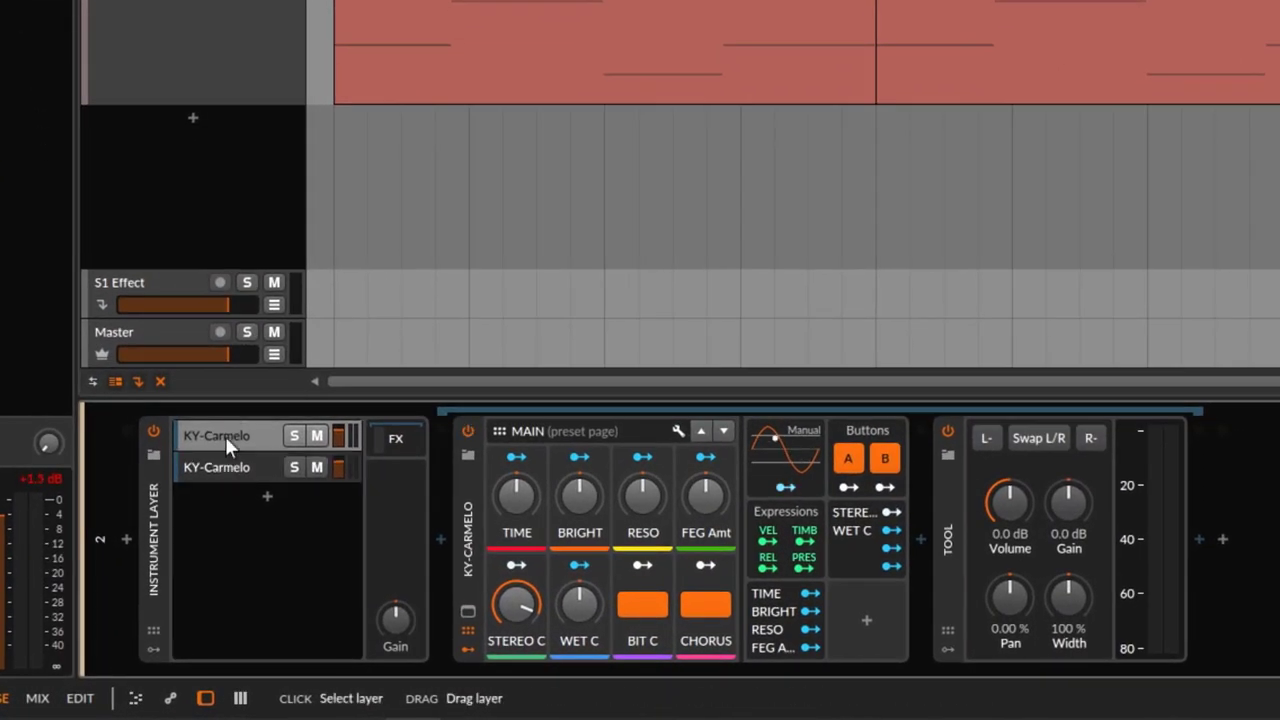
{"action": "left_click", "coordinate": [235, 465]}
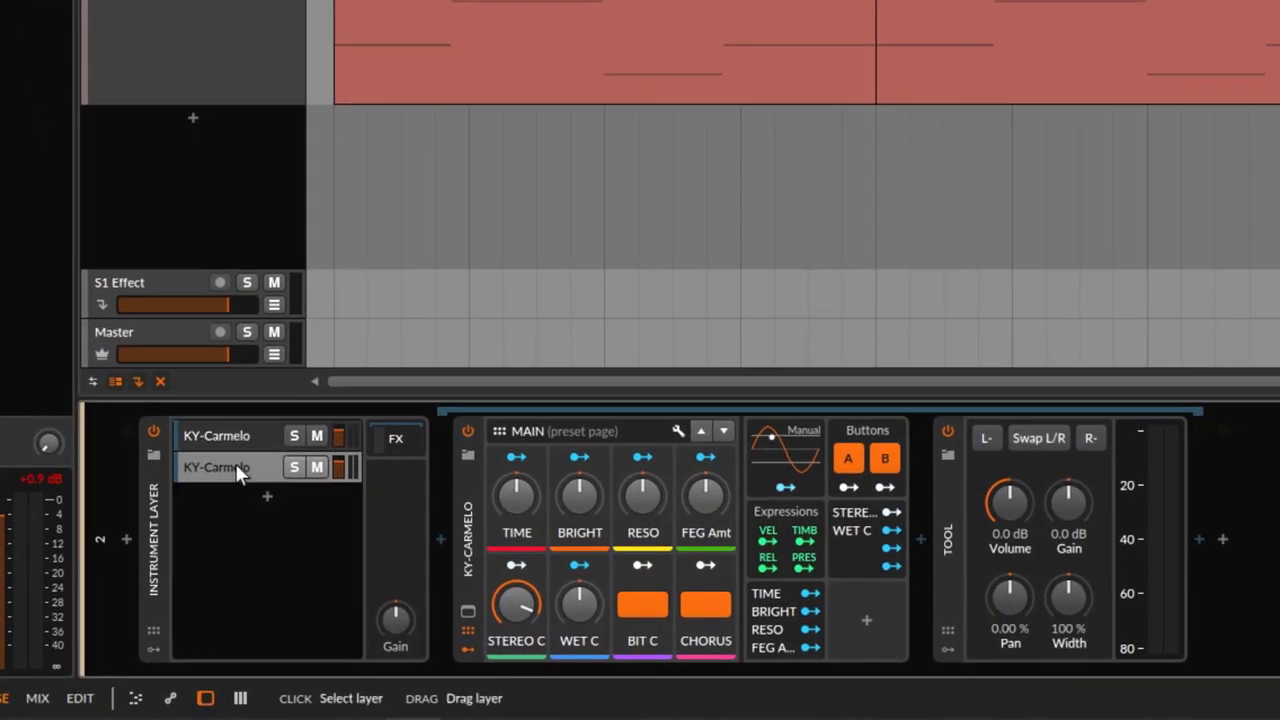
{"action": "key", "text": "space"}
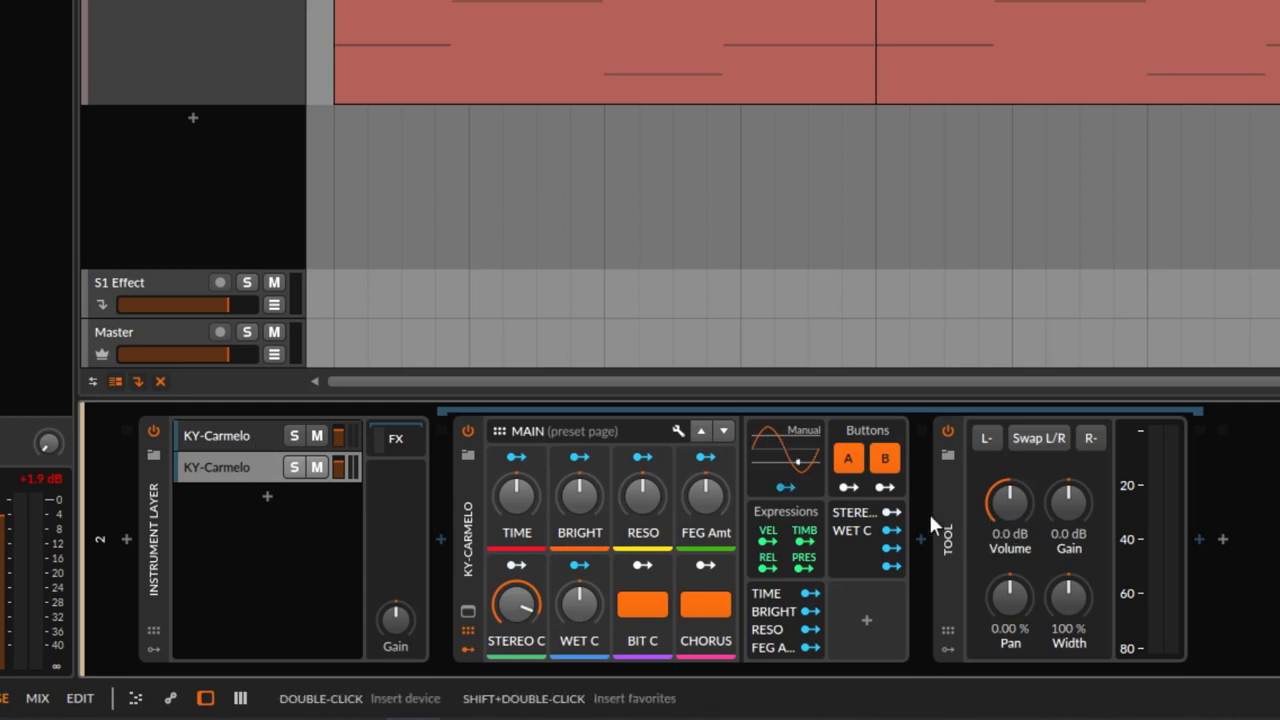
{"action": "left_click", "coordinate": [250, 440]}
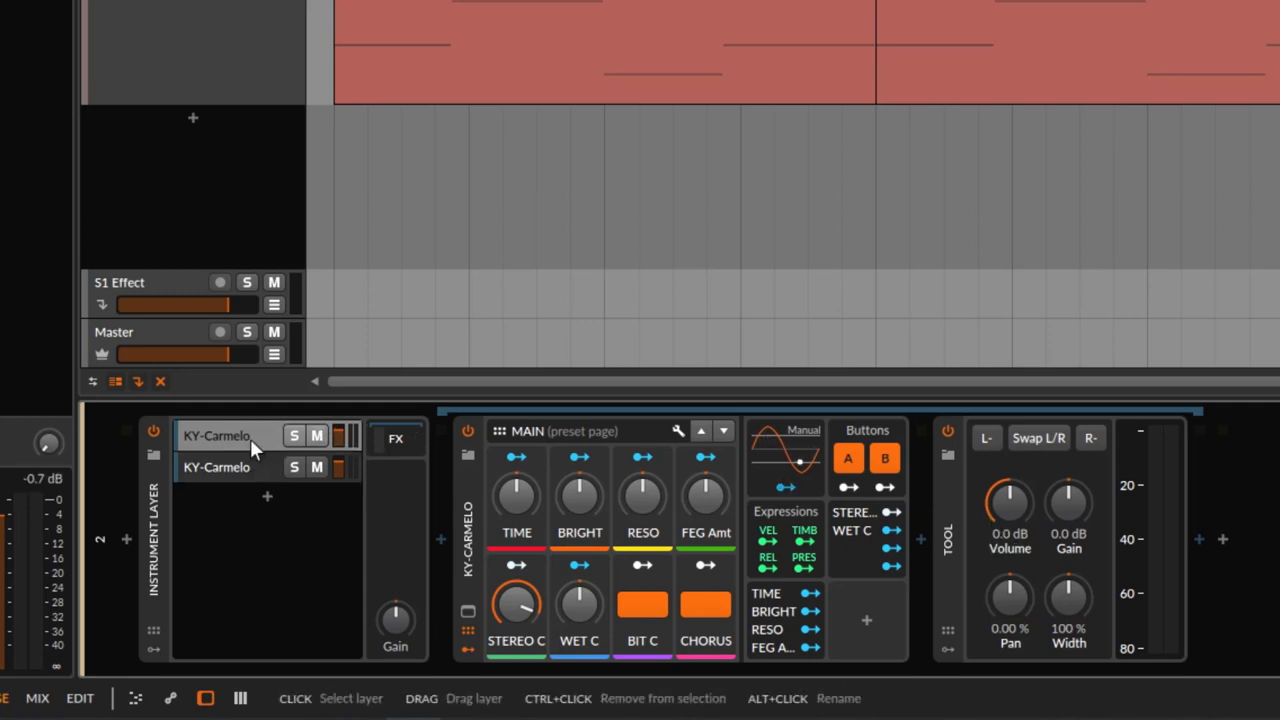
{"action": "left_click", "coordinate": [231, 469]}
Step: Pan Tool to -100 % in the first KY-Carmelo layer and to 100 % in the second
{"action": "left_click", "coordinate": [255, 427]}
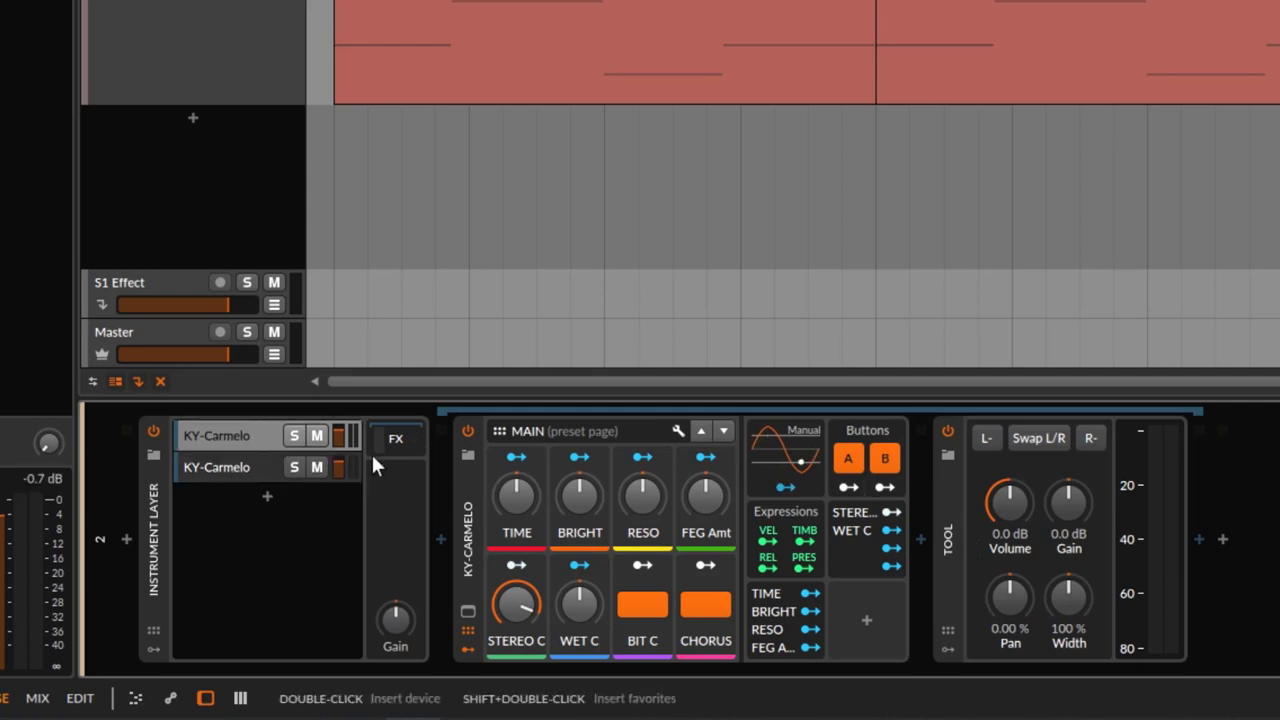
{"action": "left_click_drag", "start_coordinate": [1009, 597], "coordinate": [1009, 592]}
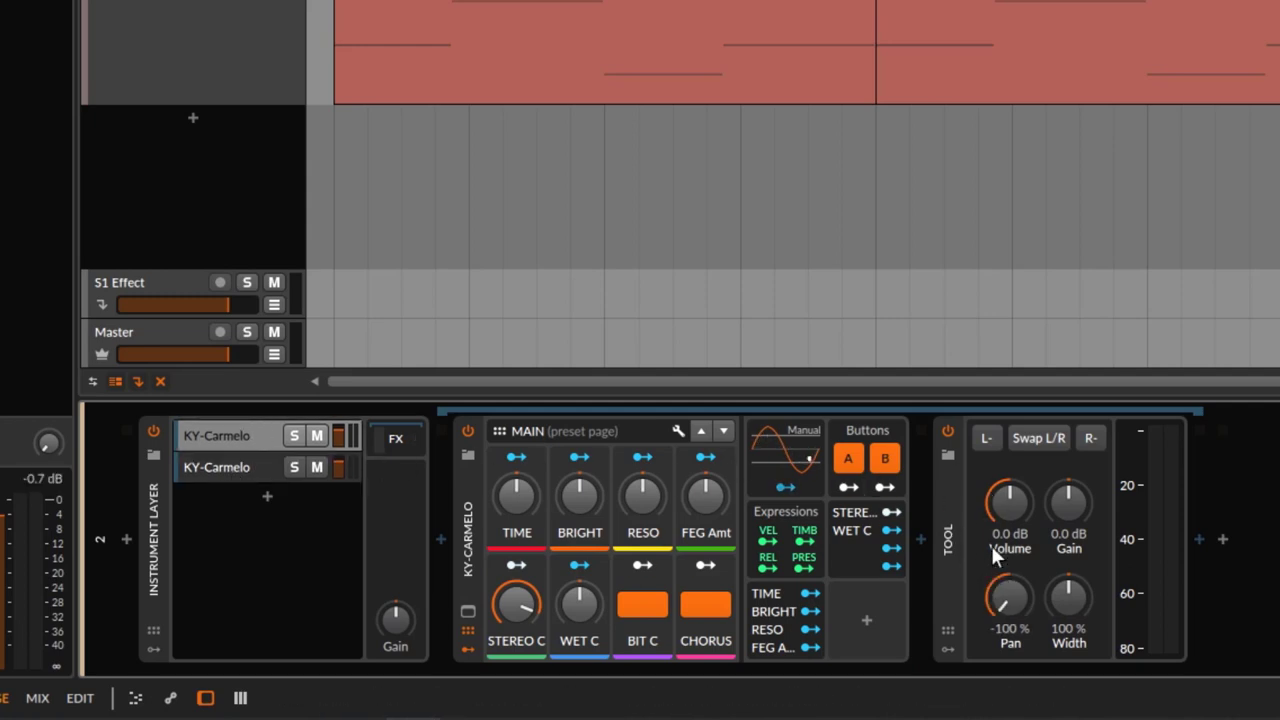
{"action": "left_click", "coordinate": [263, 466]}
{"action": "left_click_drag", "start_coordinate": [1009, 598], "coordinate": [1009, 560]}
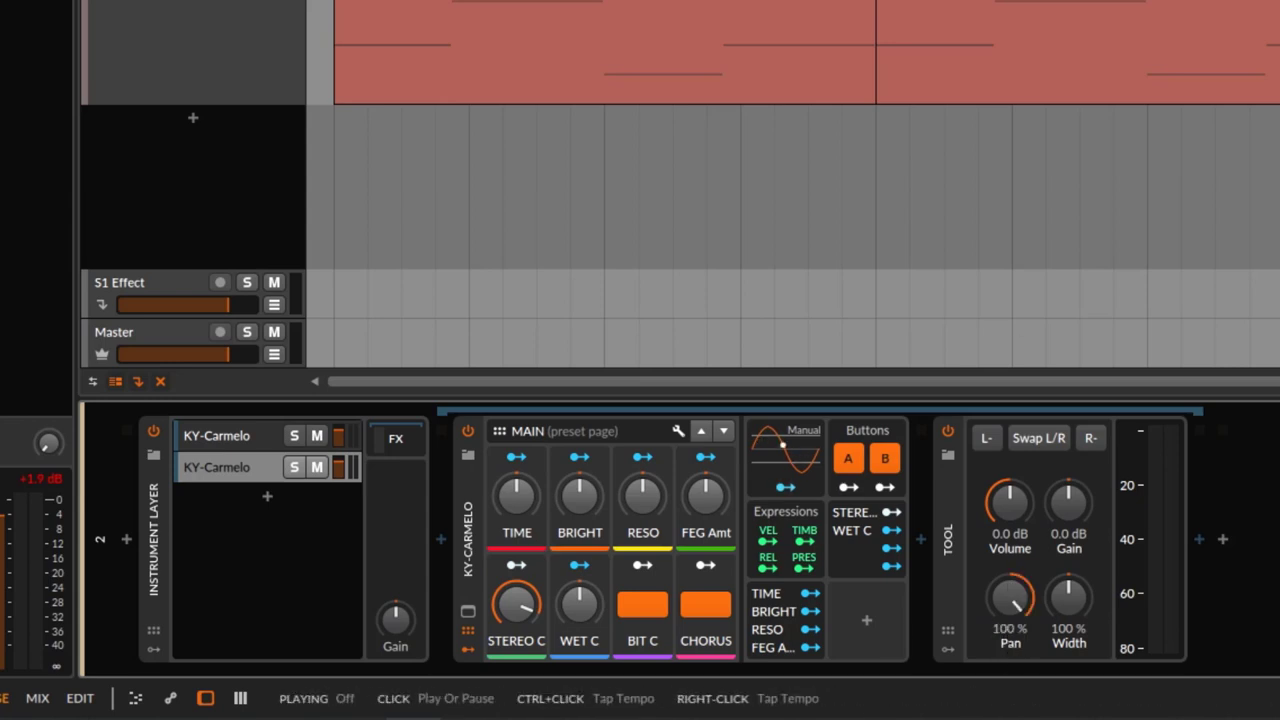
Step: Play the panned layers, try lowering the Instrument Layer's gain to -7.0 dB, and reset that gain to its default
{"action": "key", "text": "space"}
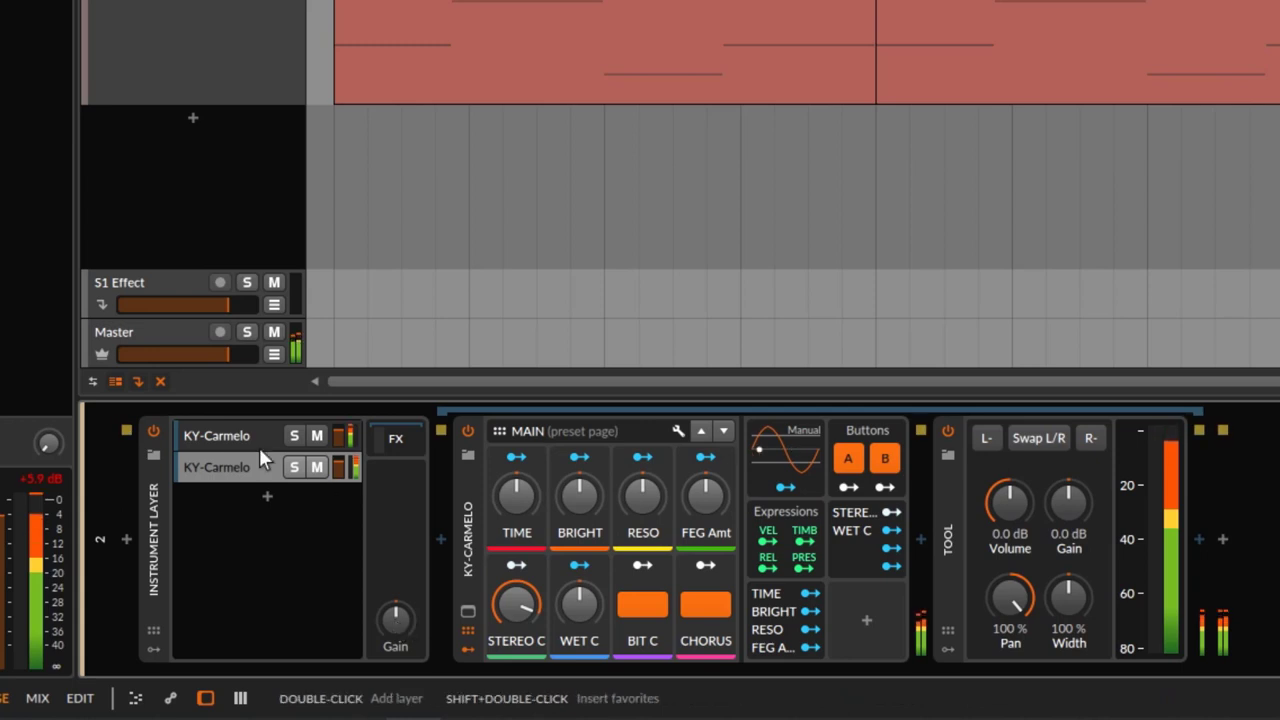
{"action": "left_click_drag", "start_coordinate": [400, 617], "coordinate": [400, 682]}
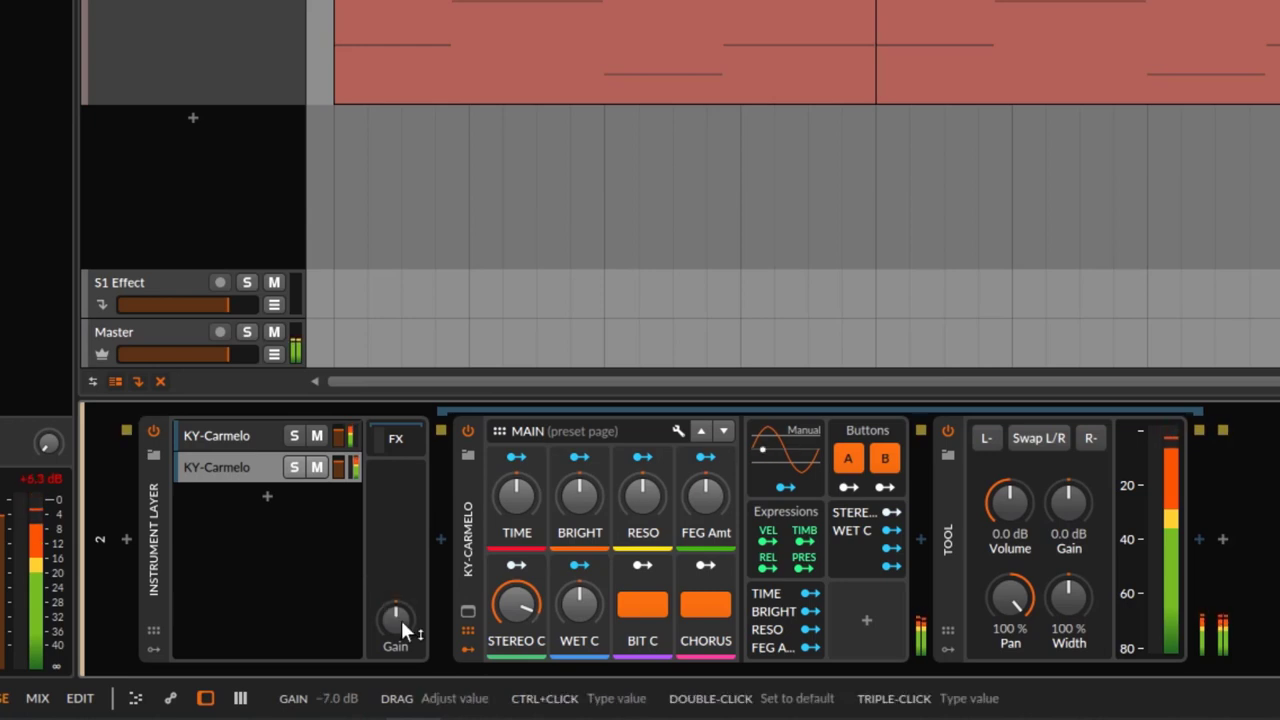
{"action": "double_click", "coordinate": [400, 620]}
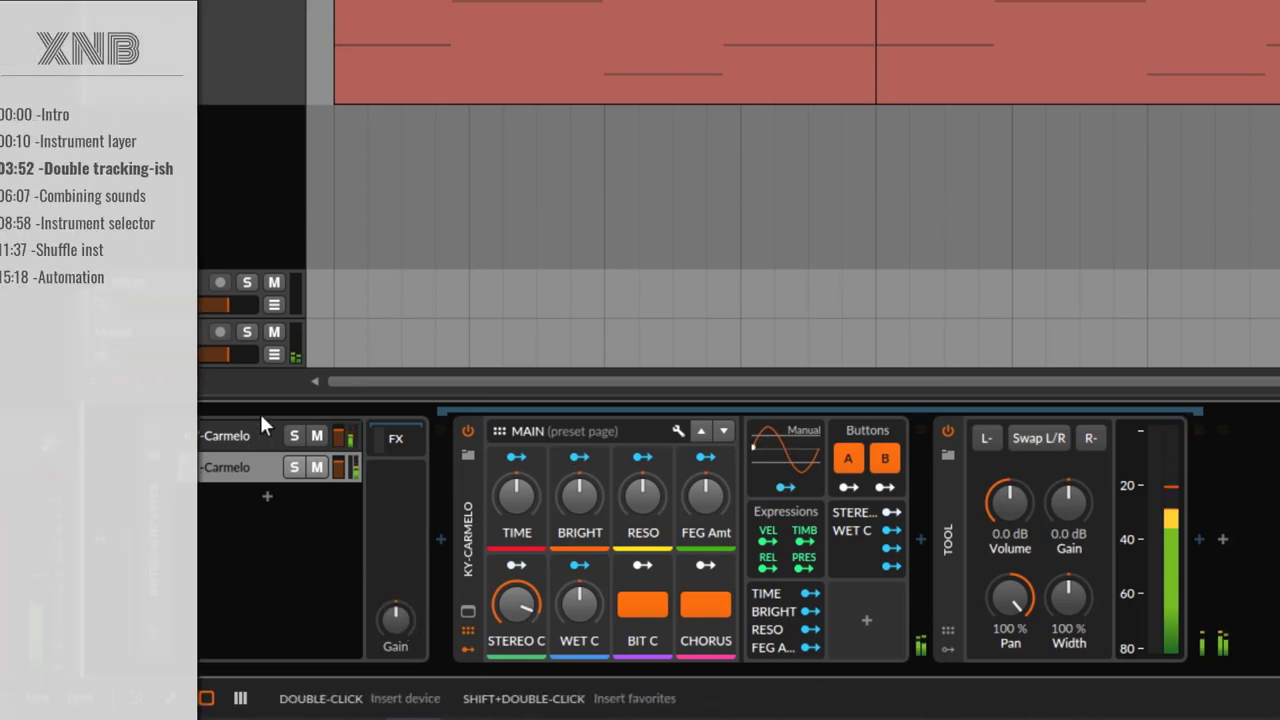
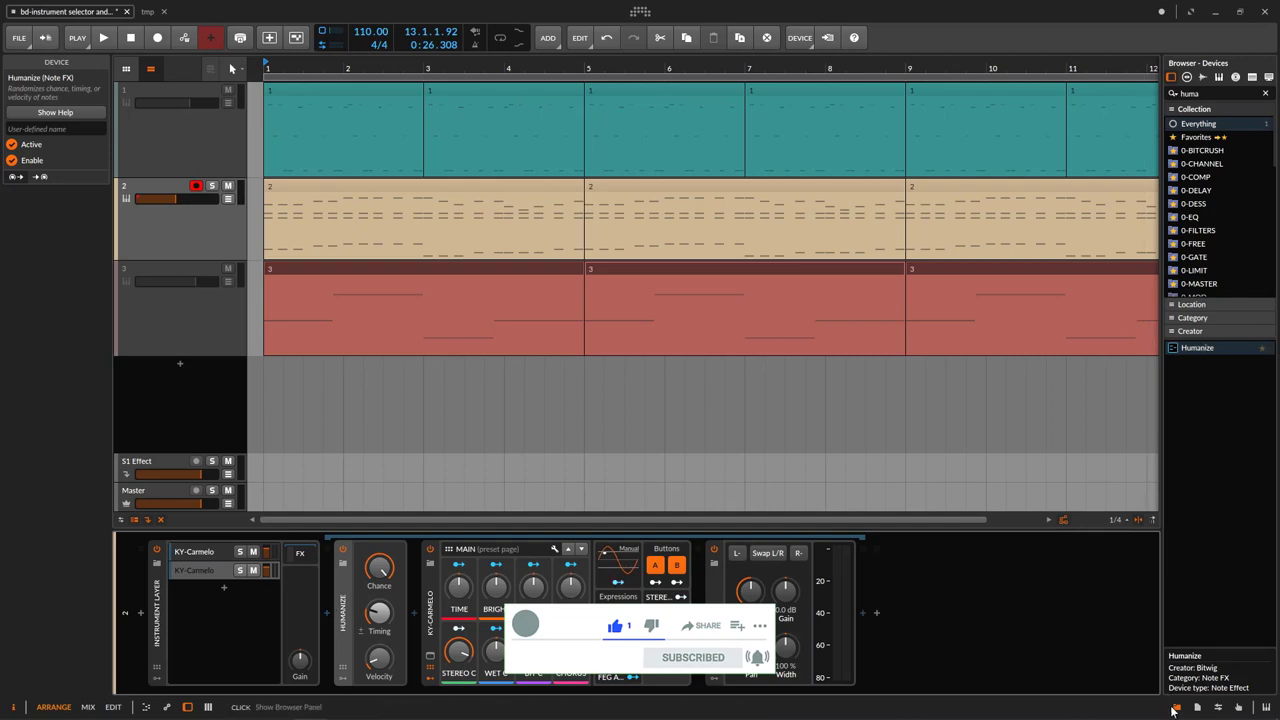
Step: Close the device browser and adjust the second layer's Humanize, setting timing to 9.50 ms and raising the velocity range slightly
{"action": "left_click", "coordinate": [1176, 707]}
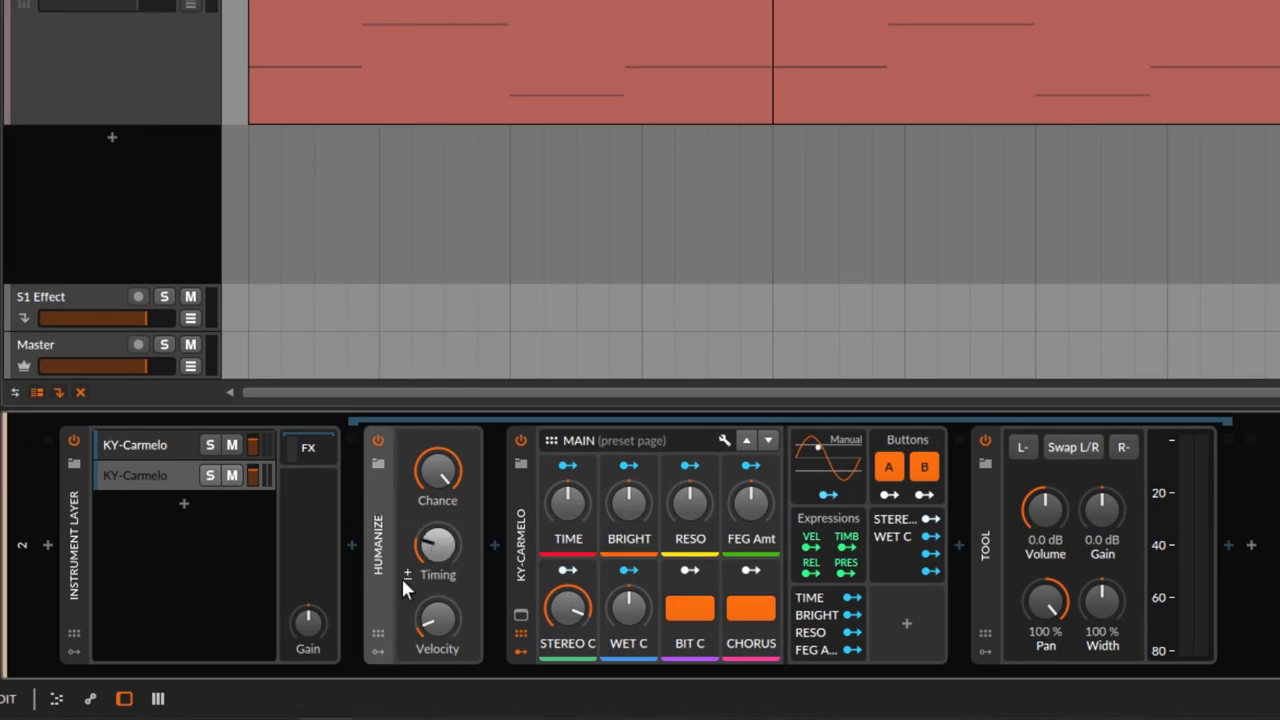
{"action": "mouse_move", "coordinate": [429, 563]}
{"action": "left_mouse_down"}
{"action": "mouse_move", "coordinate": [429, 530]}
{"action": "mouse_move", "coordinate": [429, 578]}
{"action": "left_mouse_up"}
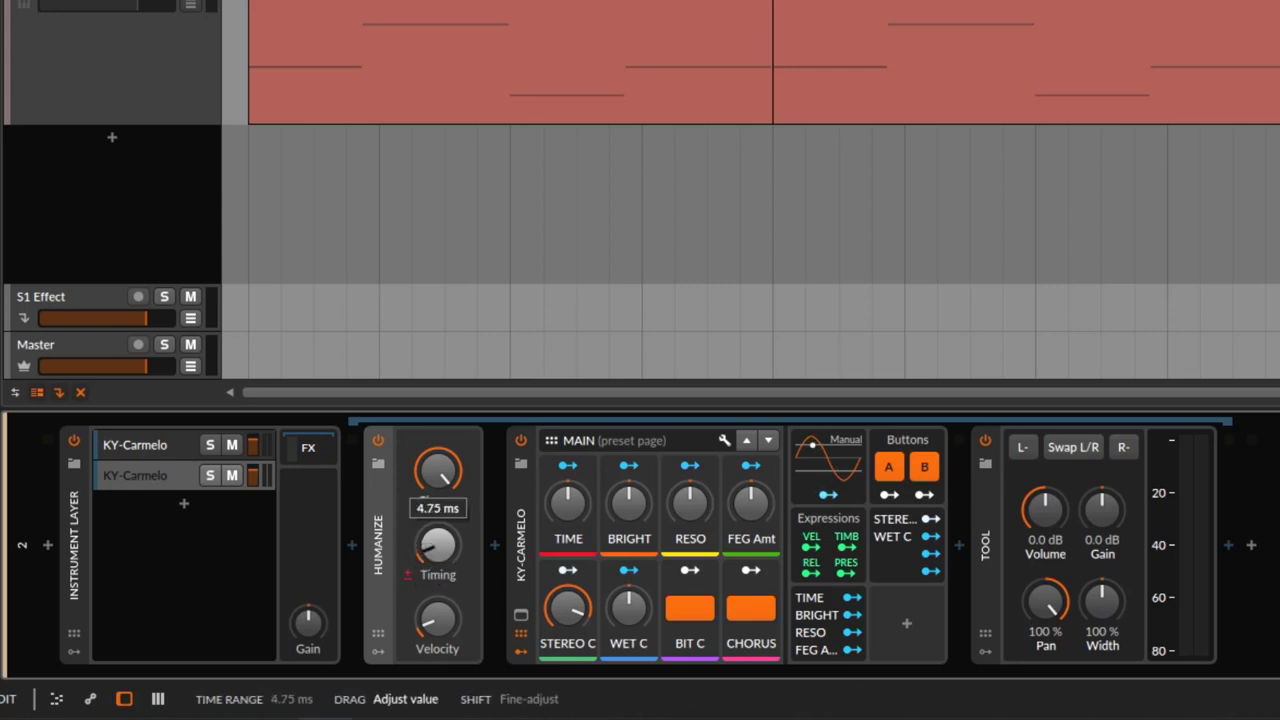
{"action": "left_click_drag", "start_coordinate": [437, 470], "coordinate": [437, 462]}
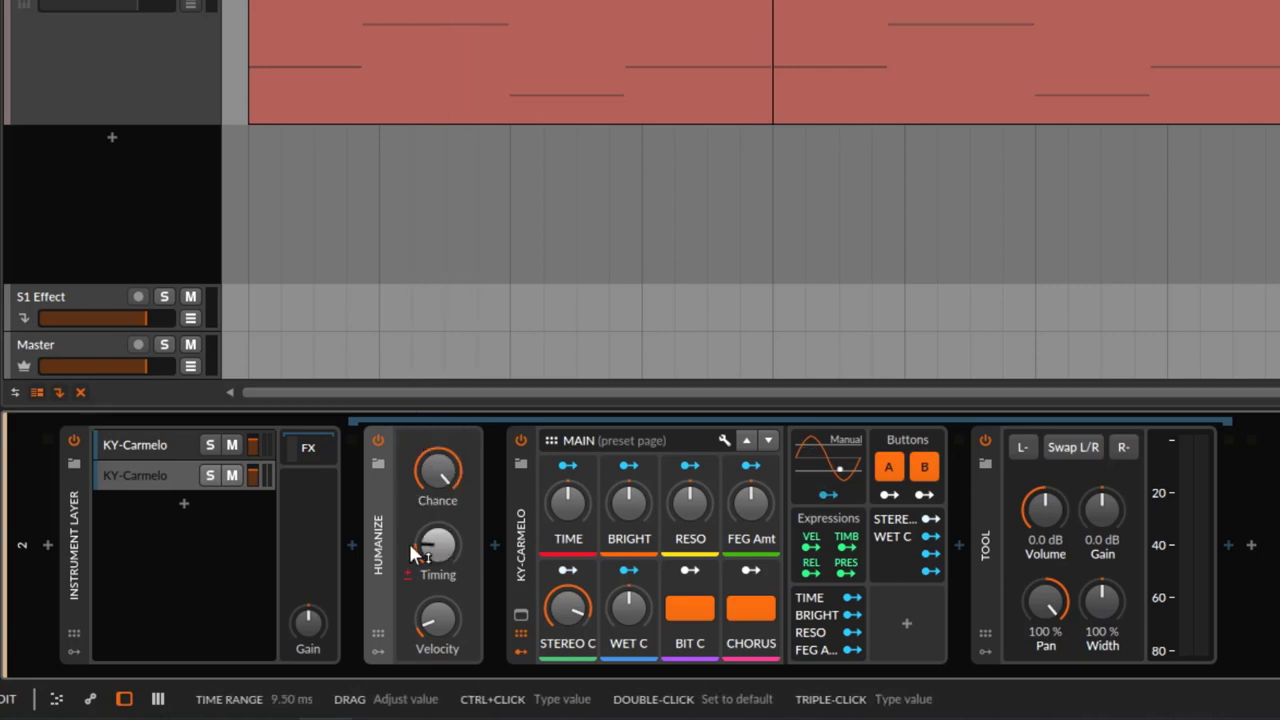
{"action": "left_click", "coordinate": [437, 616]}
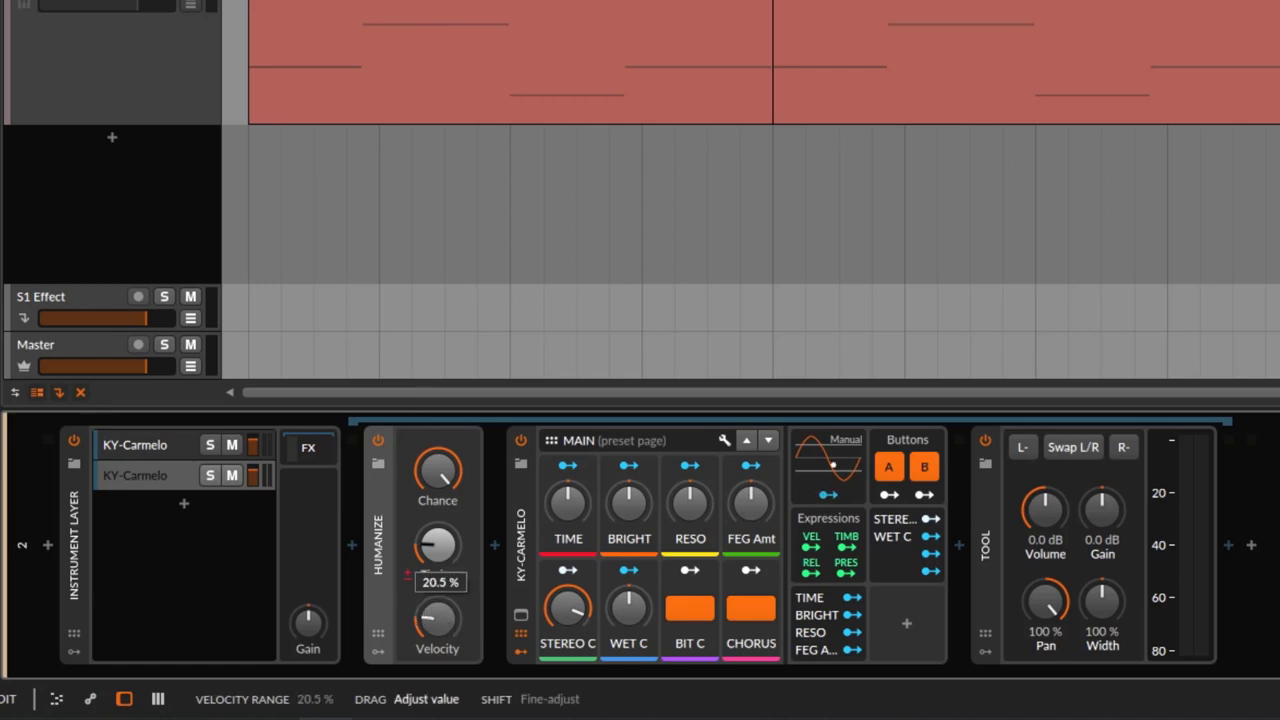
{"action": "left_click_drag", "start_coordinate": [437, 616], "coordinate": [437, 618]}
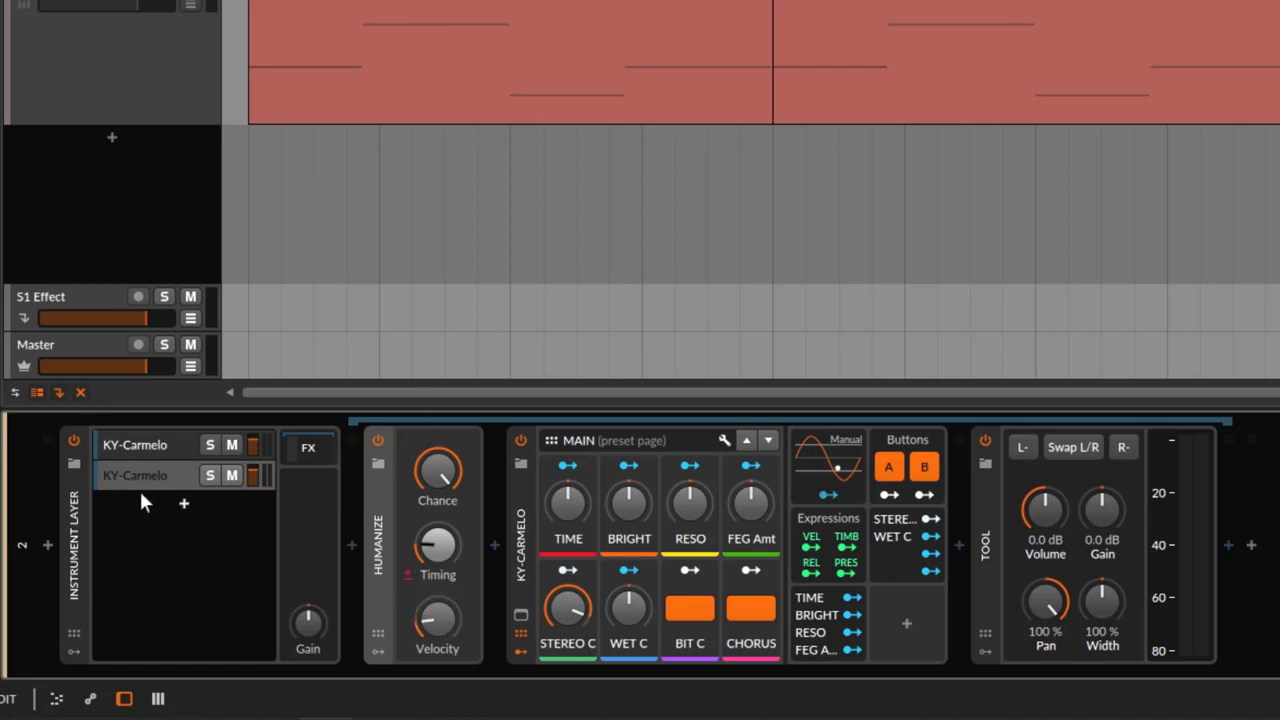
{"action": "left_click", "coordinate": [133, 474]}
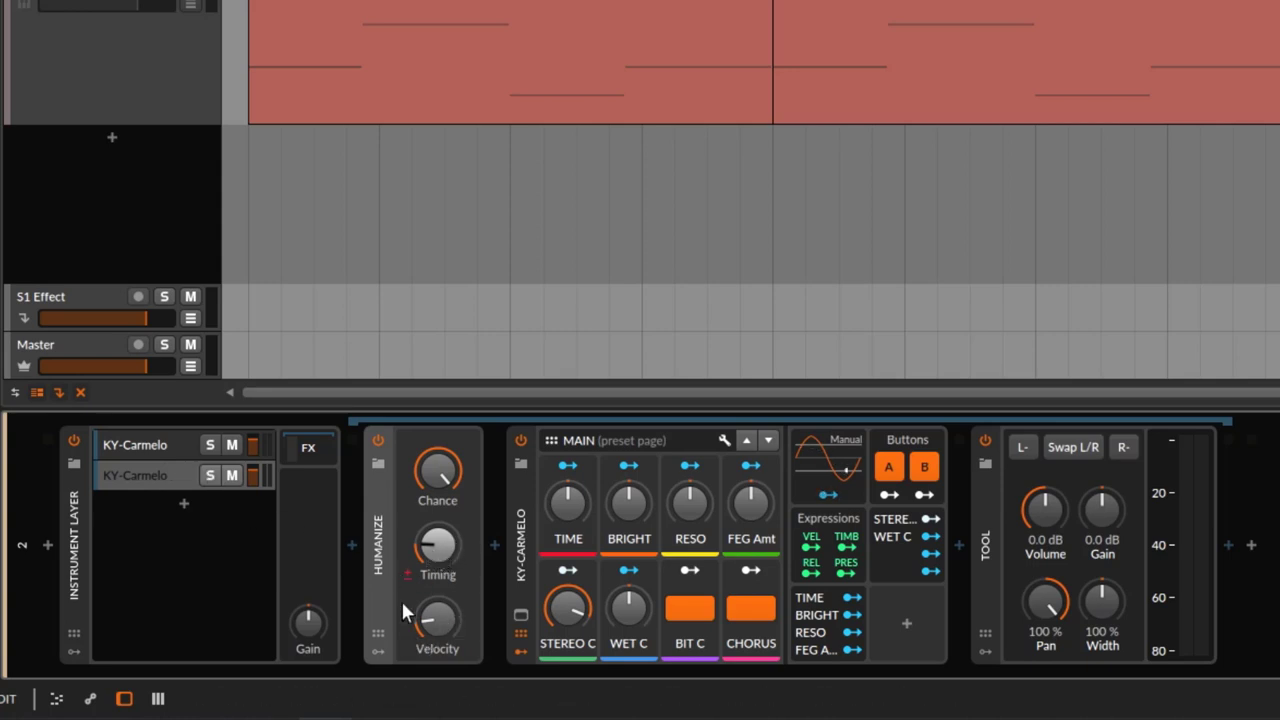
{"action": "left_click_drag", "start_coordinate": [434, 621], "coordinate": [434, 608]}
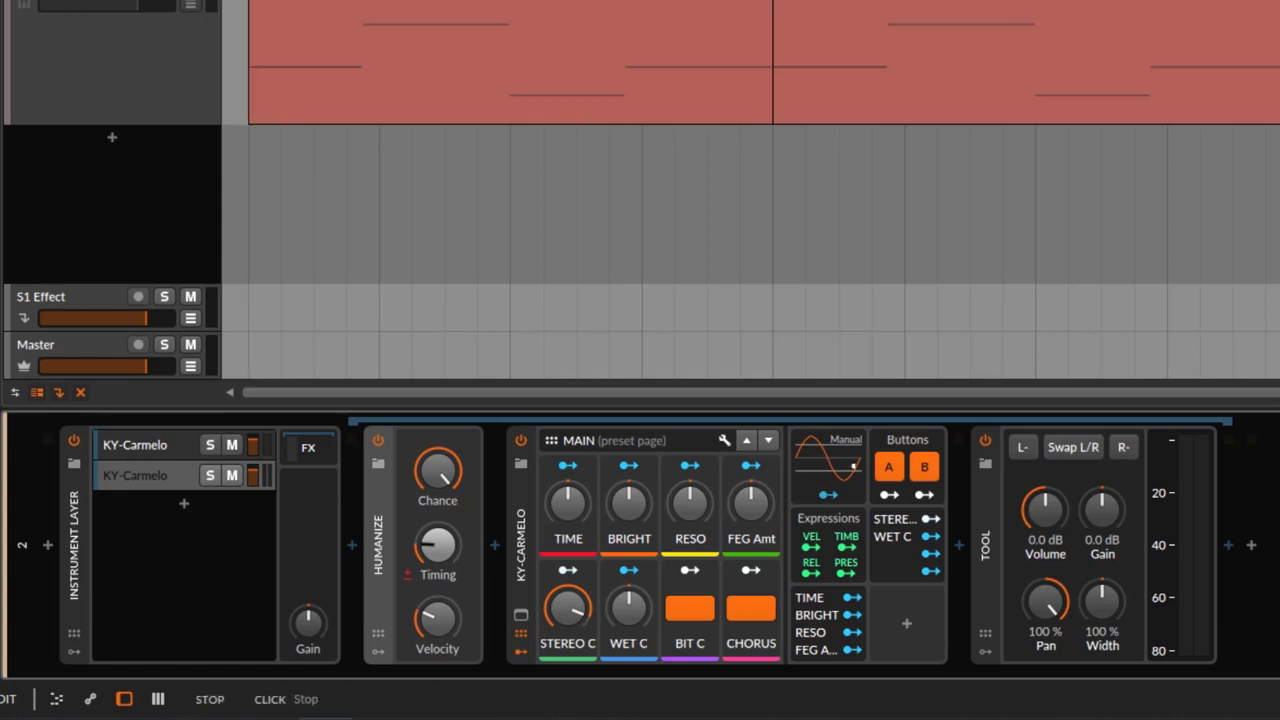
Step: During playback, exaggerate Humanize's timing and velocity ranges, reduce both to moderate values, and slightly lower the Instrument Layer's gain
{"action": "key", "text": "space"}
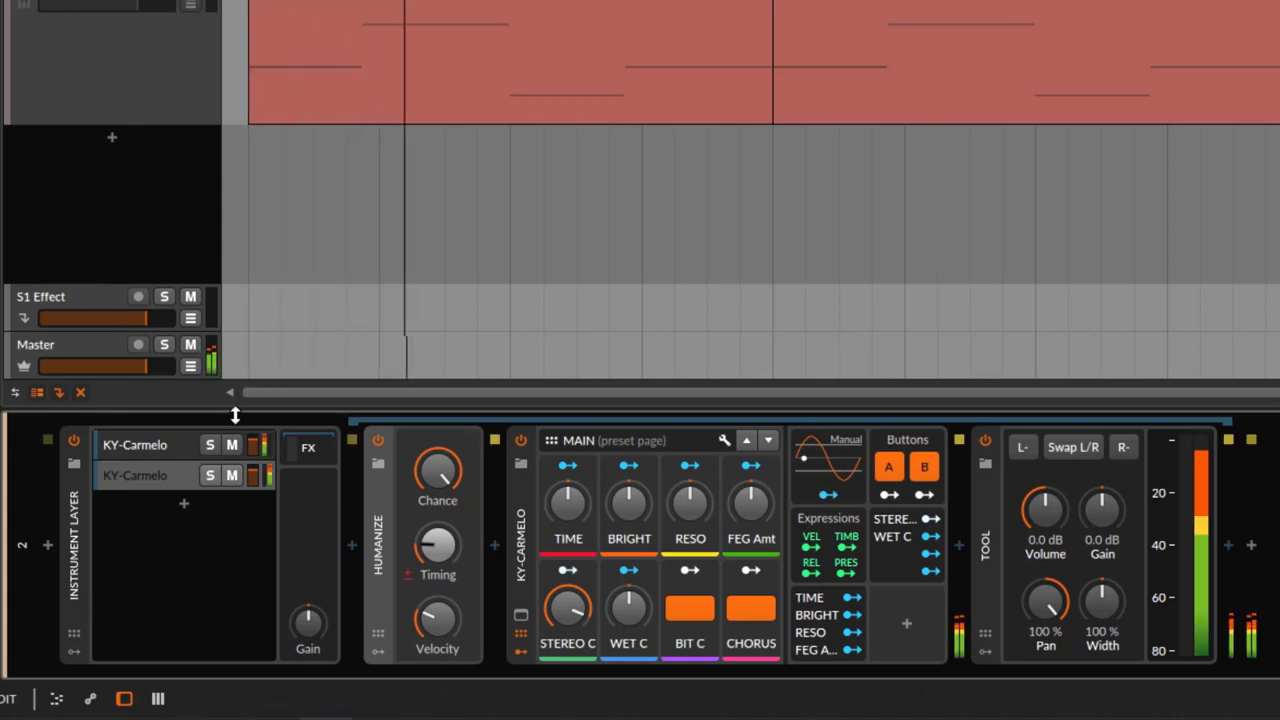
{"action": "left_click_drag", "start_coordinate": [437, 545], "coordinate": [437, 505]}
{"action": "left_click_drag", "start_coordinate": [437, 618], "coordinate": [437, 598]}
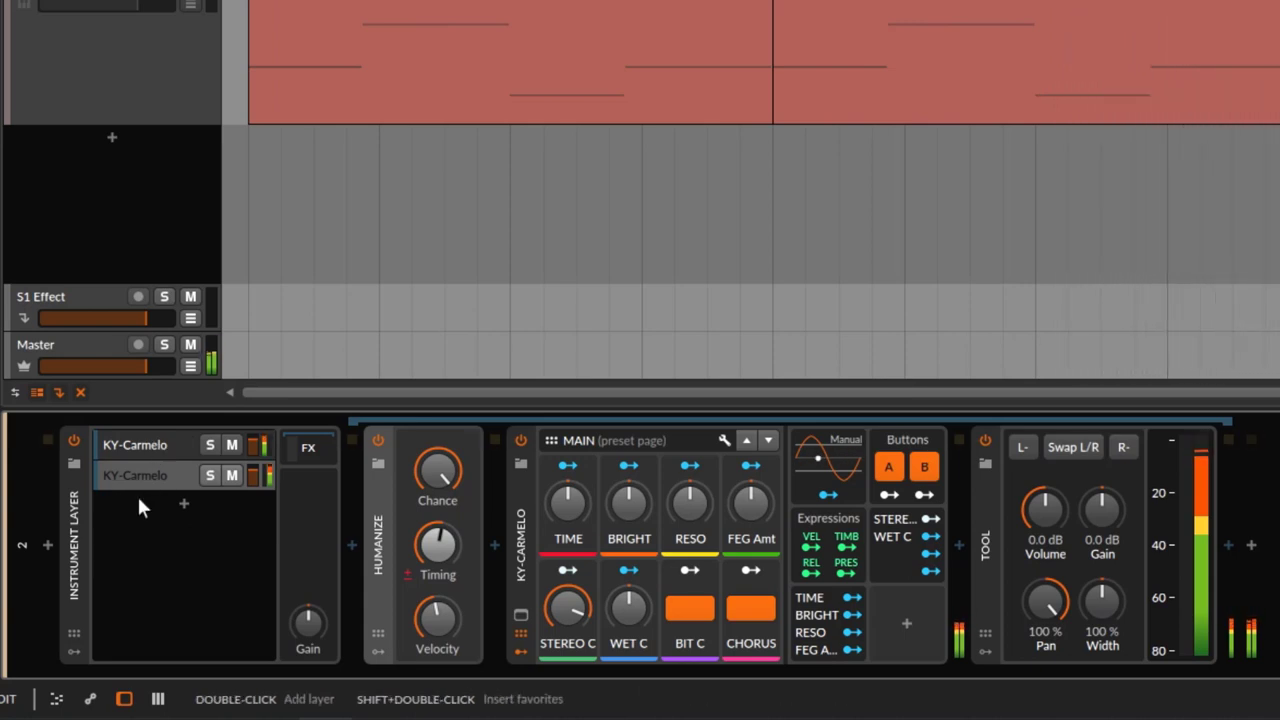
{"action": "left_click_drag", "start_coordinate": [437, 545], "coordinate": [437, 540]}
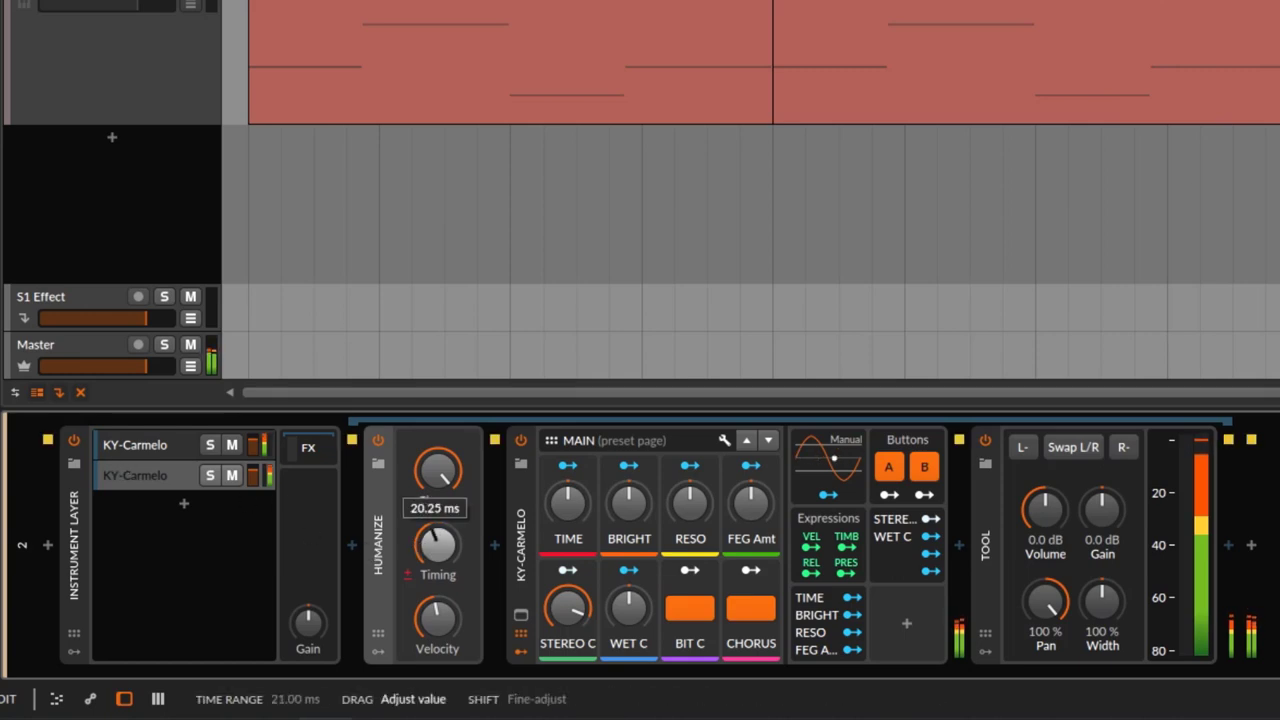
{"action": "left_click_drag", "start_coordinate": [437, 618], "coordinate": [437, 630]}
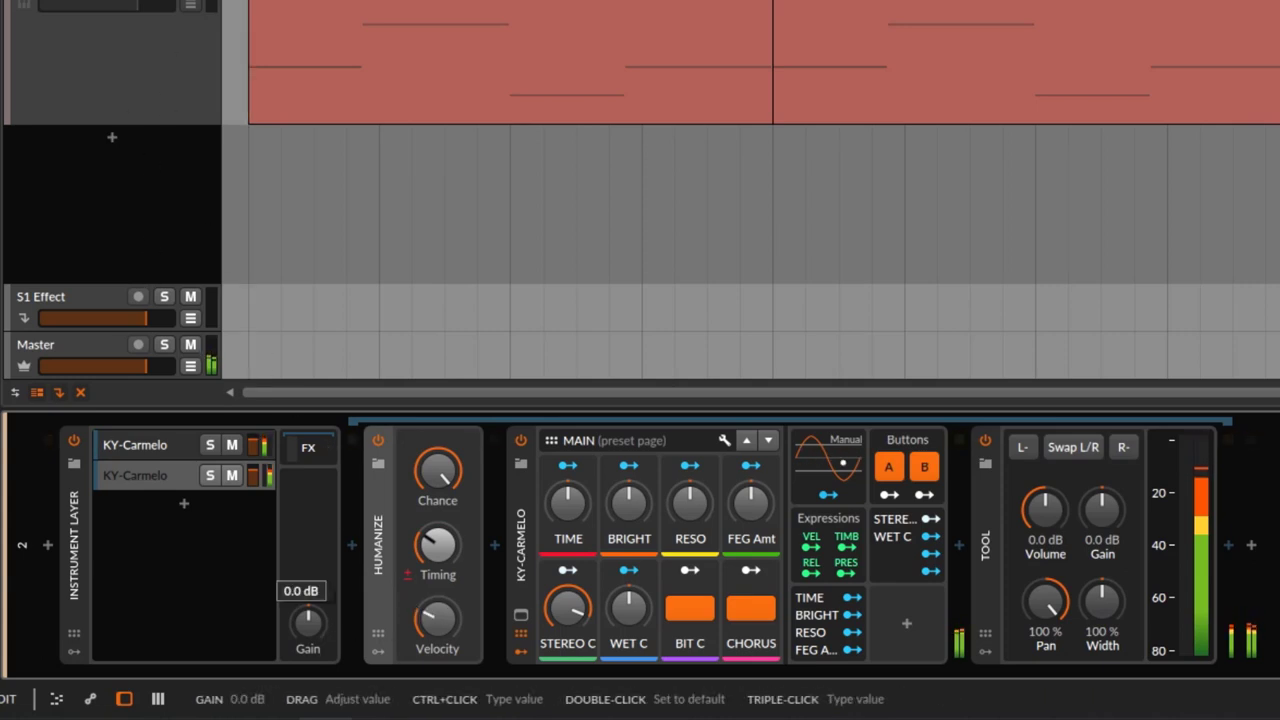
{"action": "left_click_drag", "start_coordinate": [308, 622], "coordinate": [312, 634]}
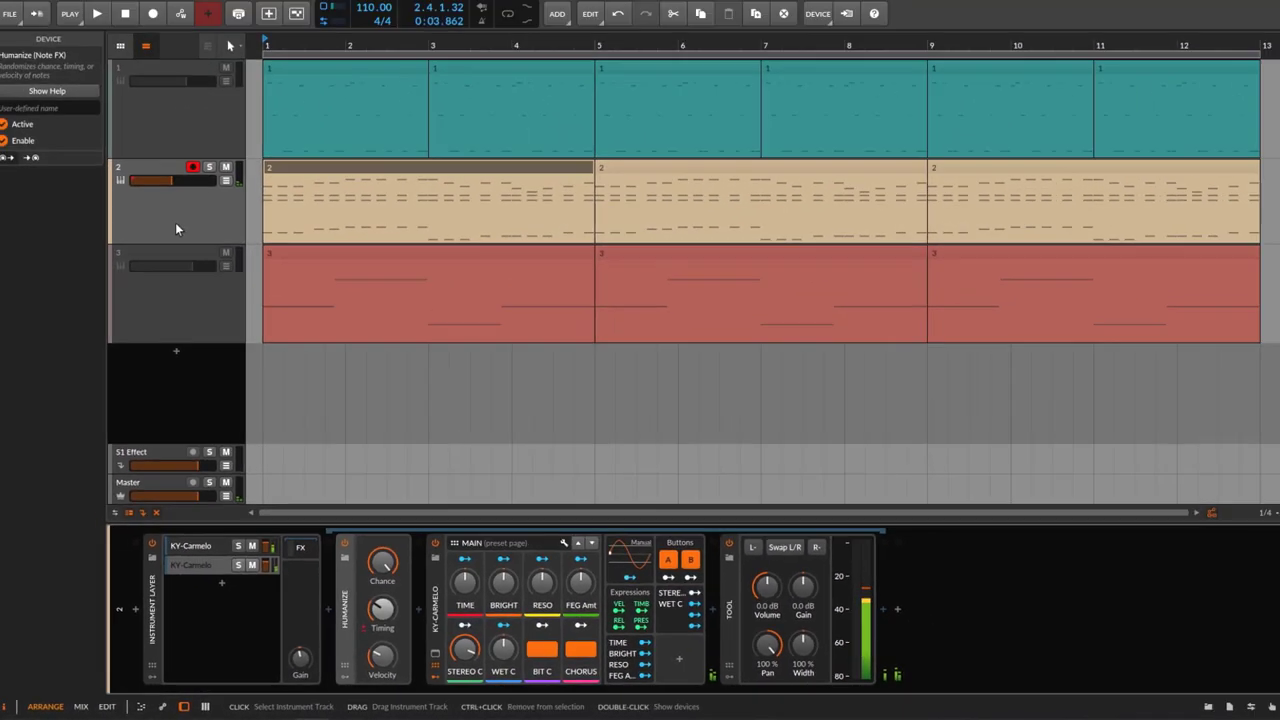
Step: Duplicate track 2 with its clips and Instrument Layer to show the two-track way of double tracking
{"action": "left_click", "coordinate": [175, 225]}
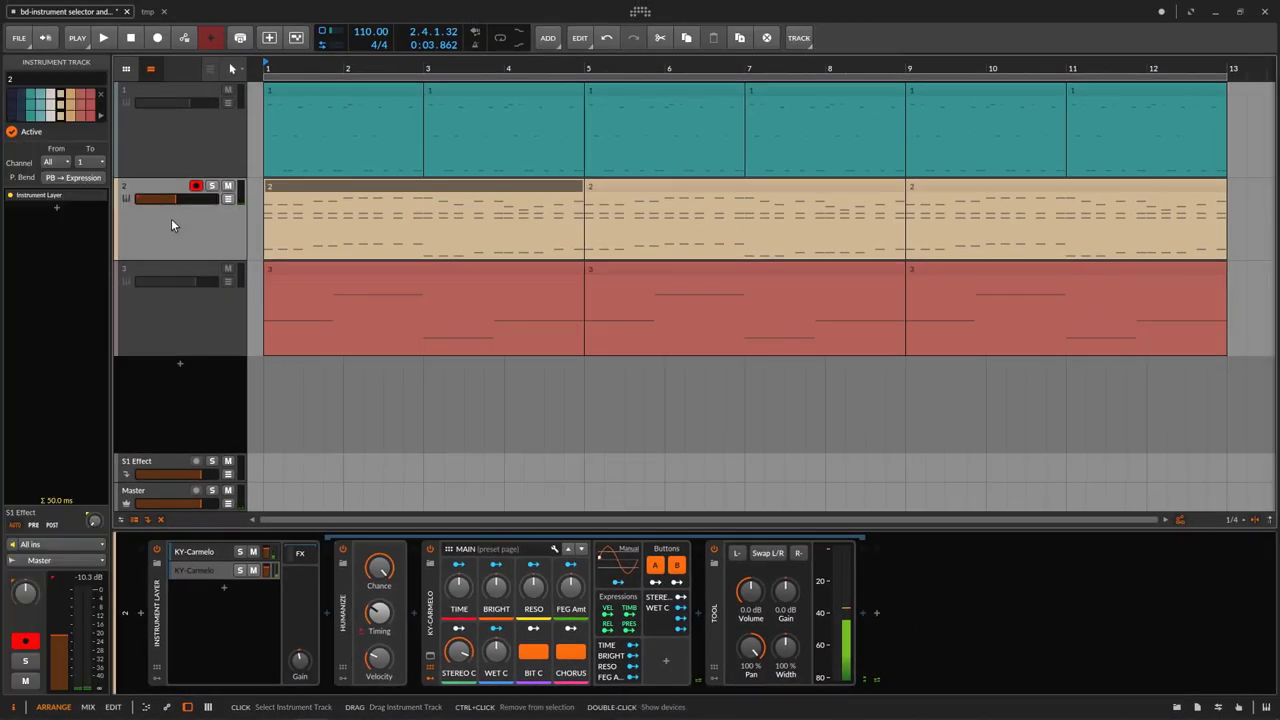
{"action": "right_click", "coordinate": [166, 220]}
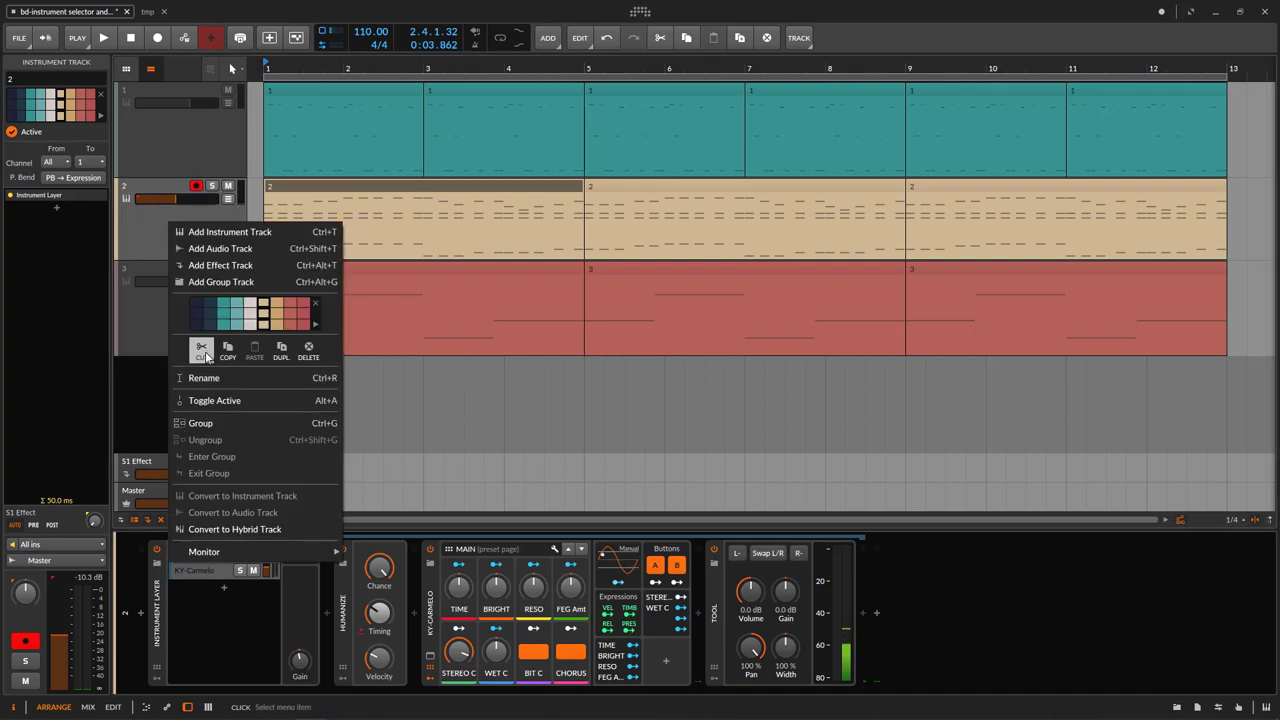
{"action": "left_click", "coordinate": [144, 222]}
{"action": "right_click", "coordinate": [160, 230]}
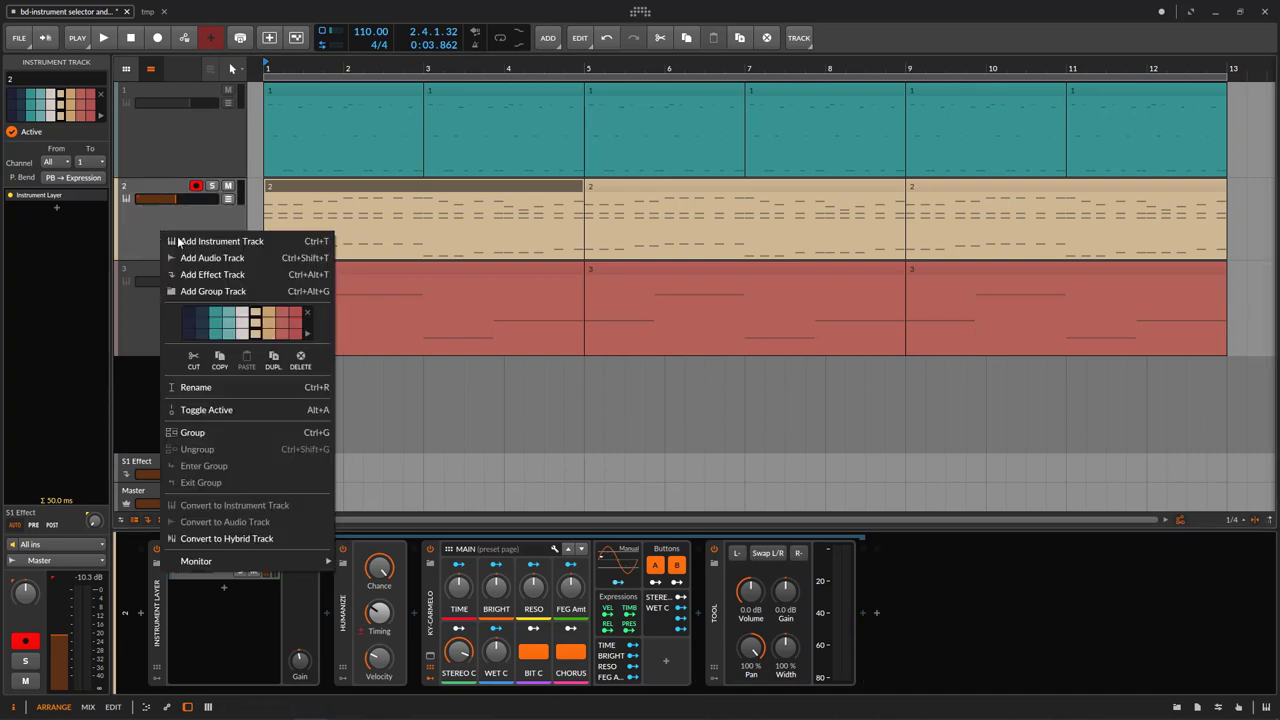
{"action": "left_click", "coordinate": [268, 361]}
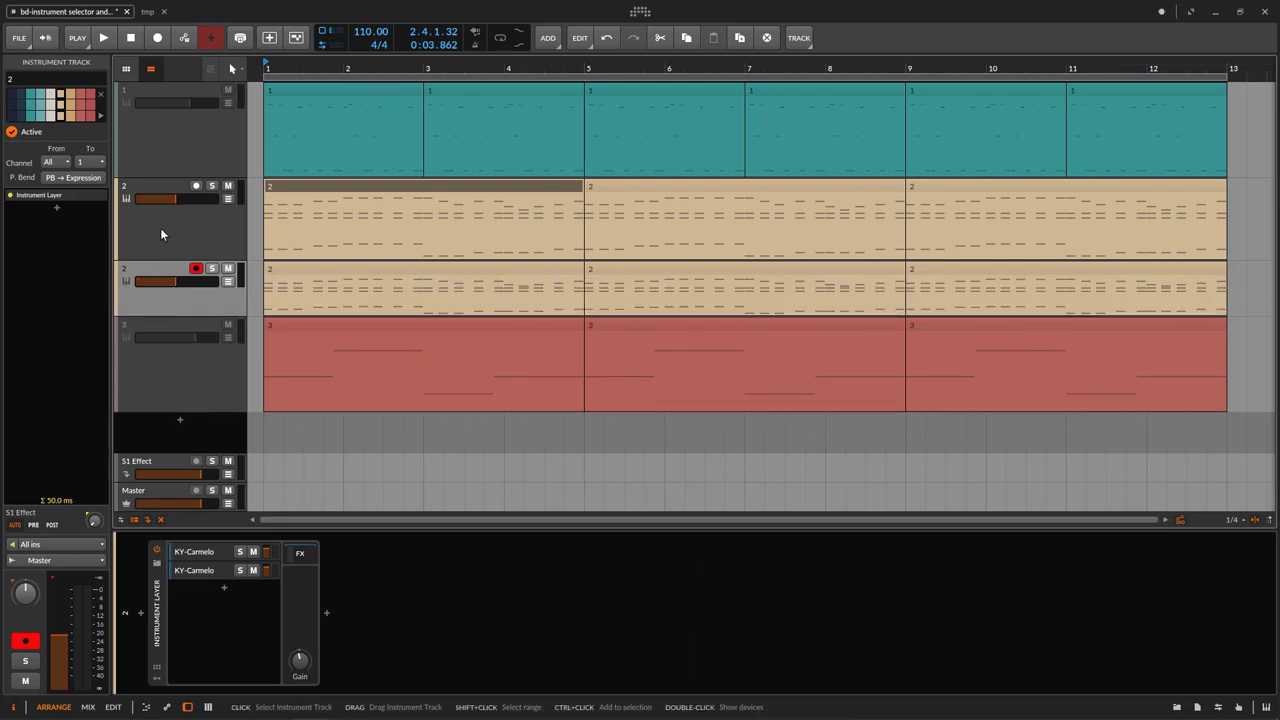
Step: Compare the original track 2 with its copy and delete the copy
{"action": "left_click", "coordinate": [160, 231]}
{"action": "left_click", "coordinate": [162, 296]}
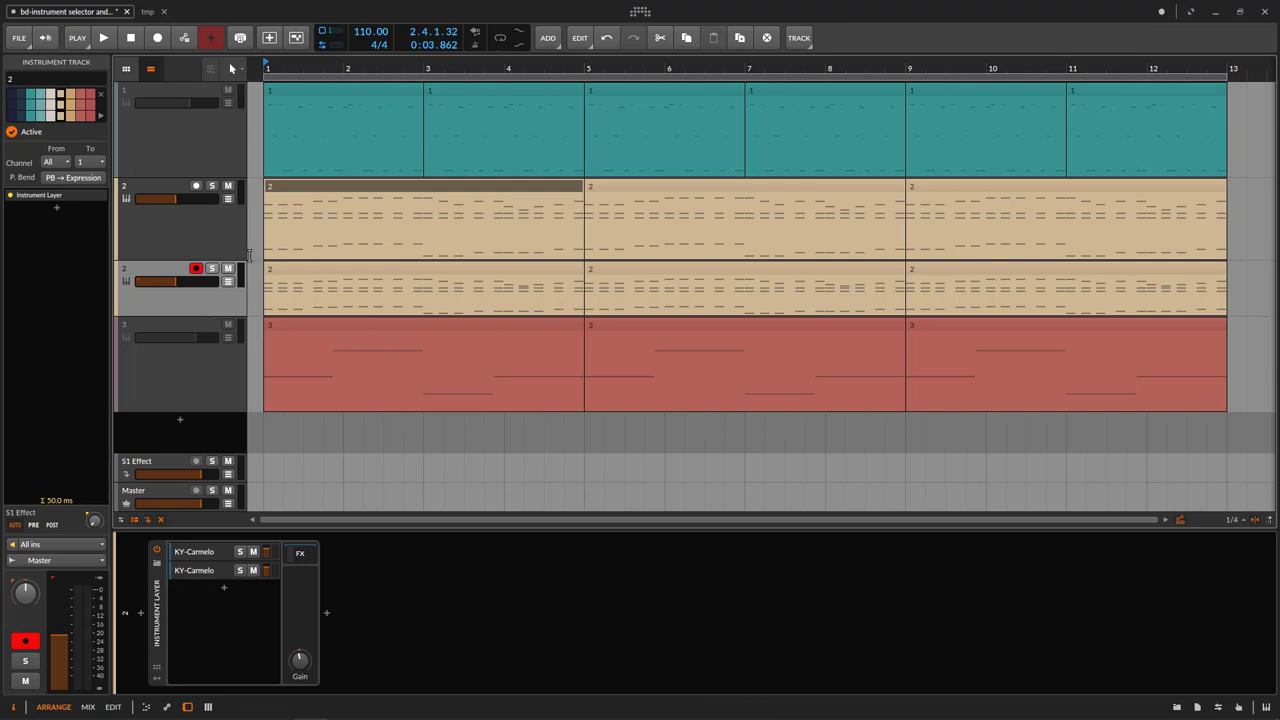
{"action": "key", "text": "Delete"}
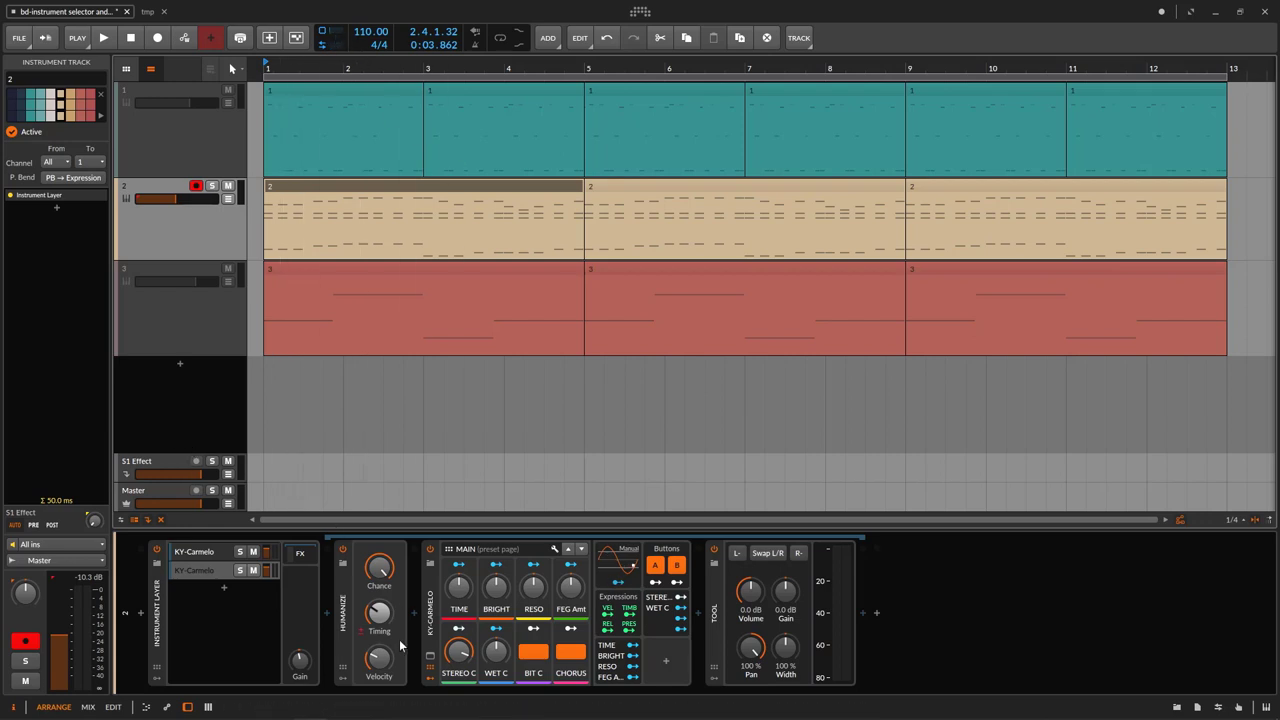
Step: Play track 2 briefly, switch over to track 3, and turn off solo on its lo layer
{"action": "key", "text": "space"}
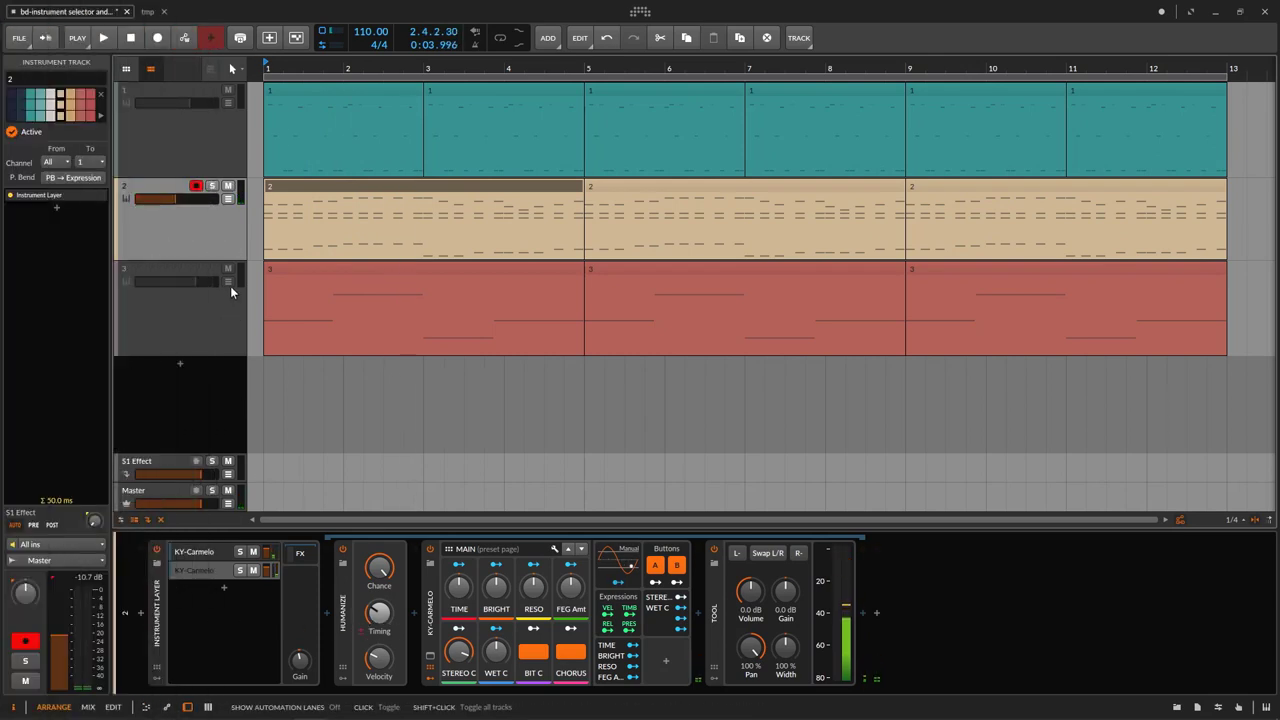
{"action": "left_click", "coordinate": [230, 286]}
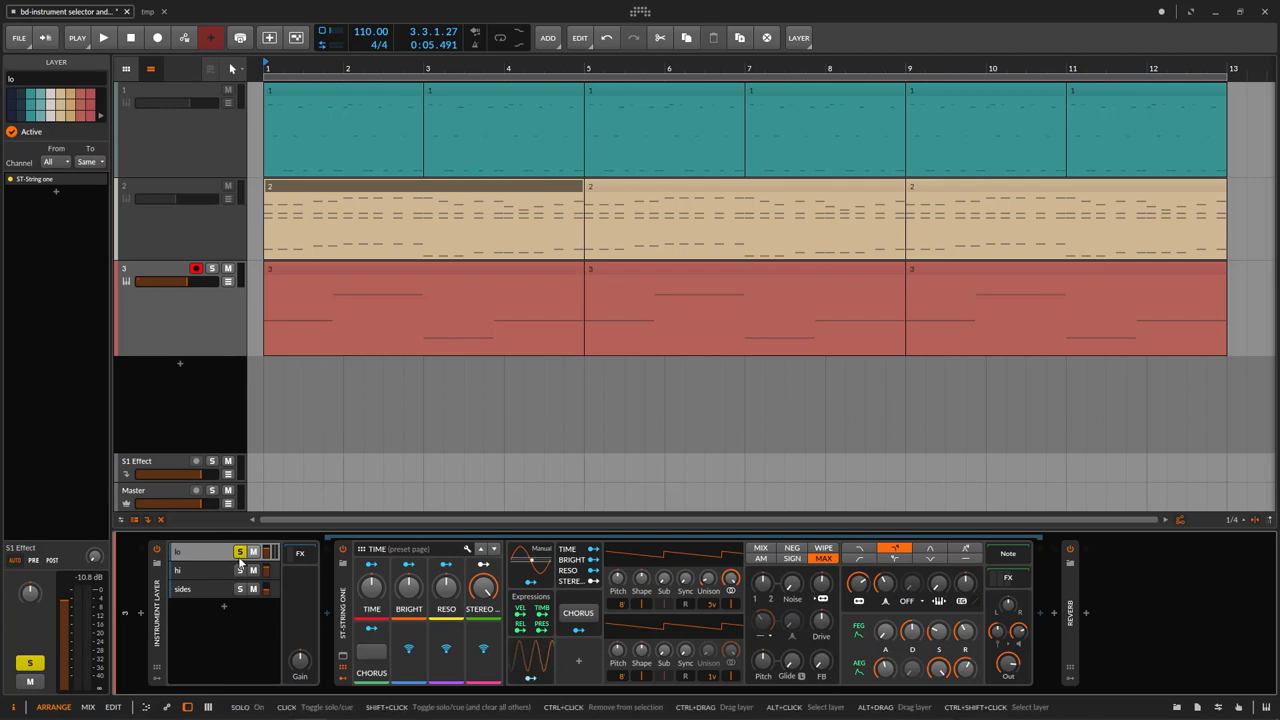
{"action": "key", "text": "s"}
Step: Try adding a fourth layer to track 3's Instrument Layer and cancel choosing a device for it
{"action": "left_click", "coordinate": [157, 628]}
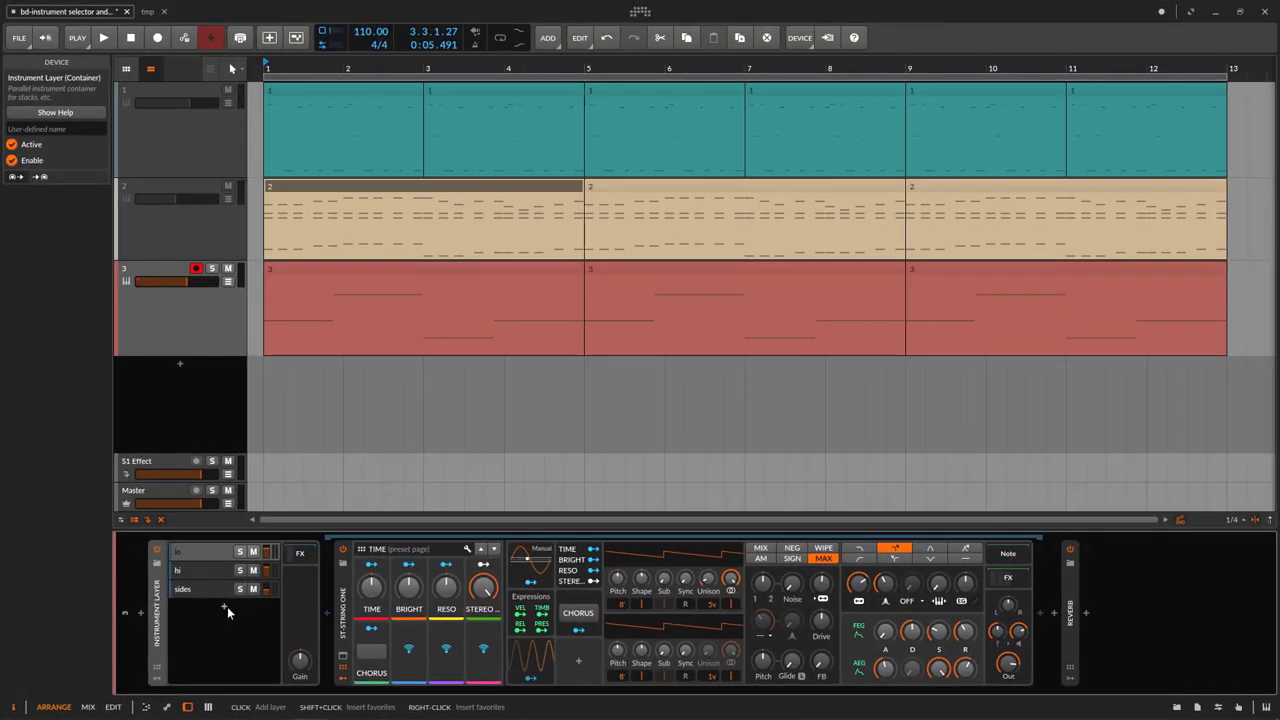
{"action": "left_click", "coordinate": [386, 523]}
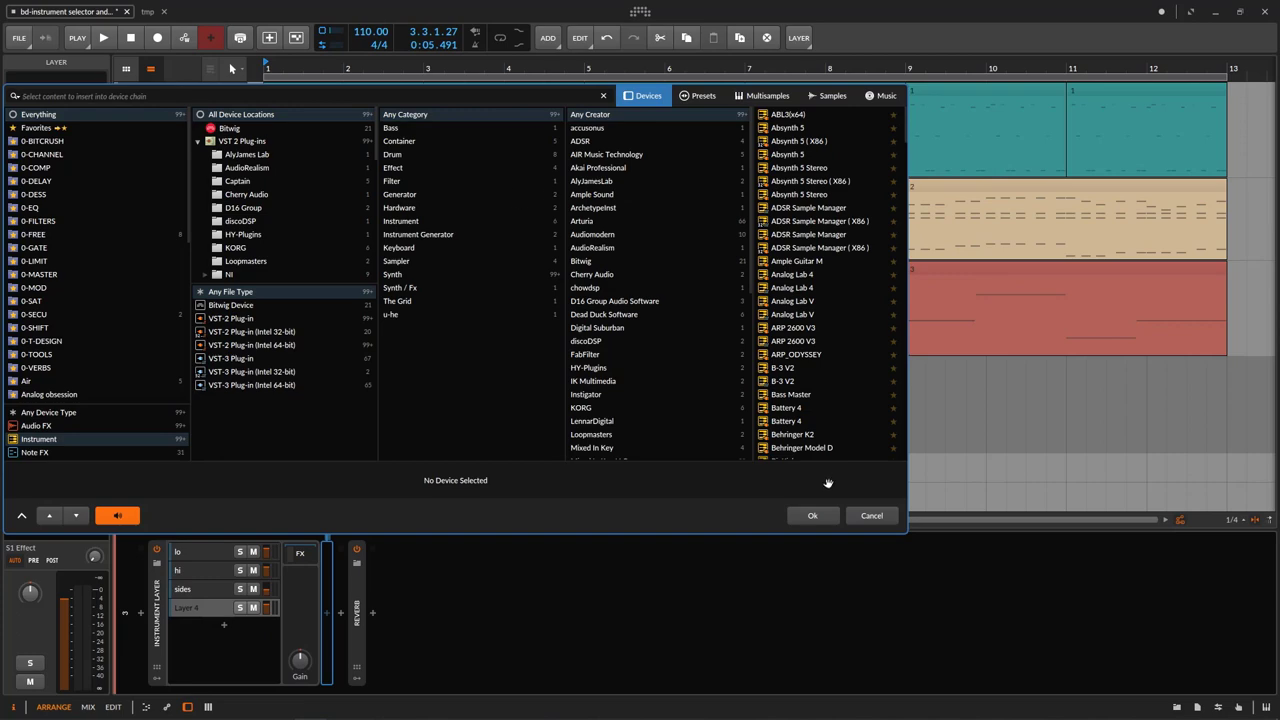
{"action": "left_click", "coordinate": [866, 517]}
Step: Go through the lo, hi and sides layers of track 3 to examine the device chain in each
{"action": "left_click", "coordinate": [194, 555]}
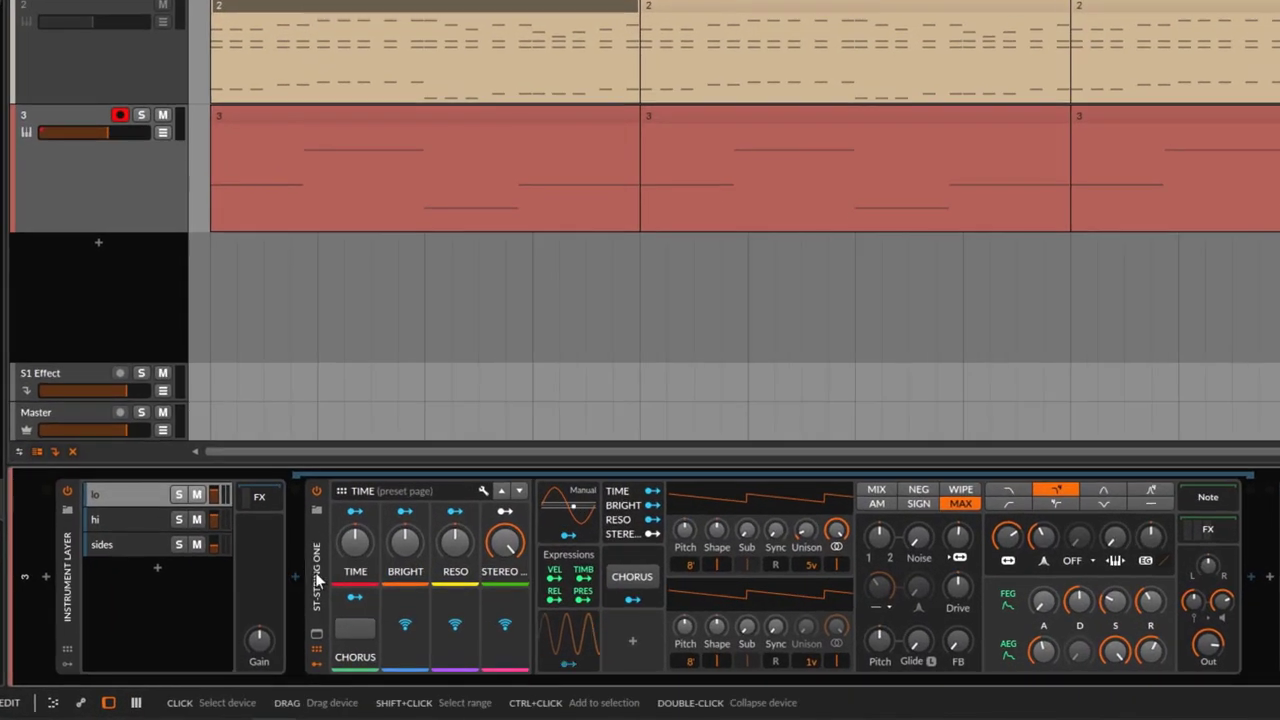
{"action": "left_click", "coordinate": [115, 519]}
{"action": "left_click", "coordinate": [103, 545]}
{"action": "left_click", "coordinate": [101, 520]}
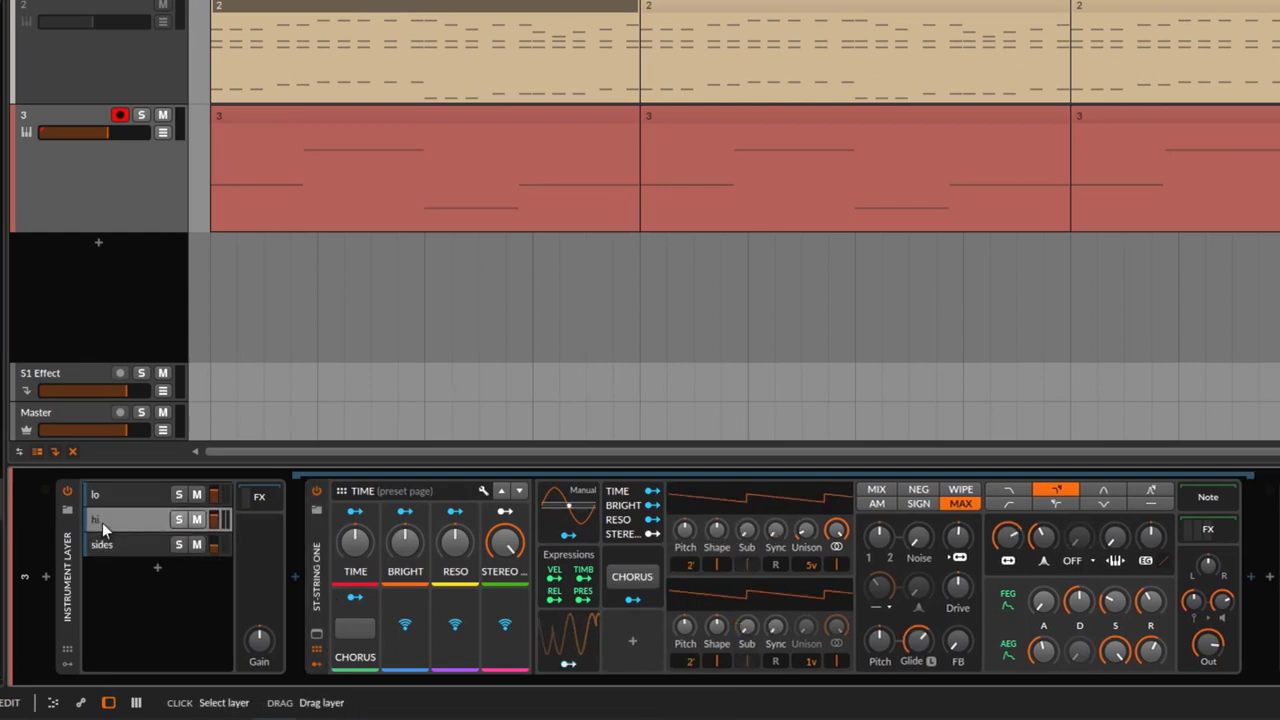
Step: Solo track 3's lo layer and then its hi layer to listen to each sound alone
{"action": "left_click", "coordinate": [104, 495]}
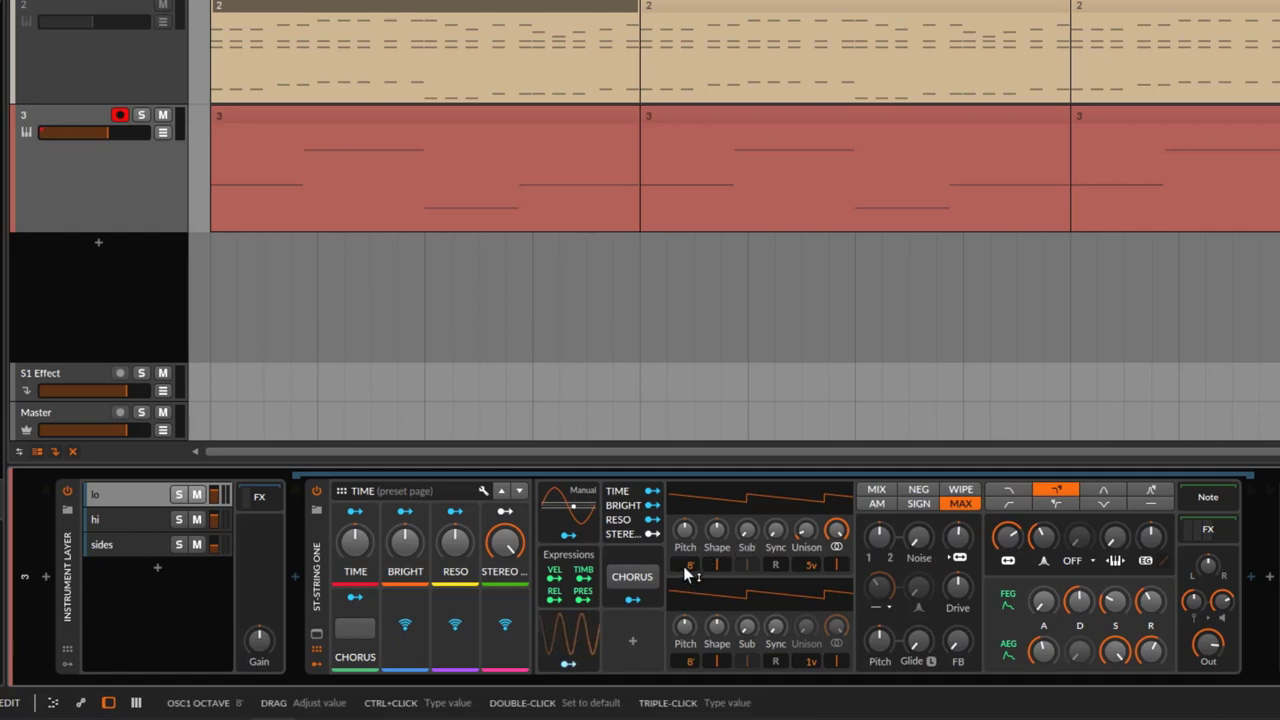
{"action": "left_click", "coordinate": [178, 495]}
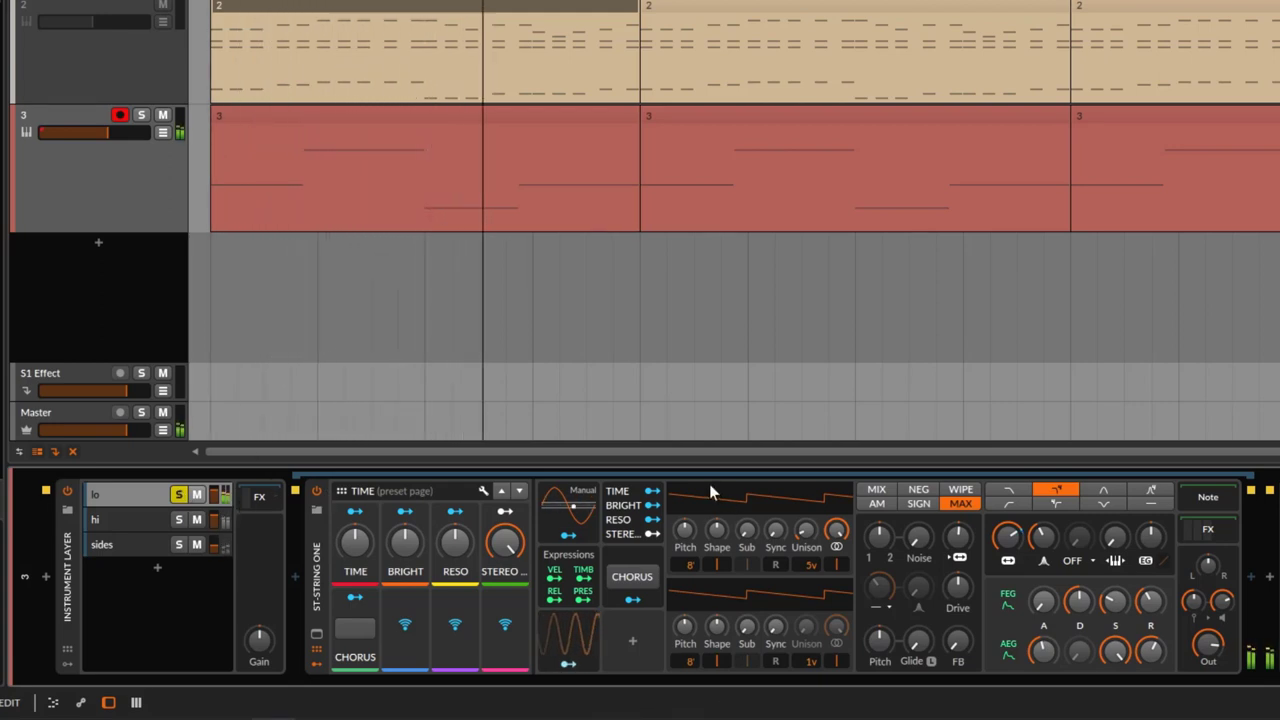
{"action": "left_click", "coordinate": [178, 520]}
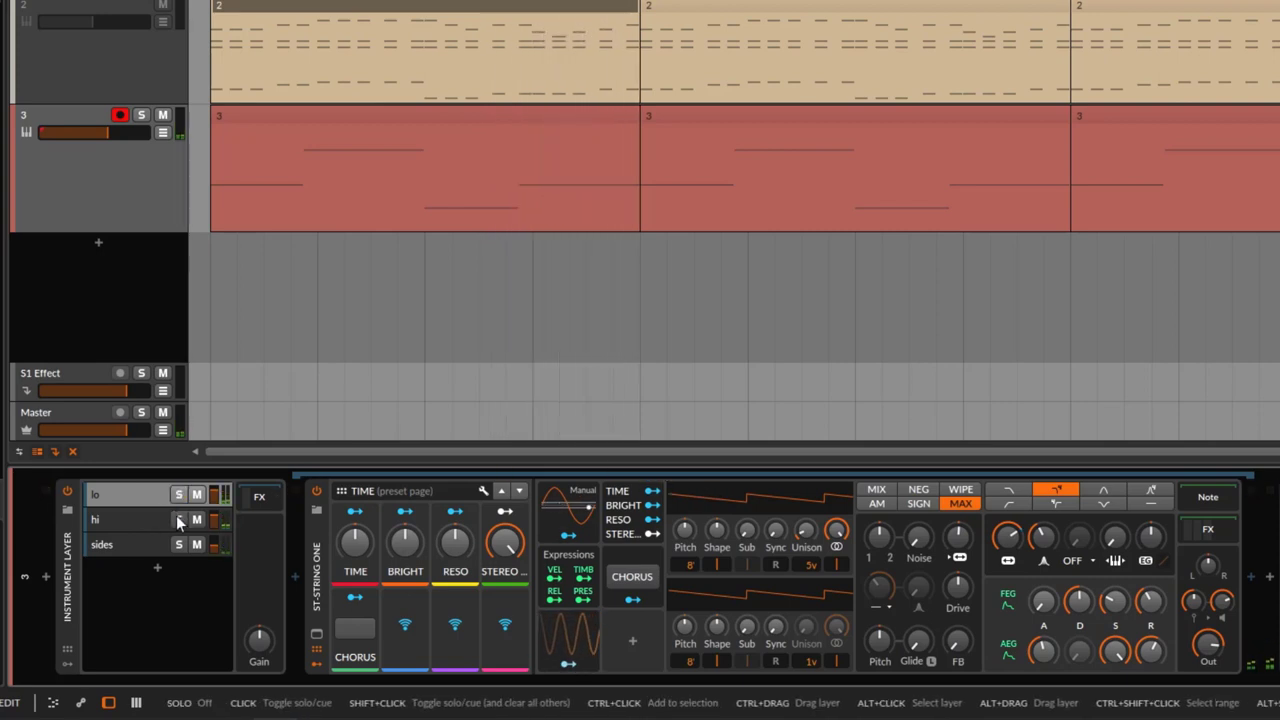
{"action": "left_click", "coordinate": [178, 520]}
{"action": "key", "text": "space"}
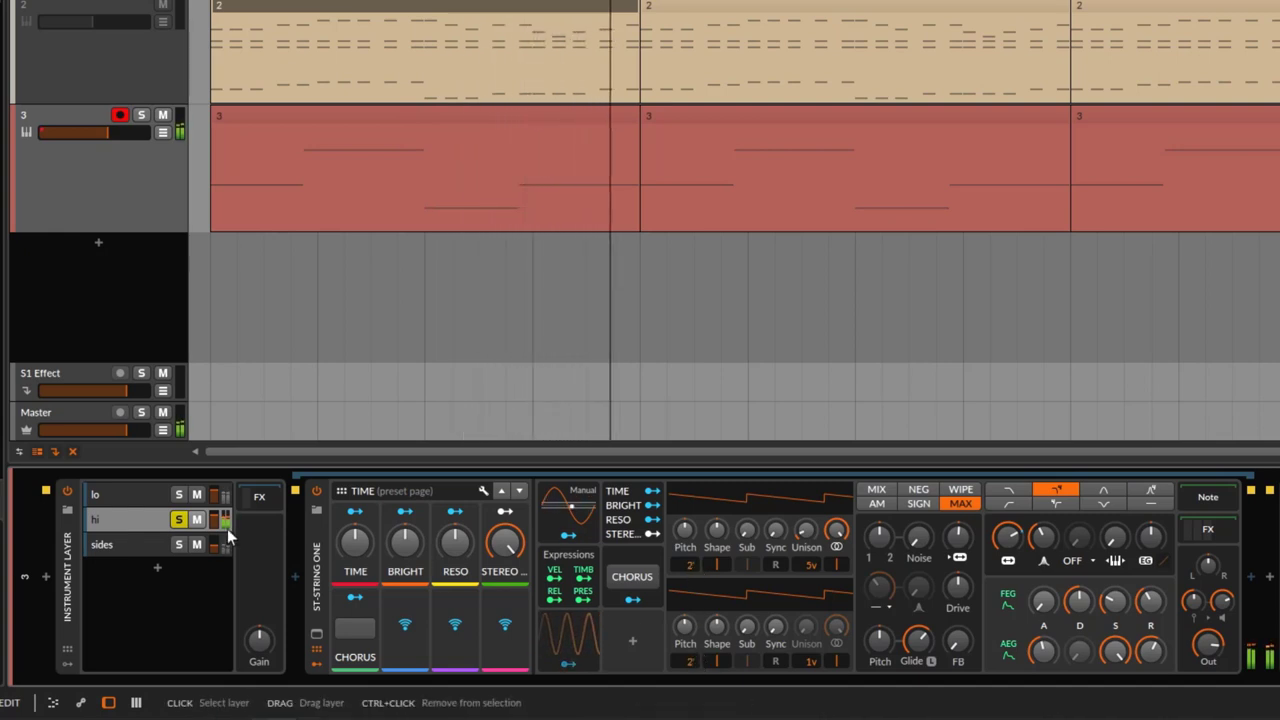
Step: Play the lo and hi layers together, lower the hi layer's volume to -4.5 dB, and turn off solo on both
{"action": "left_click", "coordinate": [178, 495]}
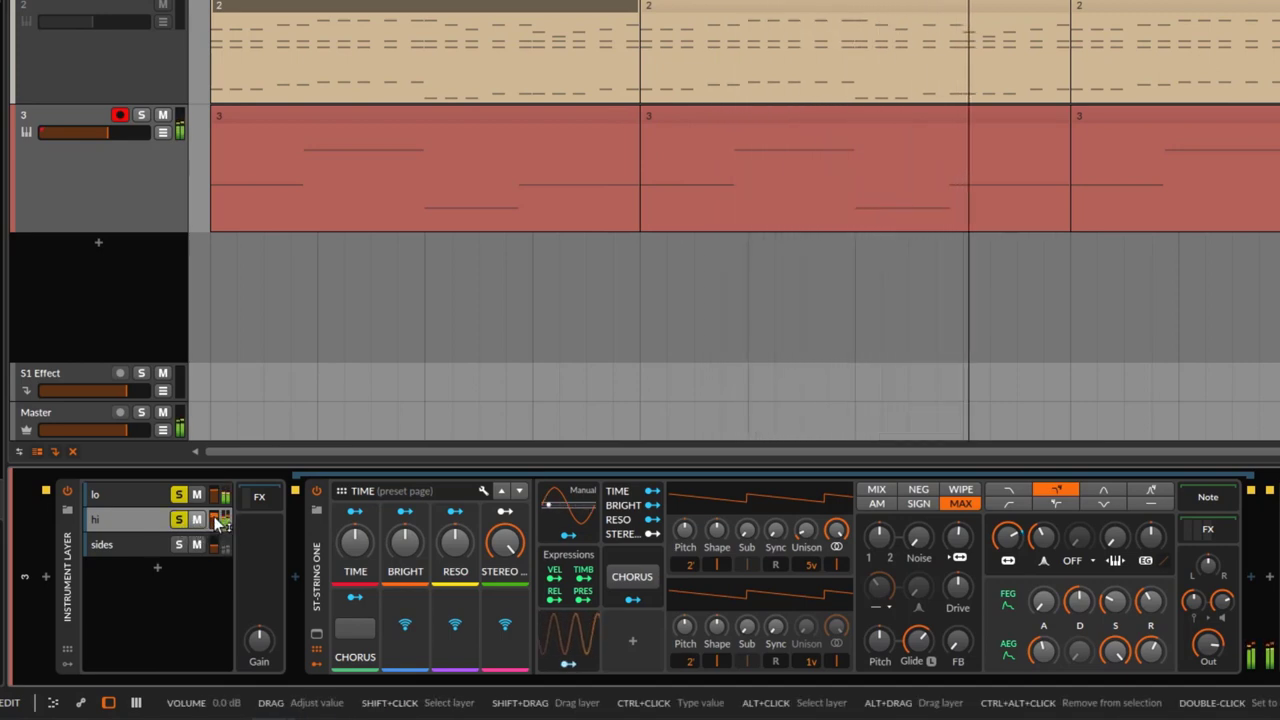
{"action": "left_click_drag", "start_coordinate": [218, 522], "coordinate": [218, 537]}
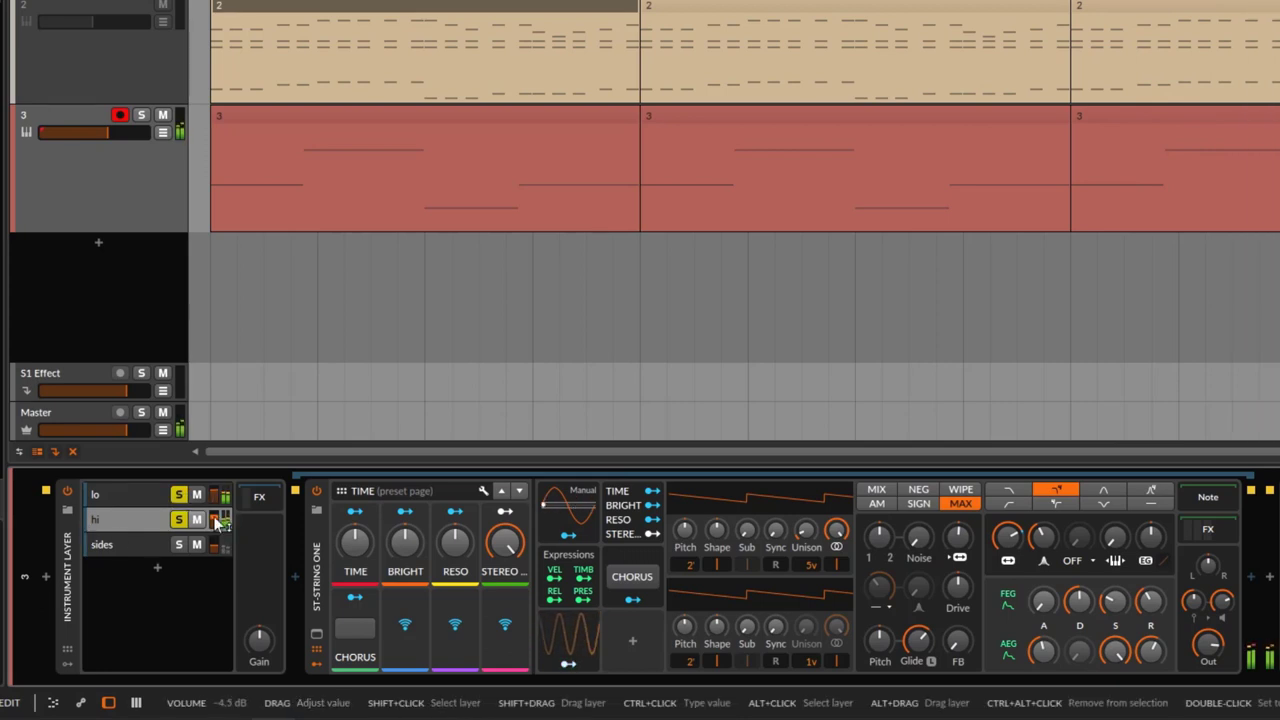
{"action": "left_click", "coordinate": [178, 520]}
{"action": "left_click", "coordinate": [178, 494]}
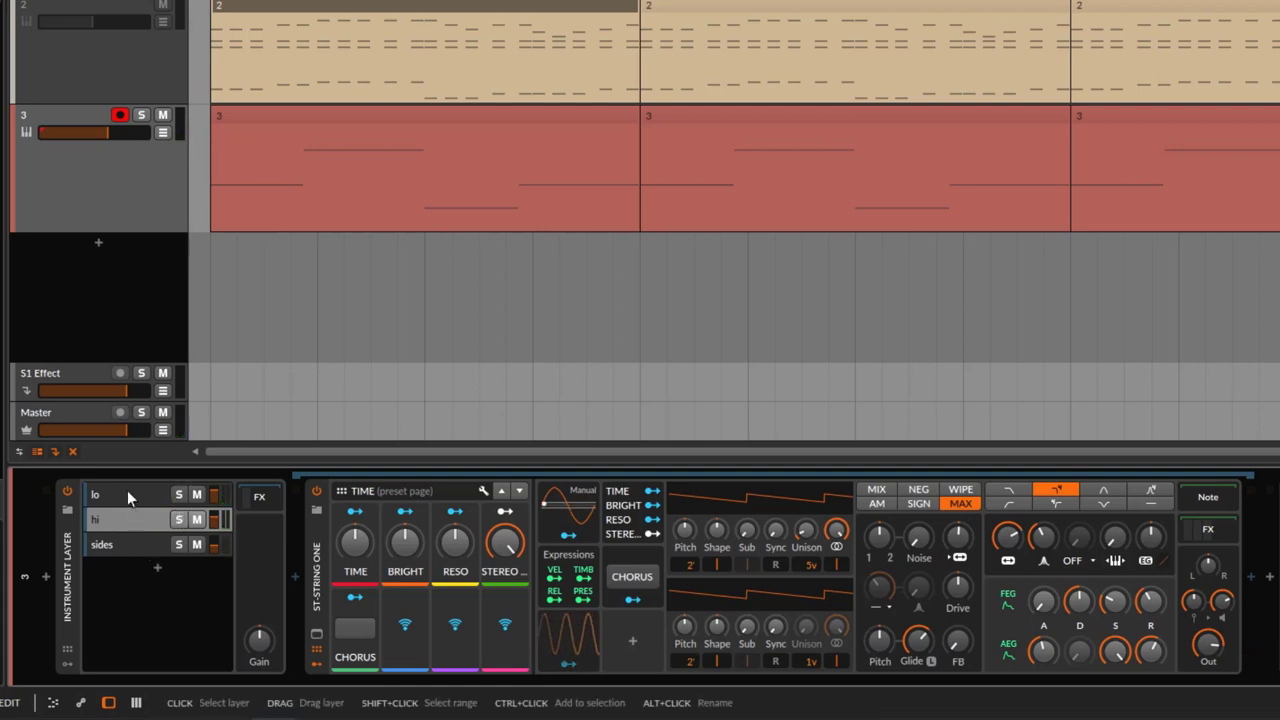
Step: Solo the sides layer and examine its device chain, showing the Classic LFO settings in its Tool device
{"action": "left_click", "coordinate": [127, 490]}
{"action": "left_click", "coordinate": [119, 513]}
{"action": "left_click", "coordinate": [126, 546]}
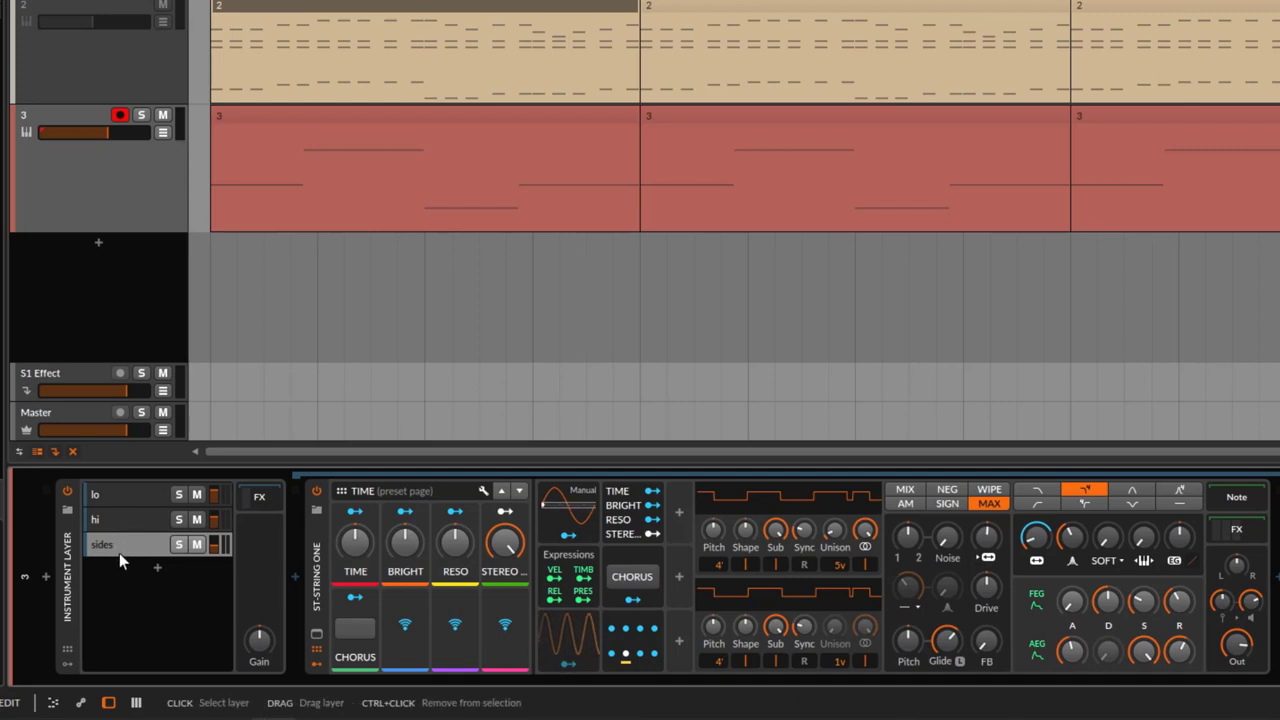
{"action": "left_click", "coordinate": [178, 544]}
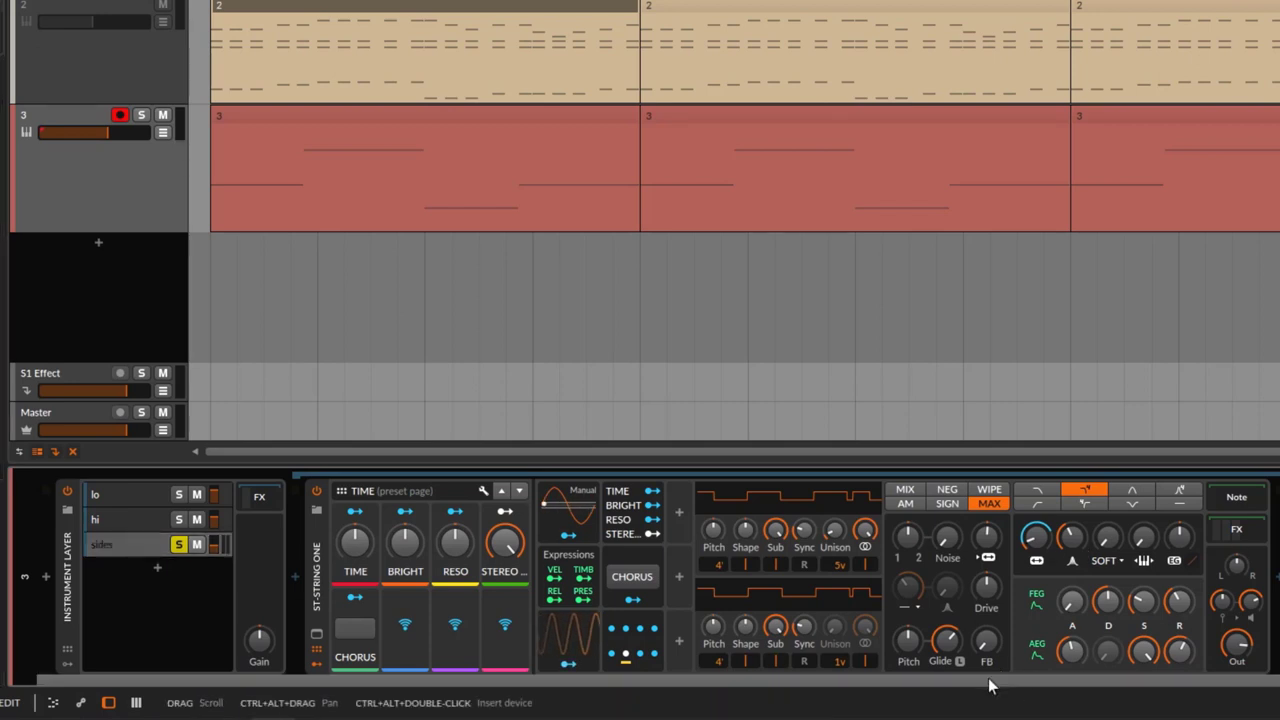
{"action": "scroll", "coordinate": [994, 680], "scroll_direction": "right", "scroll_amount": 2}
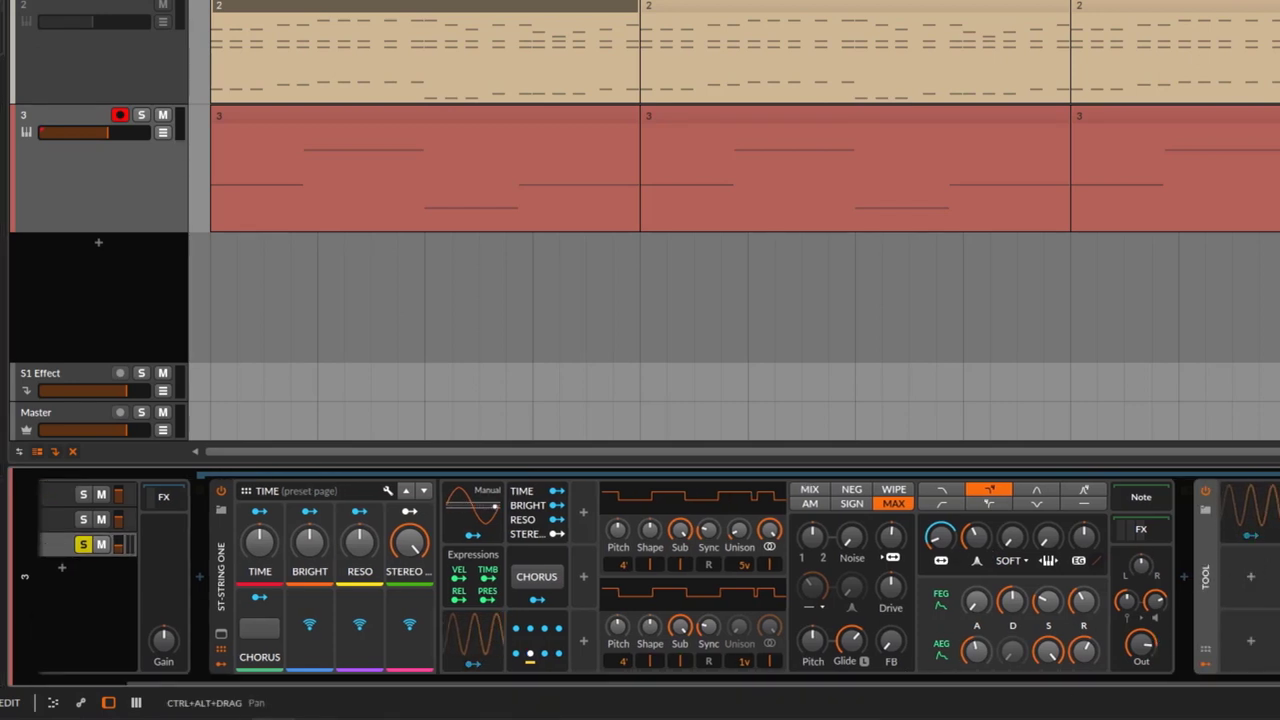
{"action": "left_click", "coordinate": [1243, 517]}
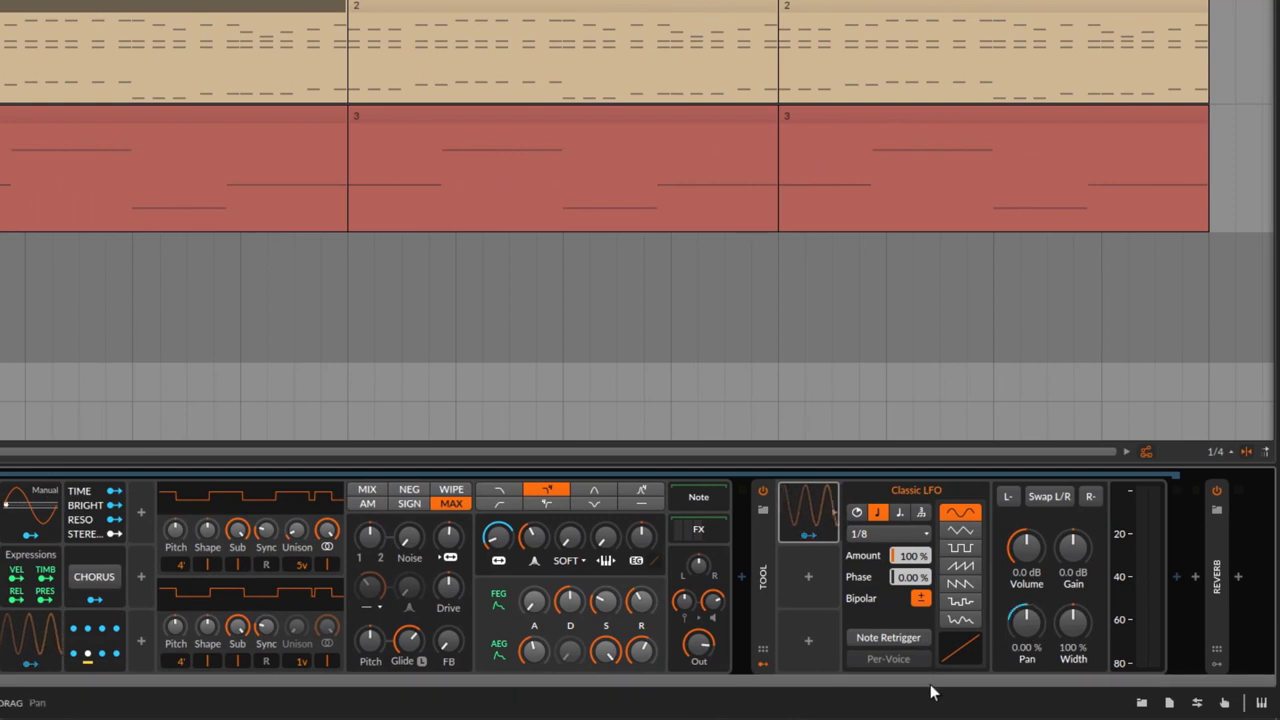
{"action": "left_click_drag", "start_coordinate": [930, 692], "coordinate": [534, 691]}
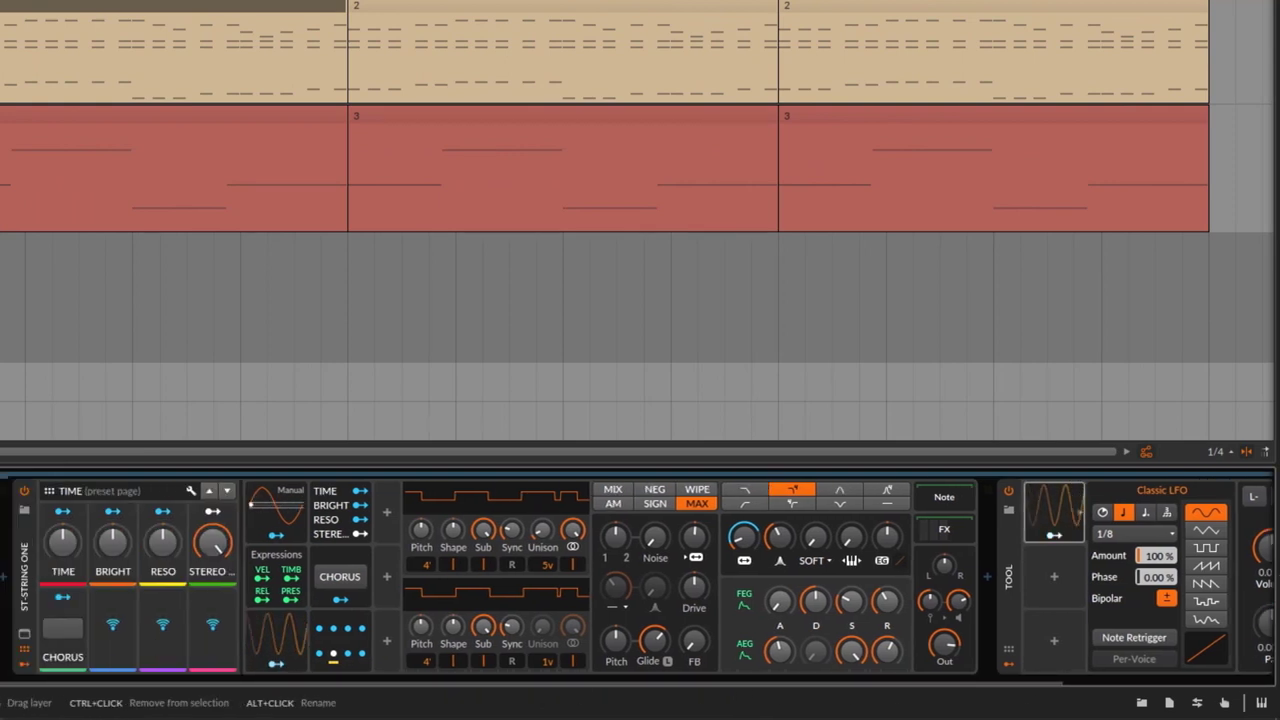
{"action": "left_click_drag", "start_coordinate": [171, 680], "coordinate": [697, 688]}
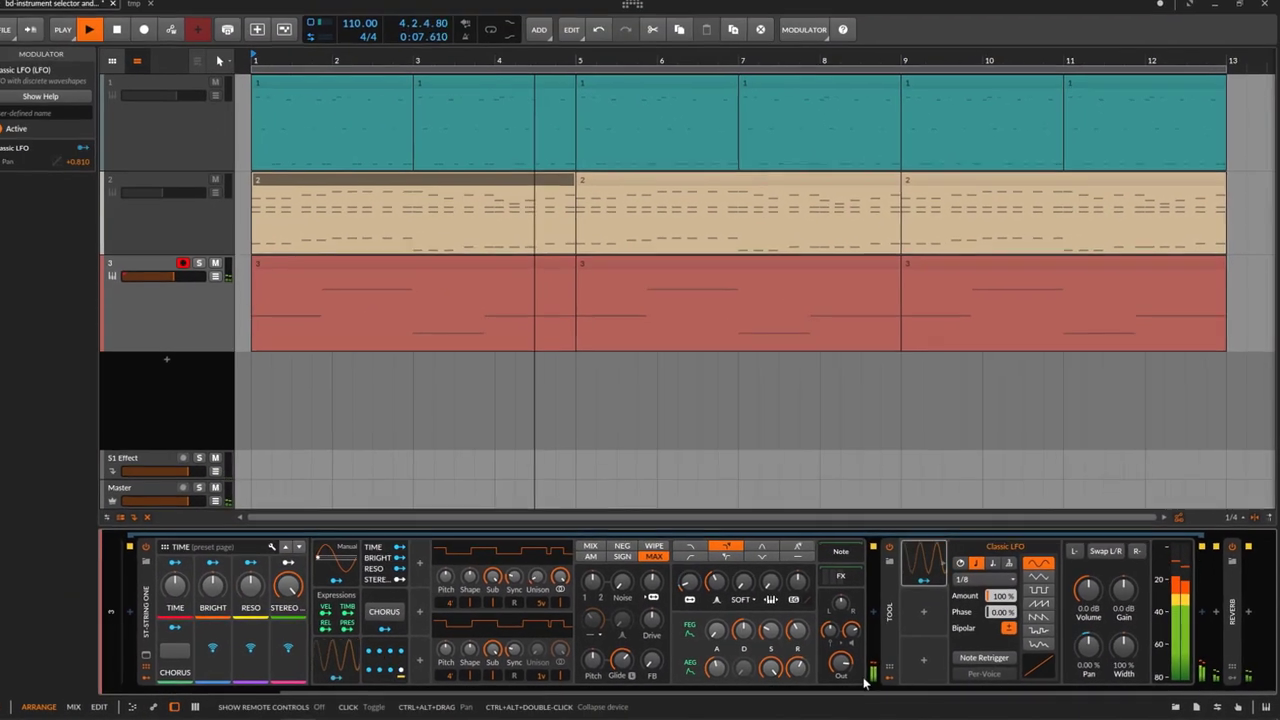
Step: Open the ParSeq-8 modulator in the sides layer's synth and examine the sequenced filter and the devices following it during playback
{"action": "scroll", "coordinate": [885, 693], "scroll_direction": "up", "scroll_amount": 5}
{"action": "left_click", "coordinate": [205, 570]}
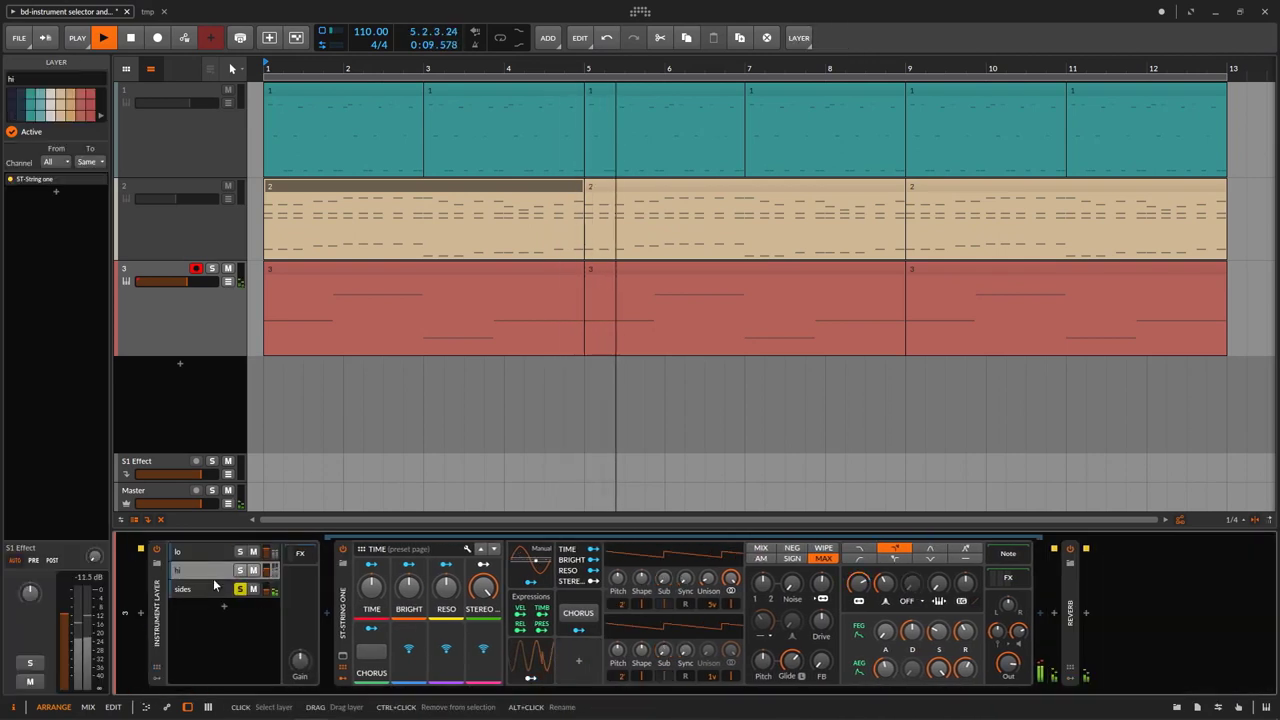
{"action": "left_click", "coordinate": [578, 660]}
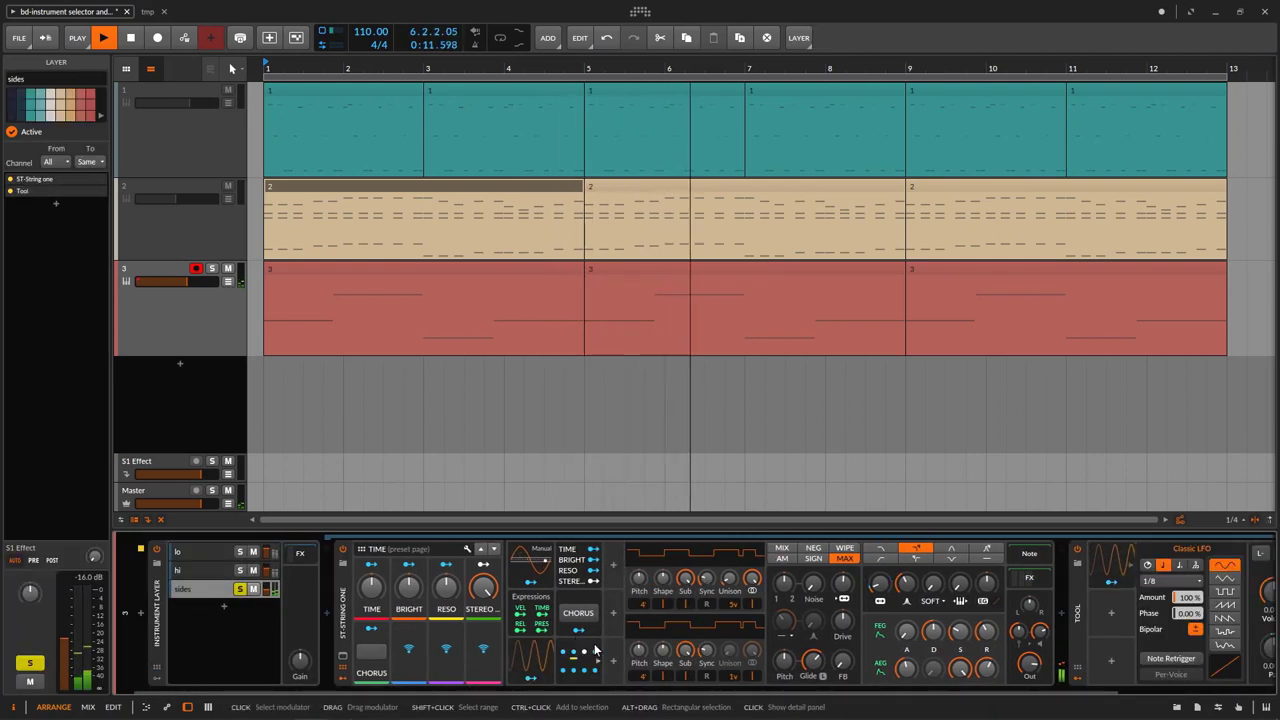
{"action": "key", "text": "Return"}
{"action": "left_click_drag", "start_coordinate": [563, 694], "coordinate": [734, 694]}
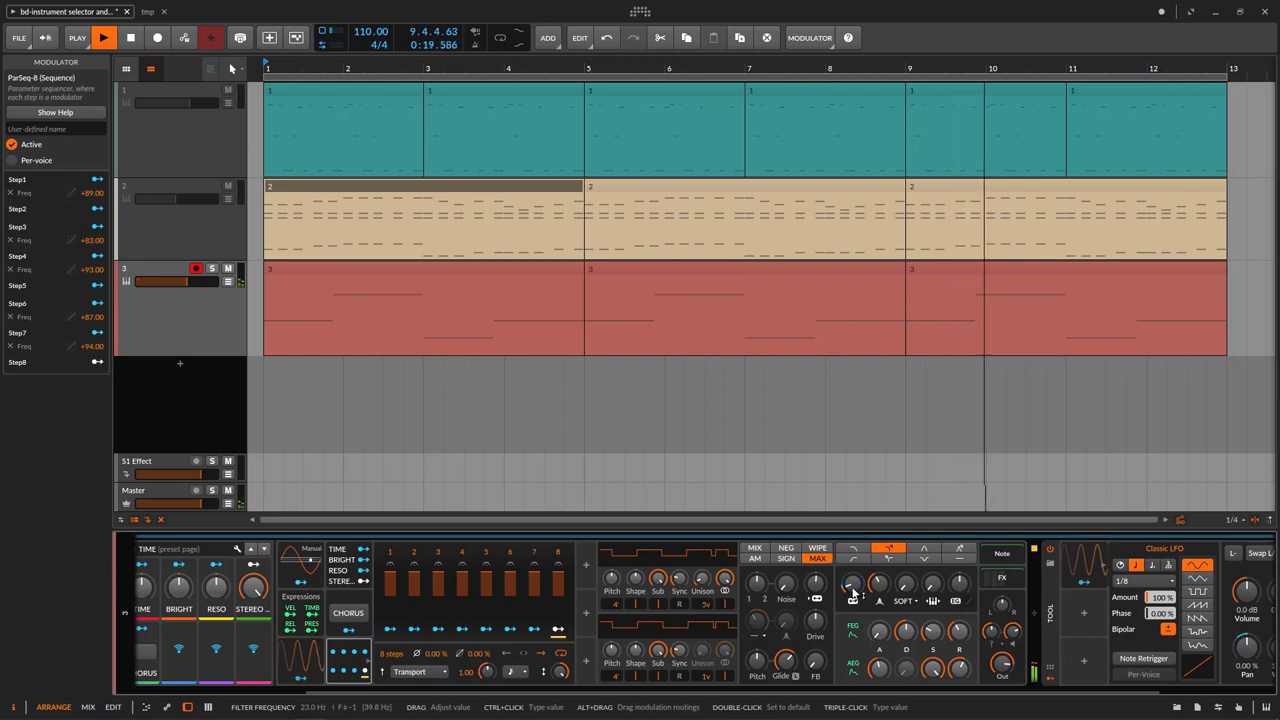
{"action": "left_click_drag", "start_coordinate": [766, 691], "coordinate": [946, 689]}
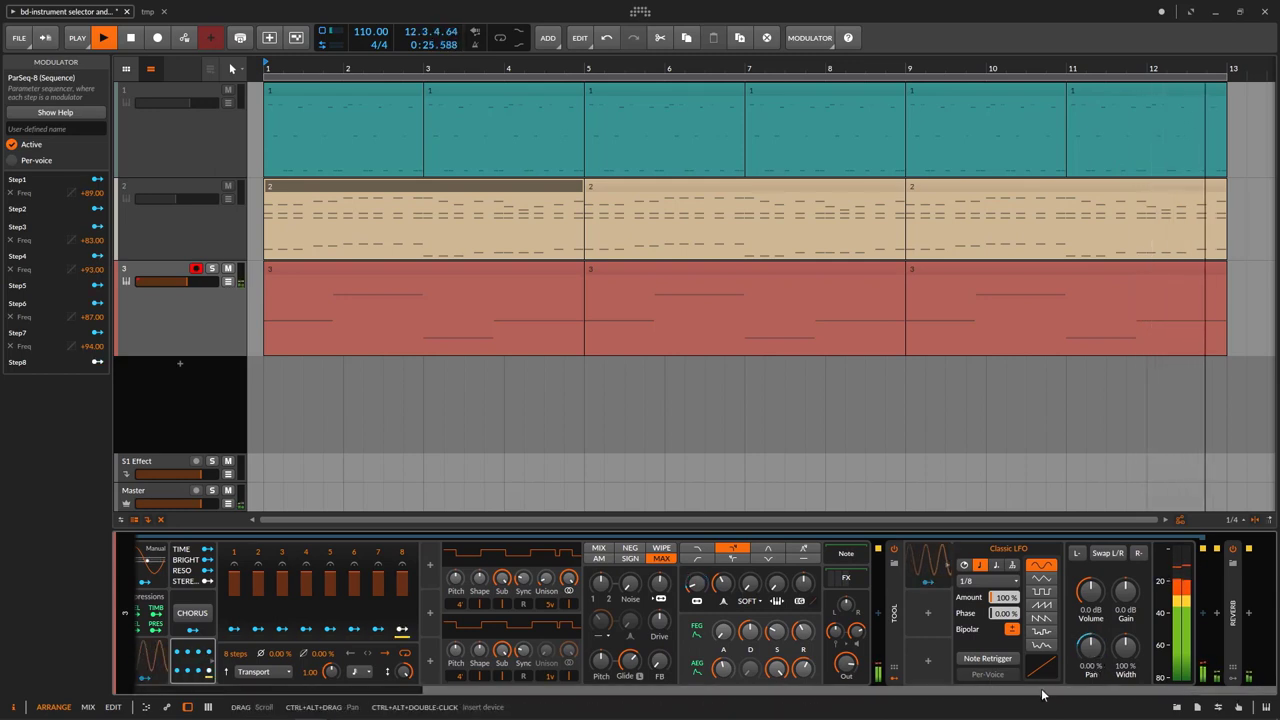
{"action": "left_click_drag", "start_coordinate": [1043, 694], "coordinate": [743, 694]}
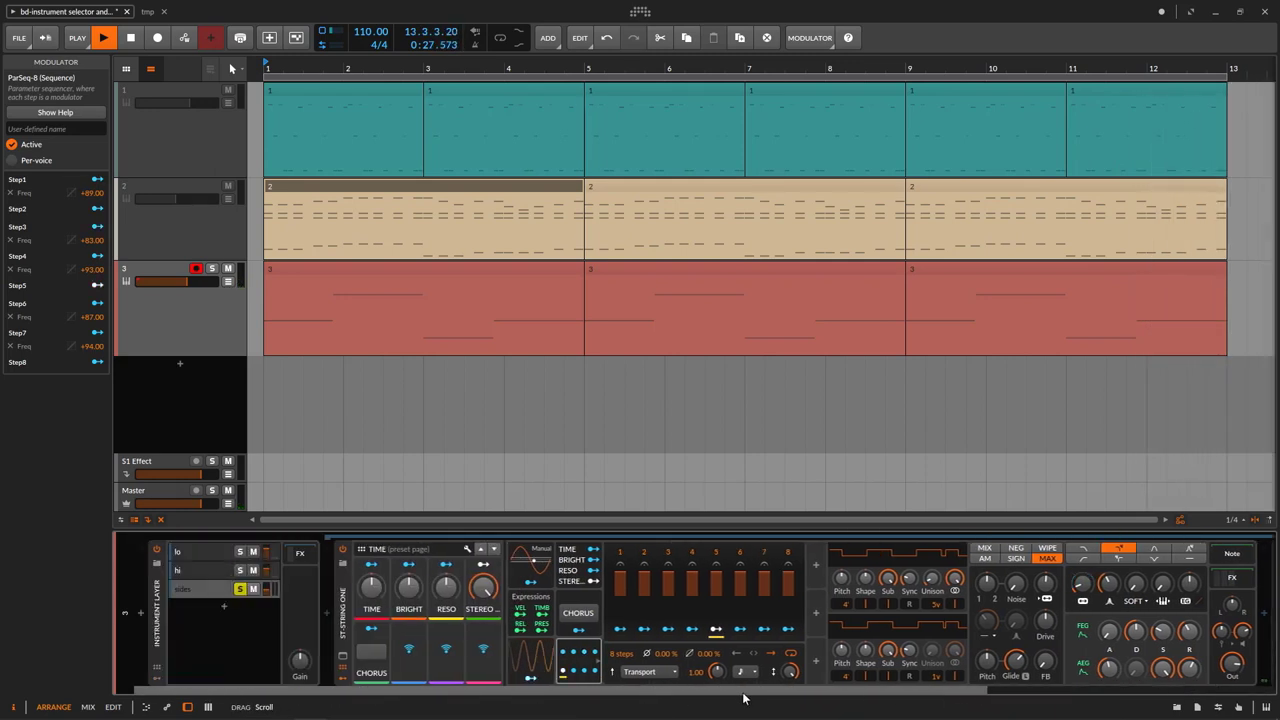
Step: Stop playback, turn on the arranger loop, and restart playback from the beginning
{"action": "key", "text": "space"}
{"action": "left_click", "coordinate": [499, 43]}
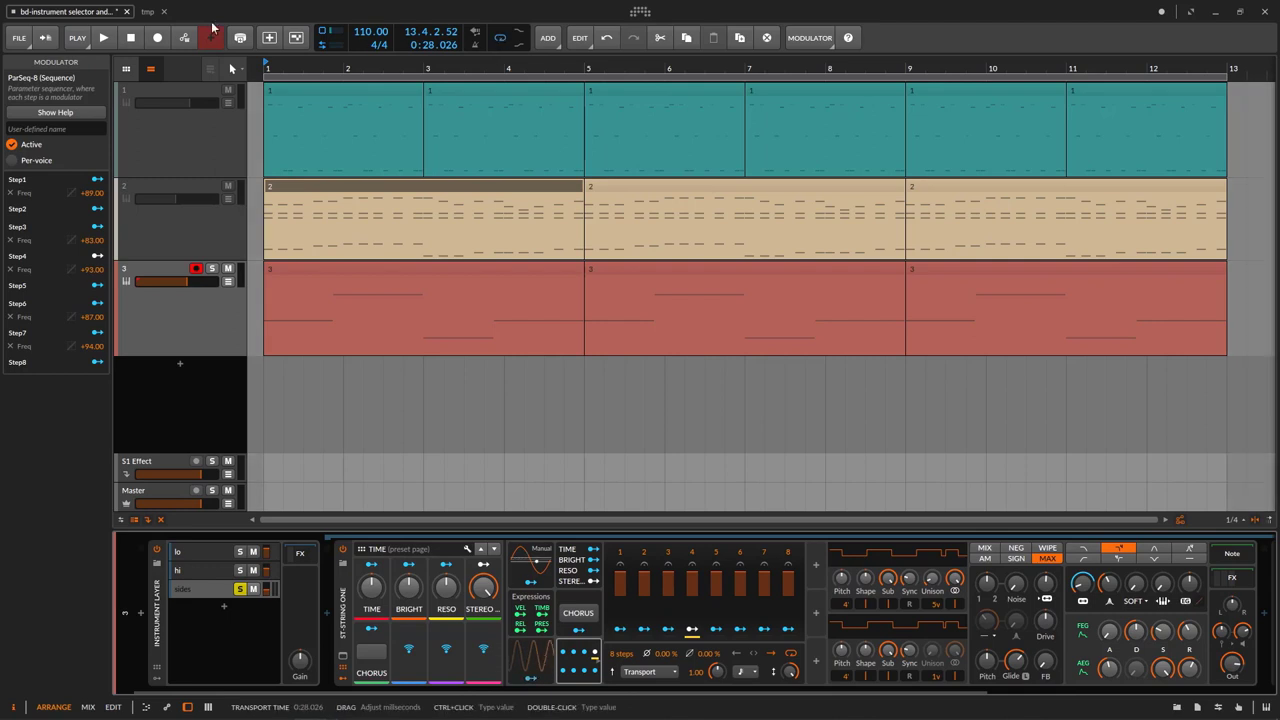
{"action": "left_click", "coordinate": [104, 38]}
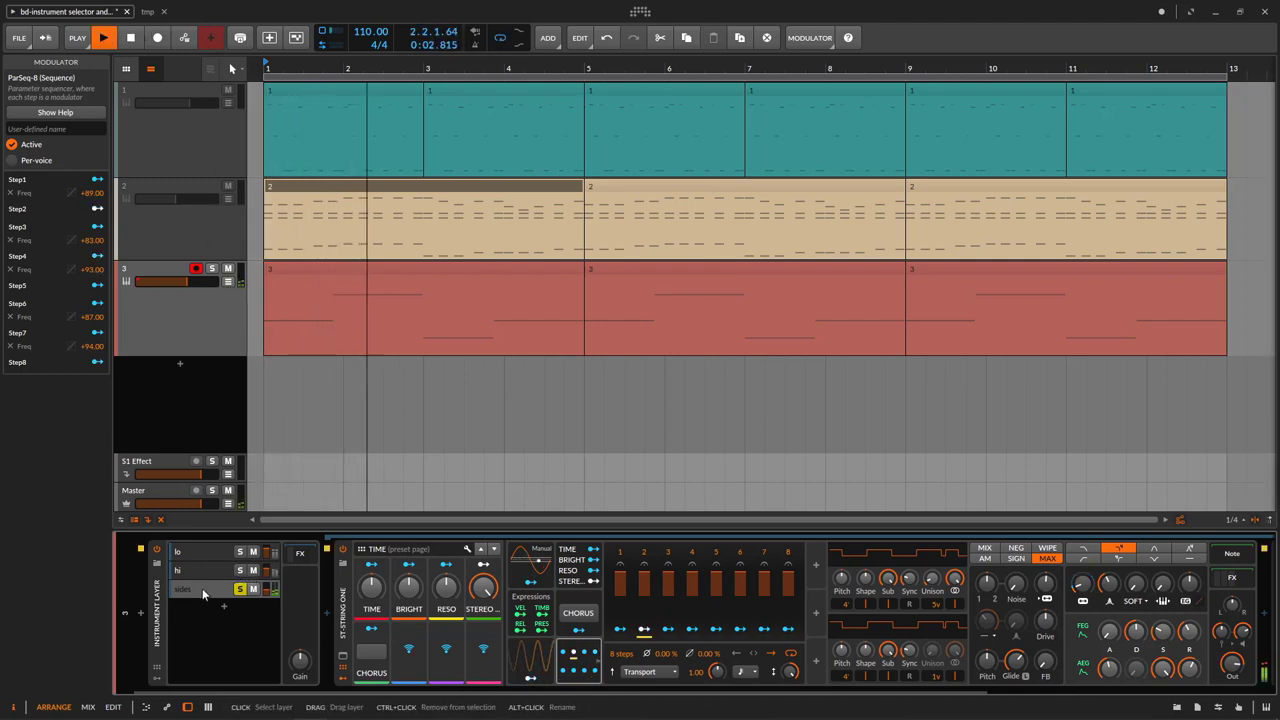
Step: Blend the hi and lo layers in with the soloed sides layer and set the sides volume to -16.4 dB
{"action": "left_click", "coordinate": [242, 571]}
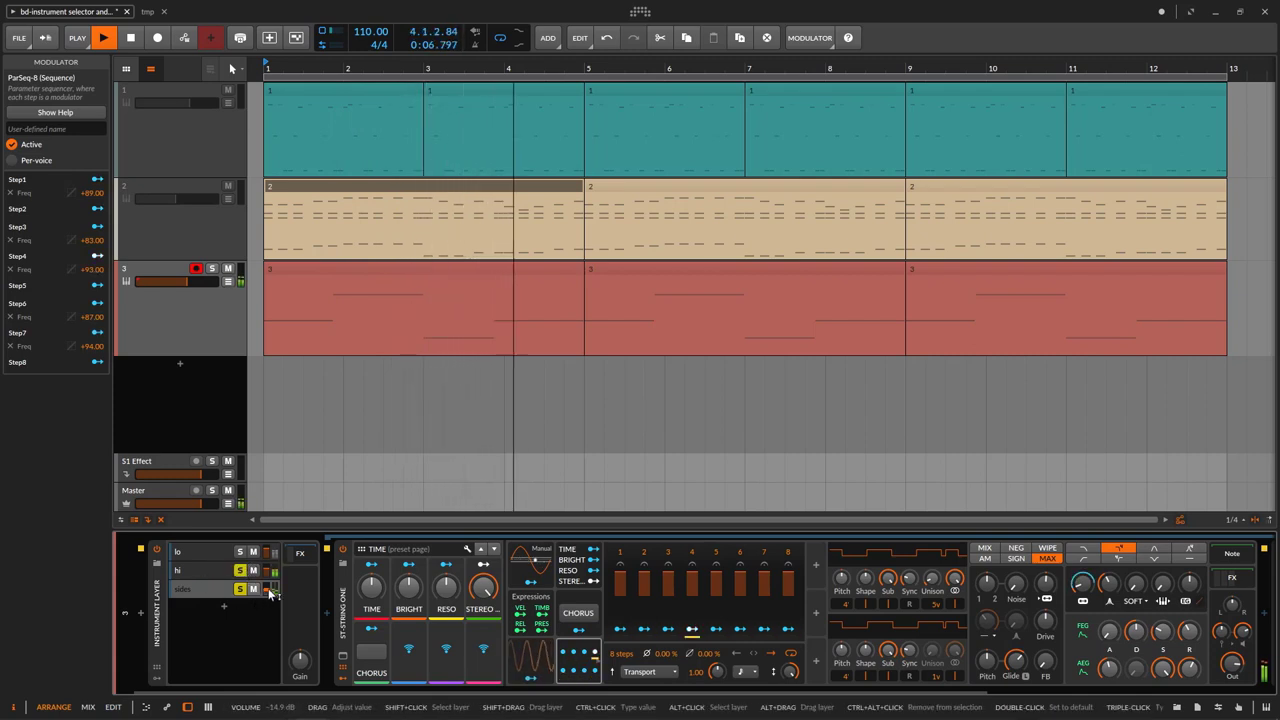
{"action": "left_click_drag", "start_coordinate": [268, 594], "coordinate": [268, 594]}
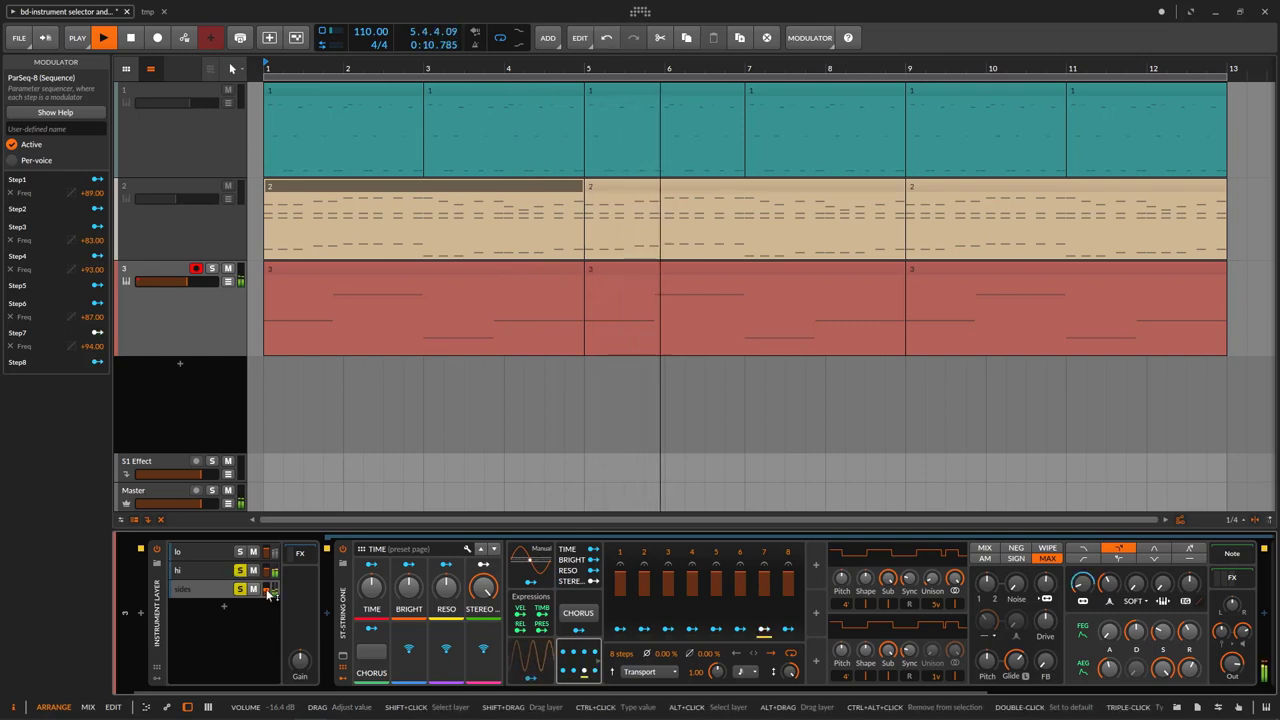
{"action": "left_click", "coordinate": [240, 553]}
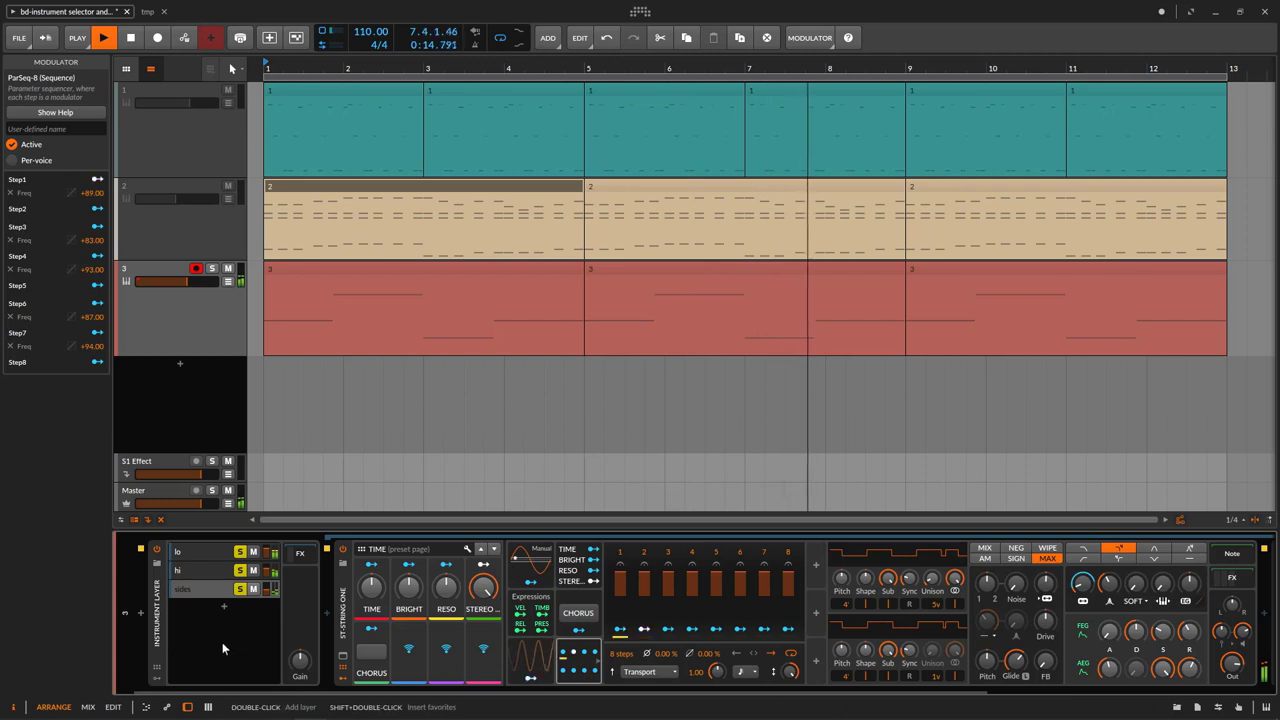
Step: Select track 3's Instrument Layer device, stop playback, and turn off solo on all three layers
{"action": "left_click", "coordinate": [152, 626]}
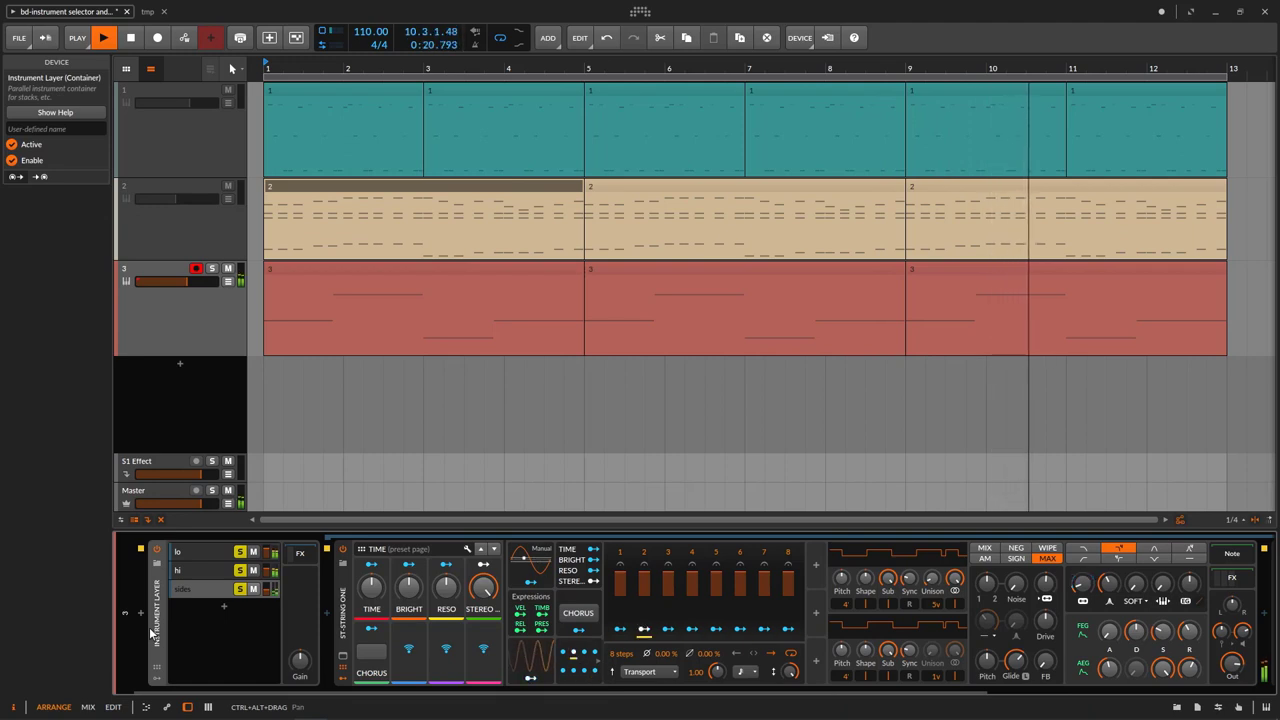
{"action": "key", "text": "space"}
{"action": "left_click", "coordinate": [239, 589]}
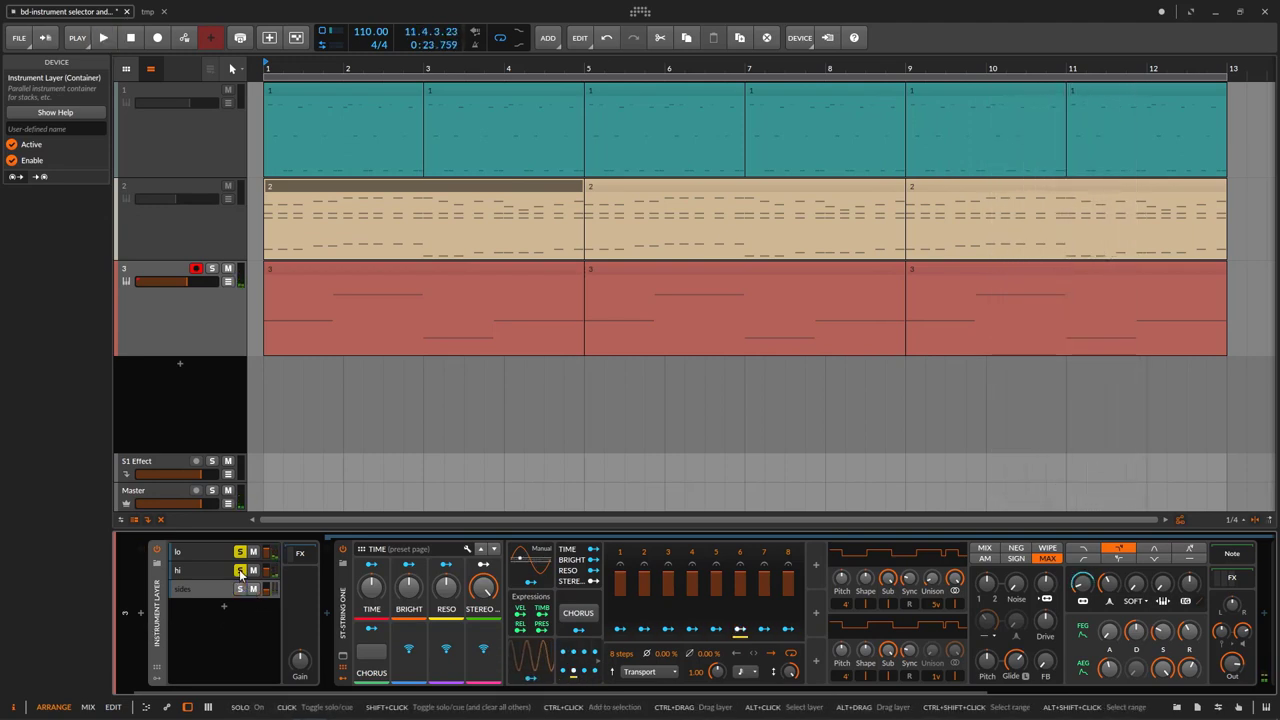
{"action": "left_click", "coordinate": [240, 553]}
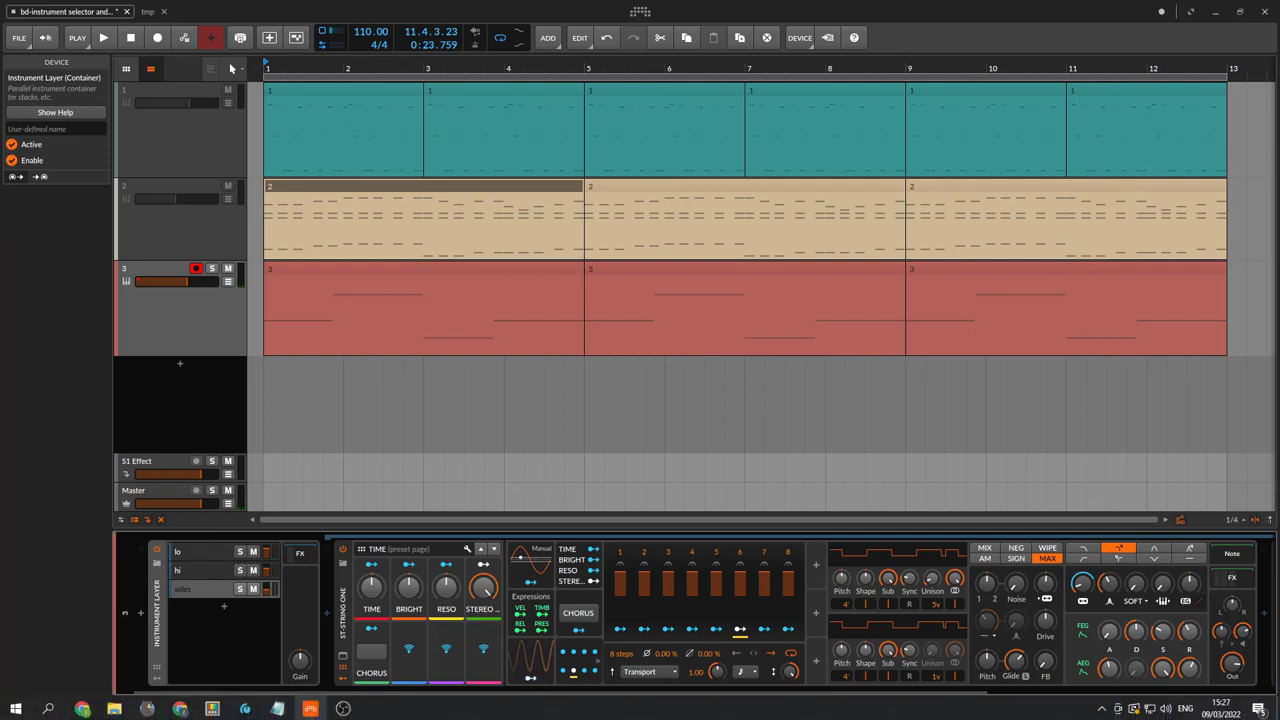
Step: Return to track 1 and go through the BS-T-100, BS-Axl Foley and BS-Poly acid layers of its Instrument Selector
{"action": "mouse_move", "coordinate": [310, 706]}
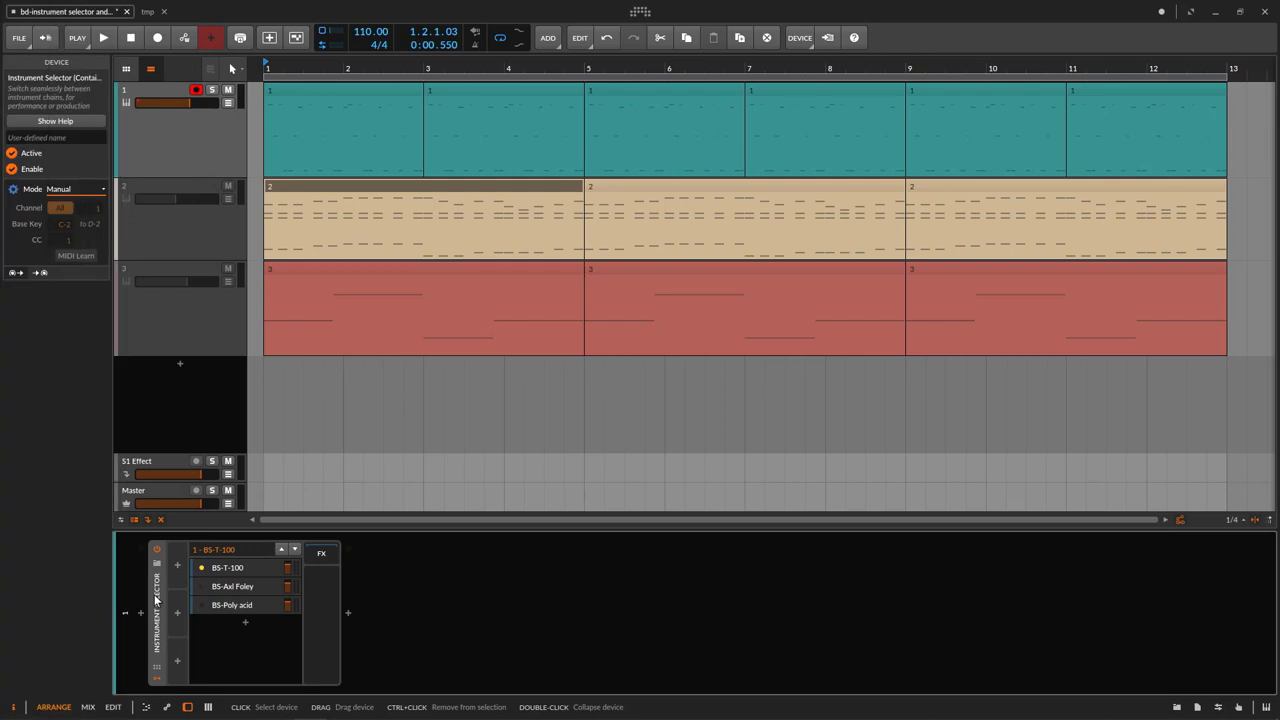
{"action": "left_click", "coordinate": [214, 244]}
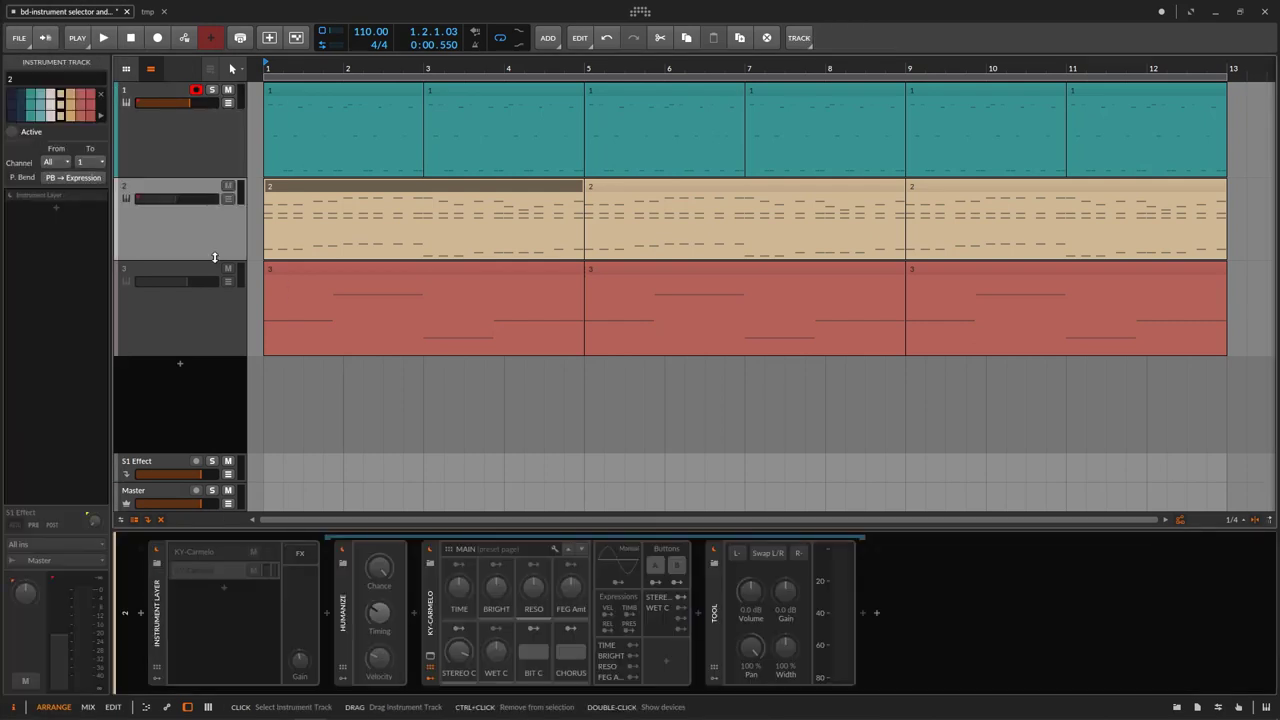
{"action": "left_click", "coordinate": [195, 147]}
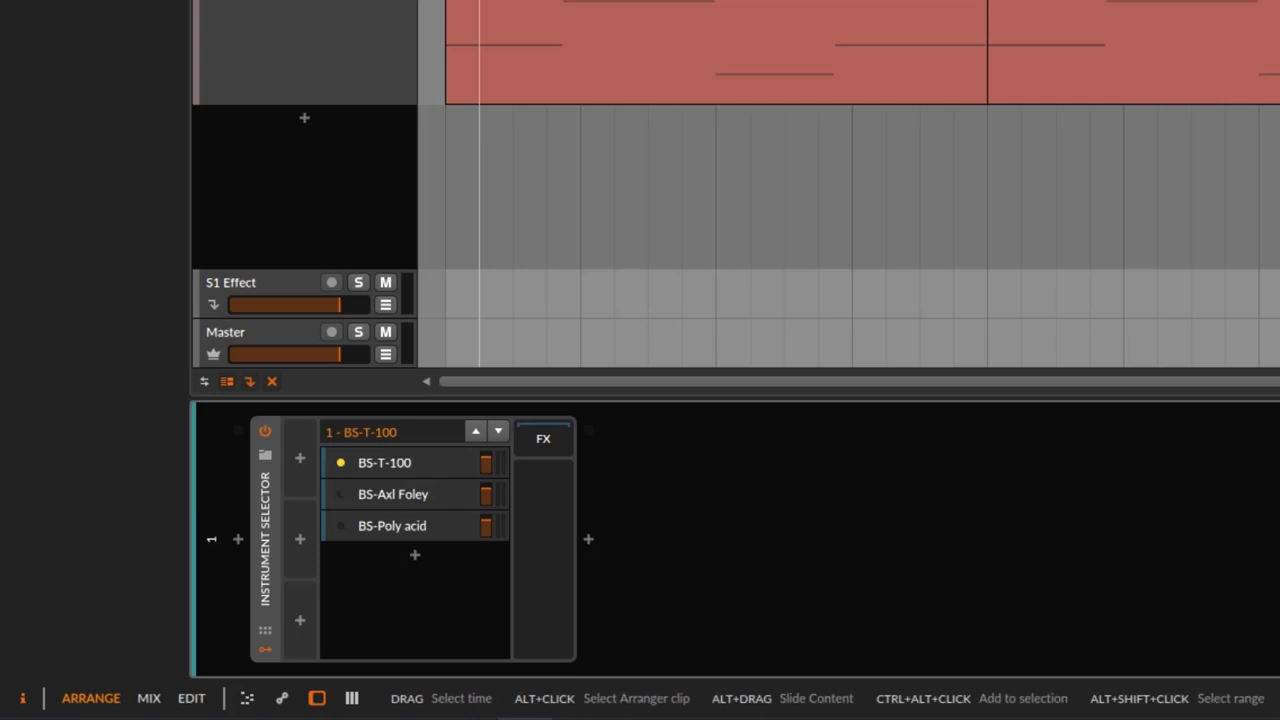
{"action": "left_click", "coordinate": [394, 460]}
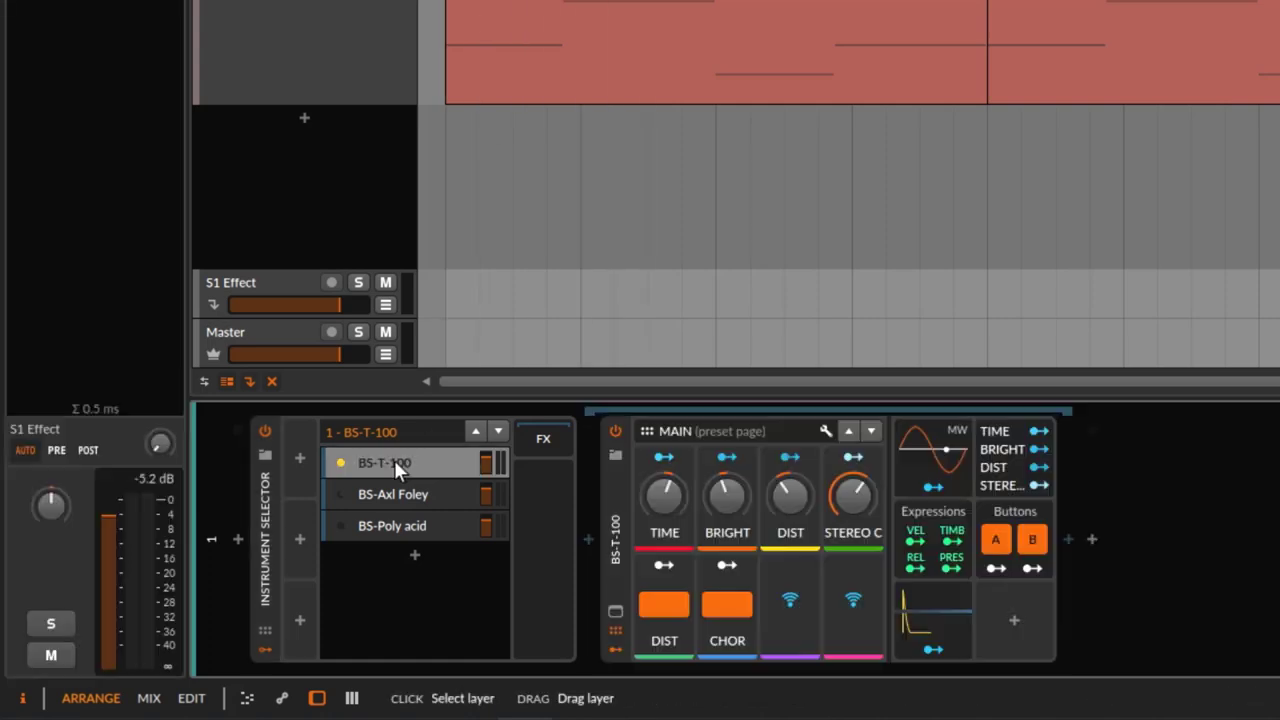
{"action": "left_click", "coordinate": [402, 492]}
{"action": "left_click", "coordinate": [402, 517]}
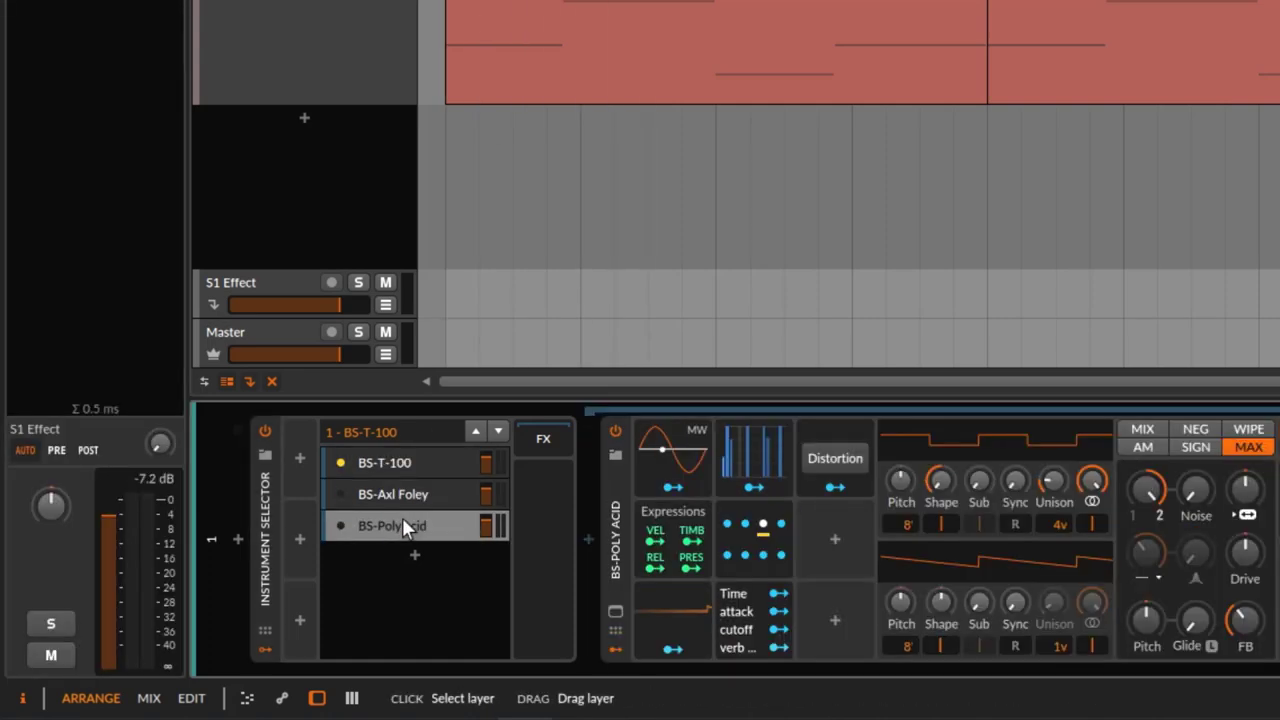
{"action": "left_click", "coordinate": [408, 460]}
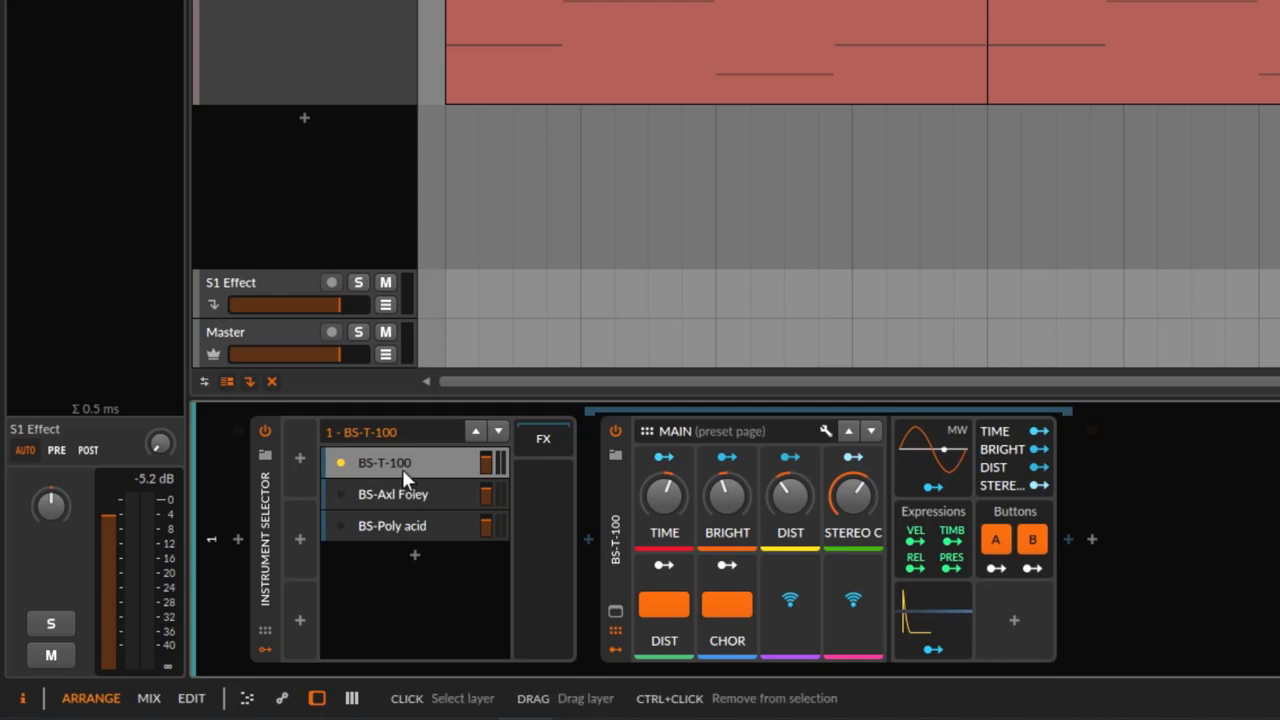
Step: Play track 1 with BS-T-100 and switch the Instrument Selector's active layer to BS-Axl Foley
{"action": "key", "text": "space"}
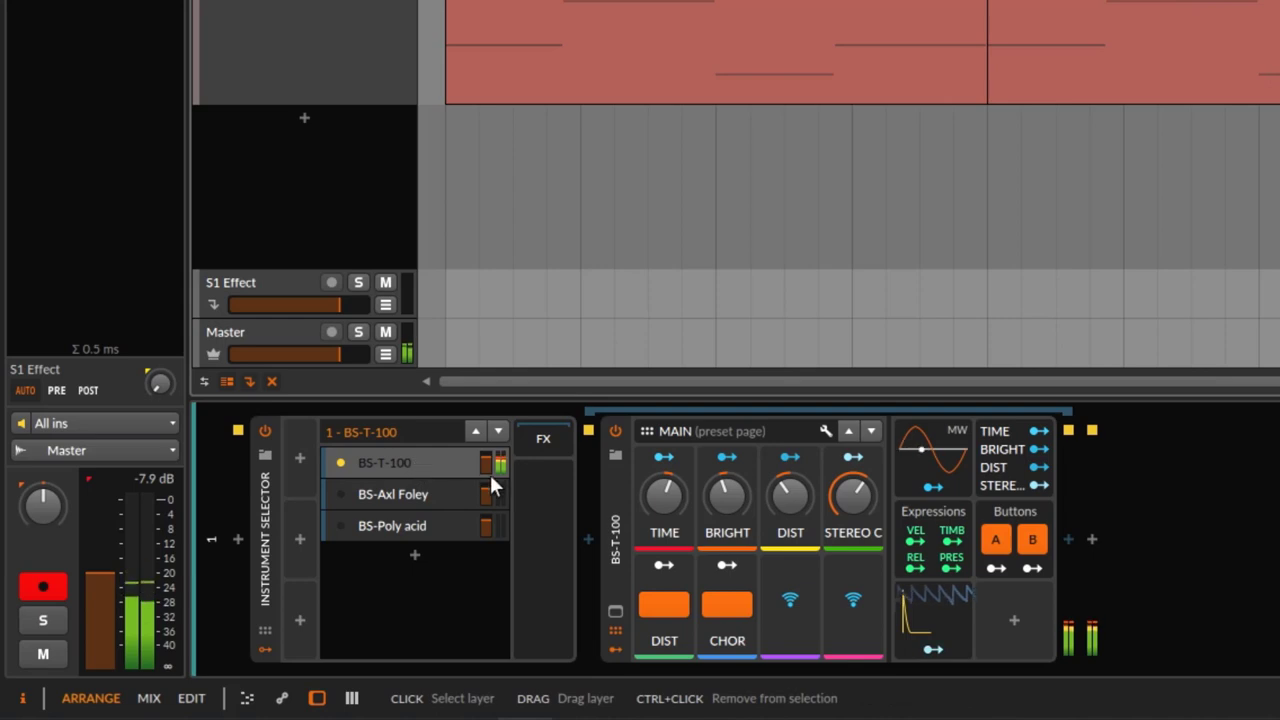
{"action": "left_click", "coordinate": [414, 495]}
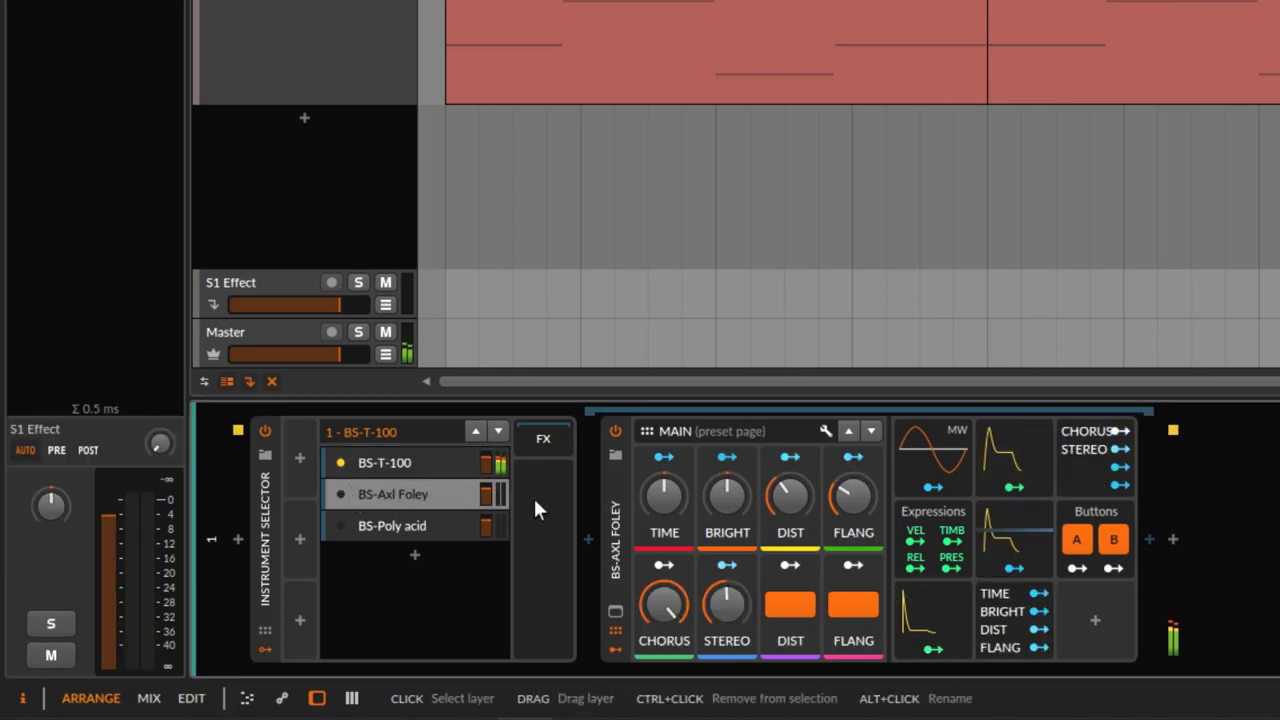
{"action": "left_click", "coordinate": [341, 494]}
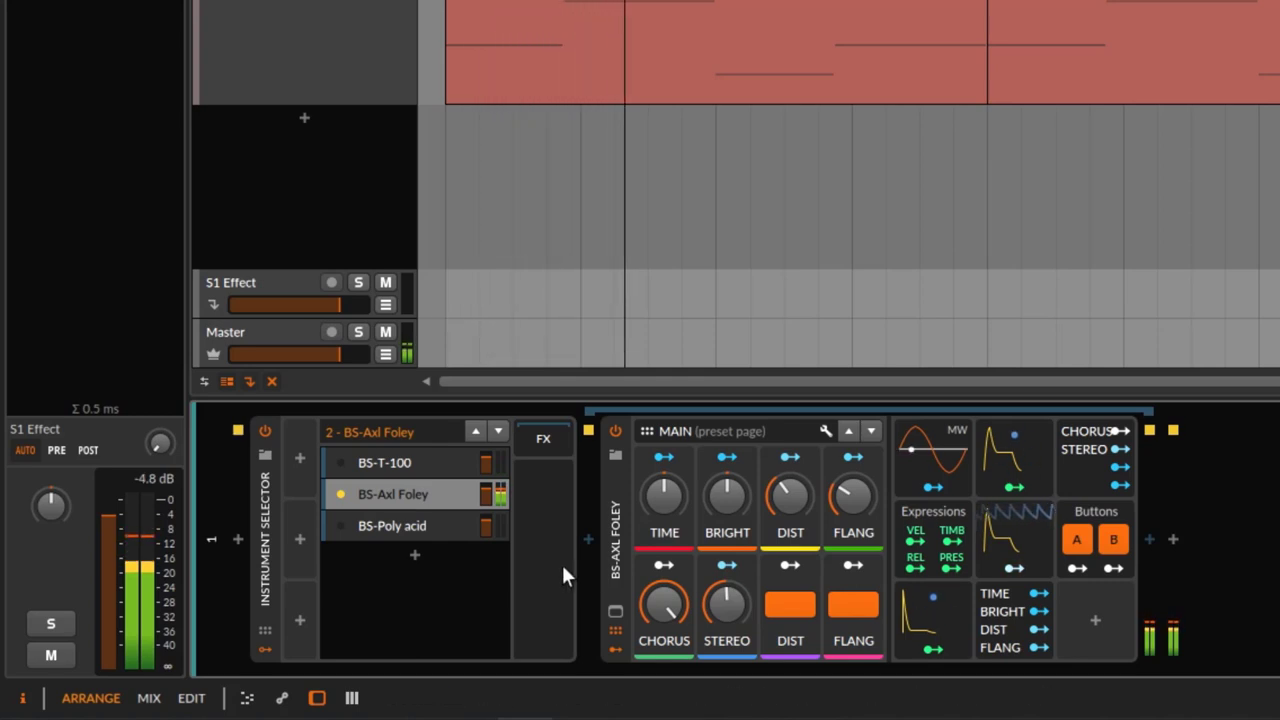
Step: Switch the Instrument Selector's active layer to BS-Poly acid during playback and select that layer
{"action": "left_click", "coordinate": [340, 461]}
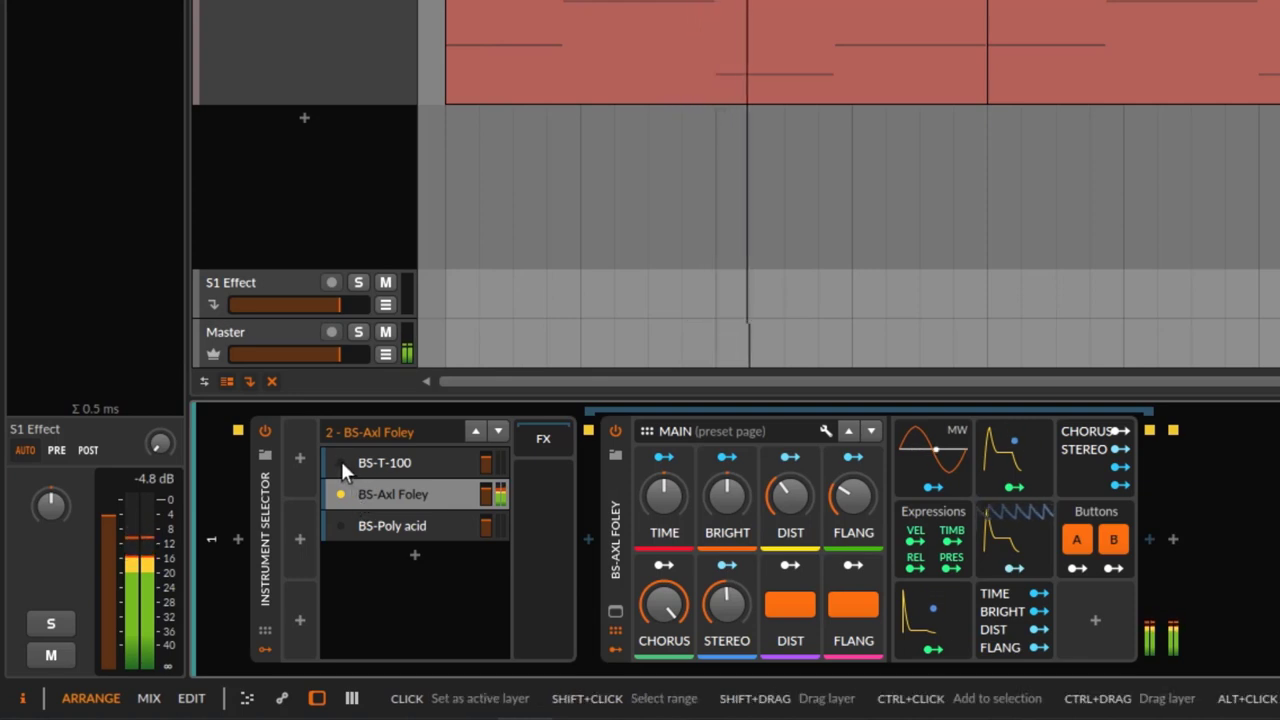
{"action": "left_click", "coordinate": [338, 491]}
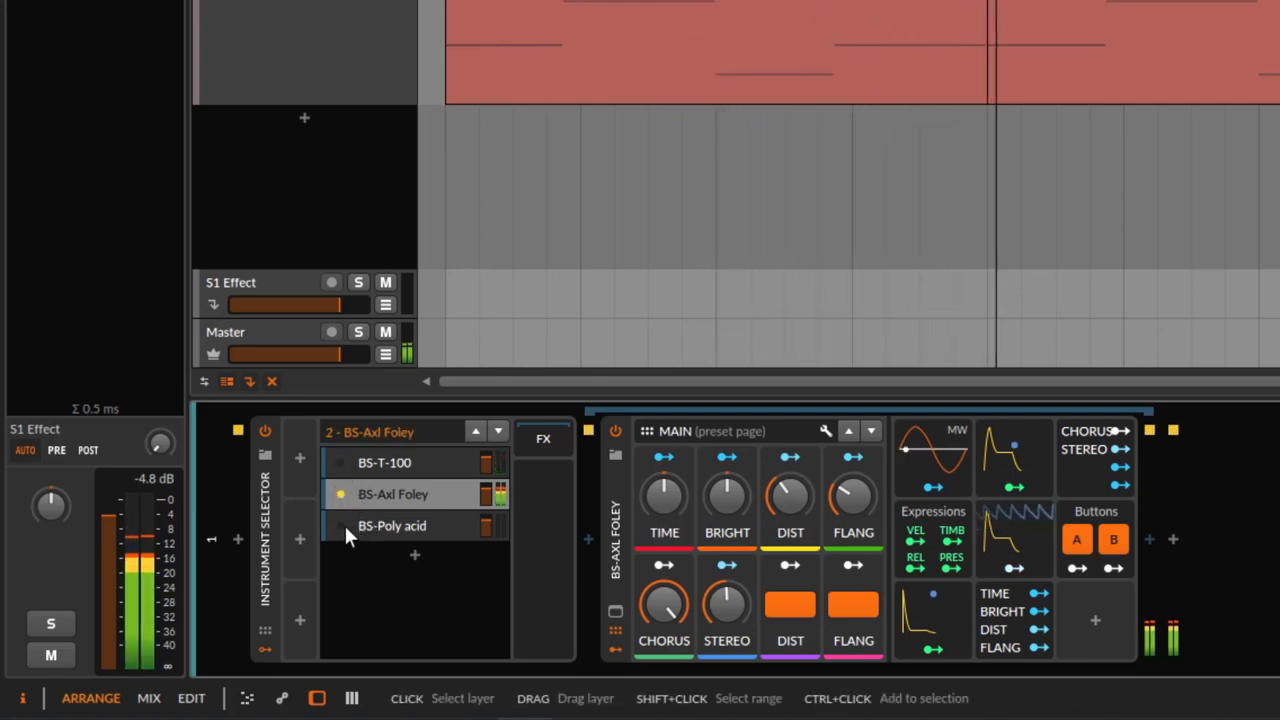
{"action": "left_click", "coordinate": [342, 524]}
{"action": "left_click", "coordinate": [362, 521]}
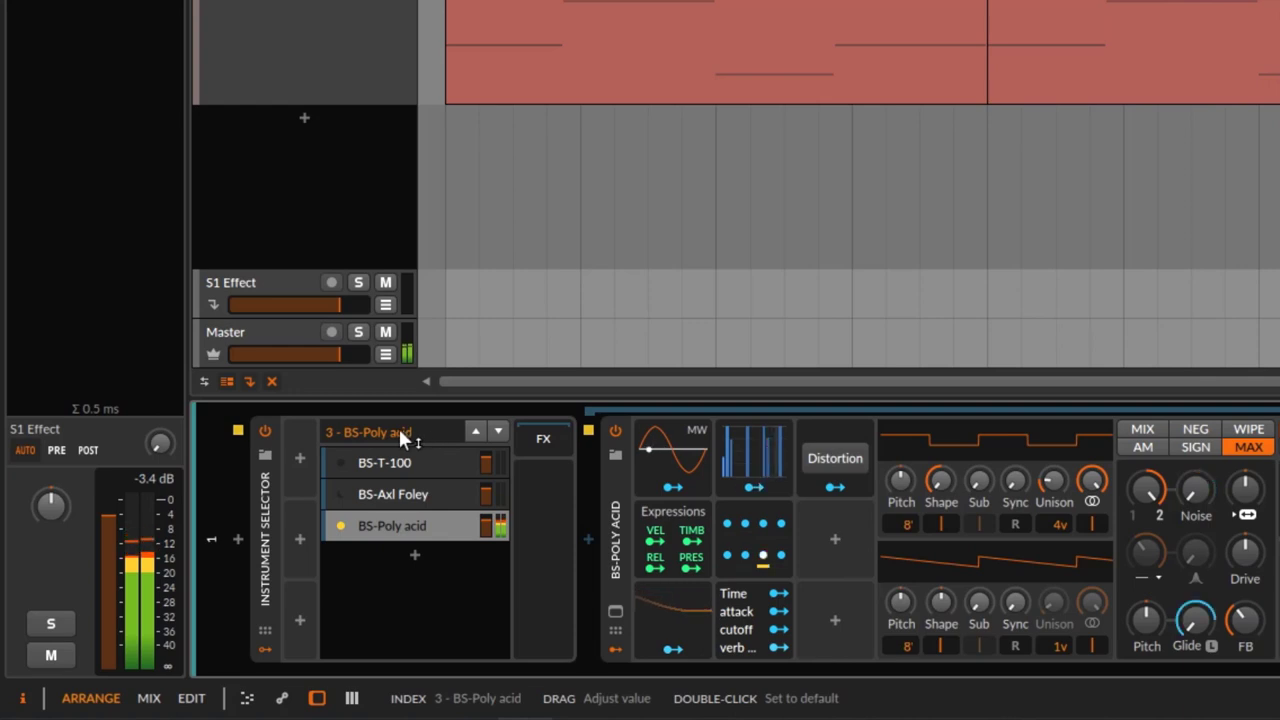
Step: Step through the Instrument Selector's layer index during playback, cycling the three layers and ending on BS-T-100
{"action": "mouse_move", "coordinate": [400, 432]}
{"action": "left_mouse_down"}
{"action": "mouse_move", "coordinate": [400, 470]}
{"action": "mouse_move", "coordinate": [400, 432]}
{"action": "mouse_move", "coordinate": [400, 470]}
{"action": "mouse_move", "coordinate": [400, 452]}
{"action": "left_mouse_up"}
{"action": "left_click", "coordinate": [477, 431]}
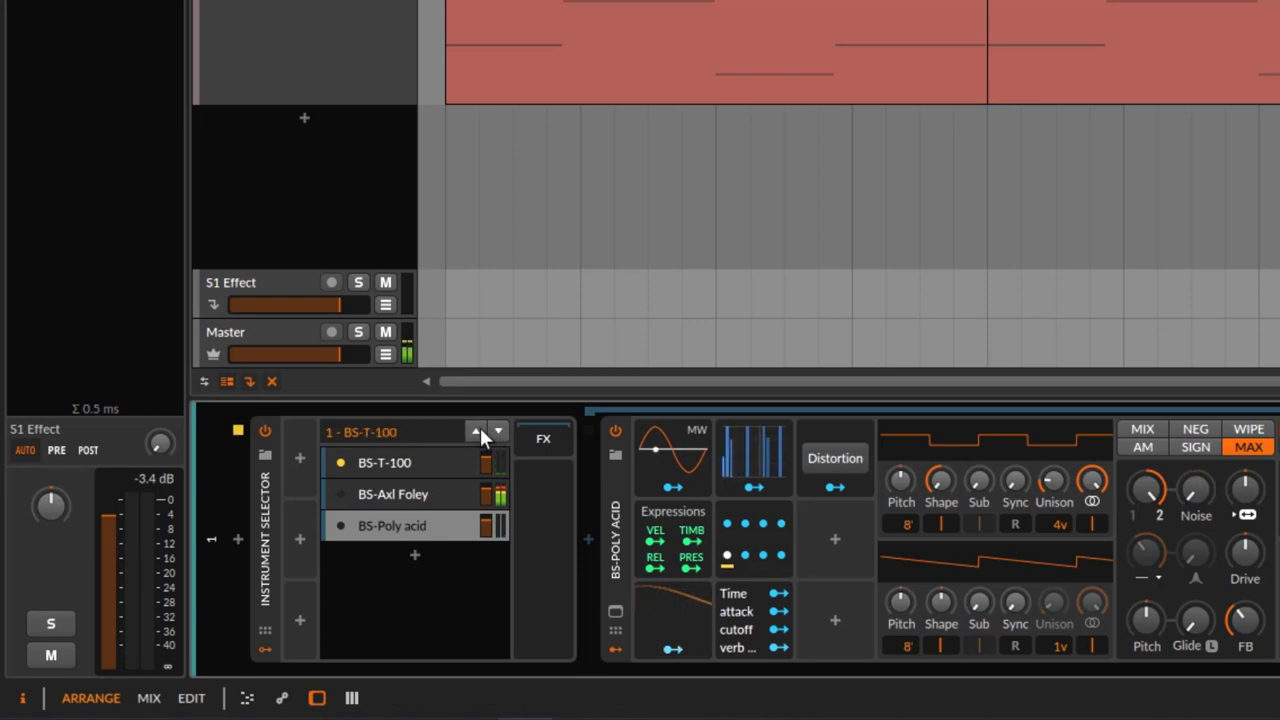
{"action": "left_click", "coordinate": [497, 432]}
{"action": "left_click", "coordinate": [497, 432]}
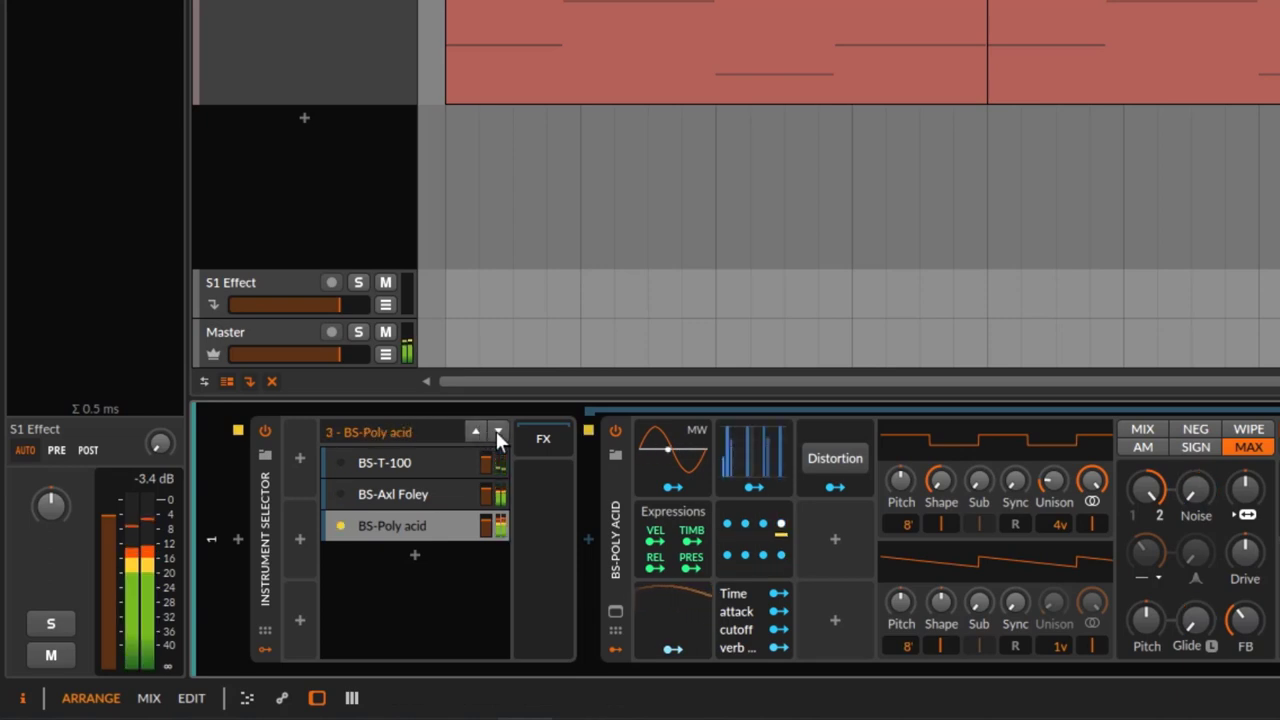
{"action": "left_click", "coordinate": [497, 433]}
{"action": "left_click", "coordinate": [497, 433]}
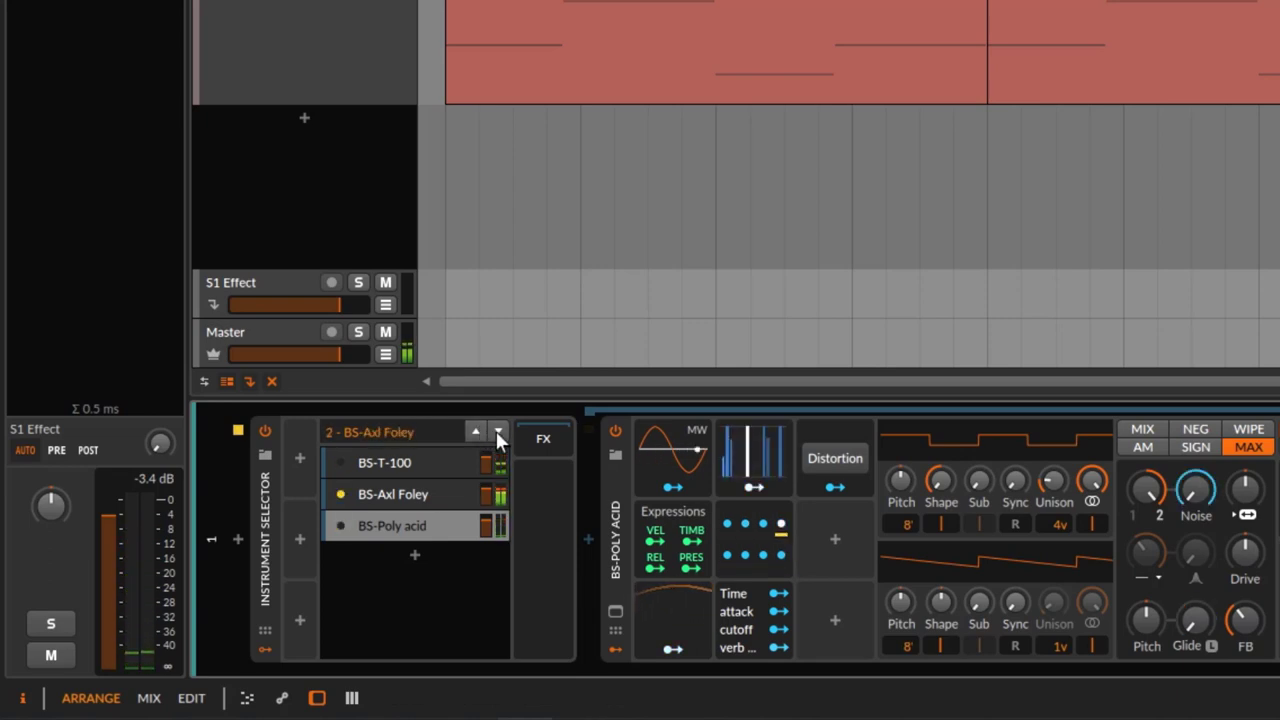
{"action": "left_click", "coordinate": [497, 433]}
{"action": "left_click", "coordinate": [497, 433]}
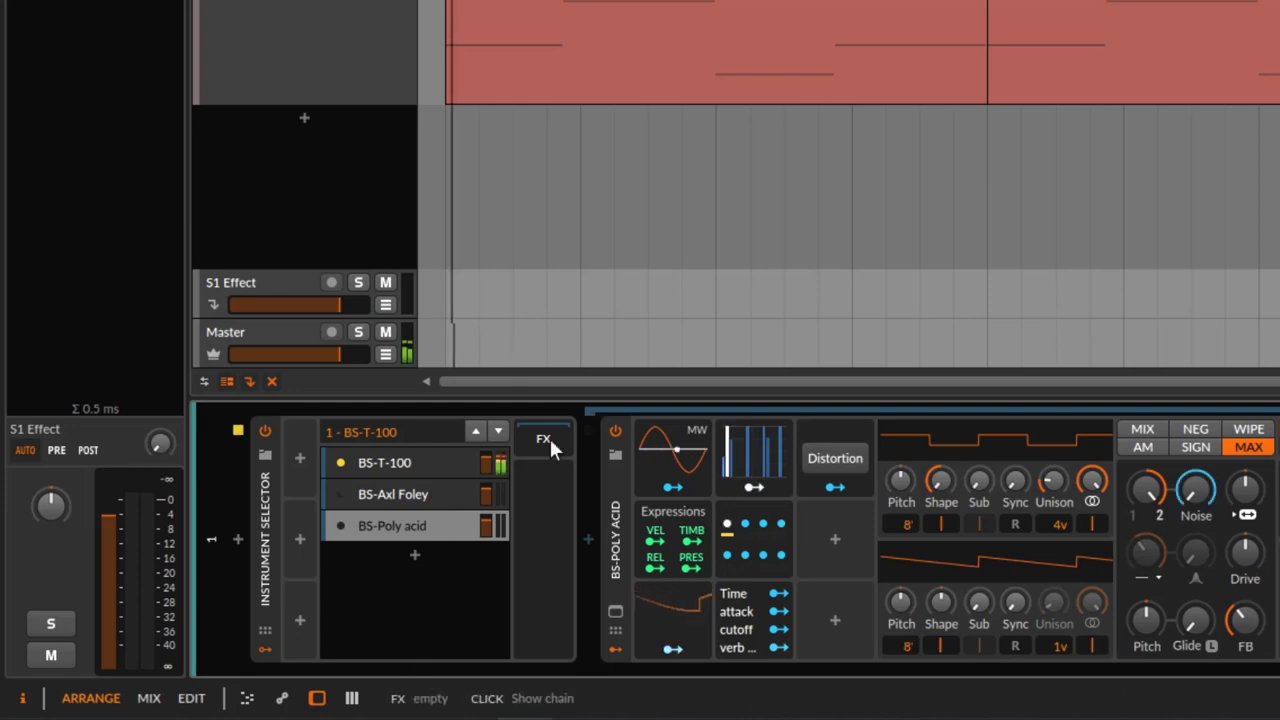
Step: Try BS-Axl Foley as the active layer, return to BS-T-100, play it and select its layer
{"action": "left_click", "coordinate": [431, 457]}
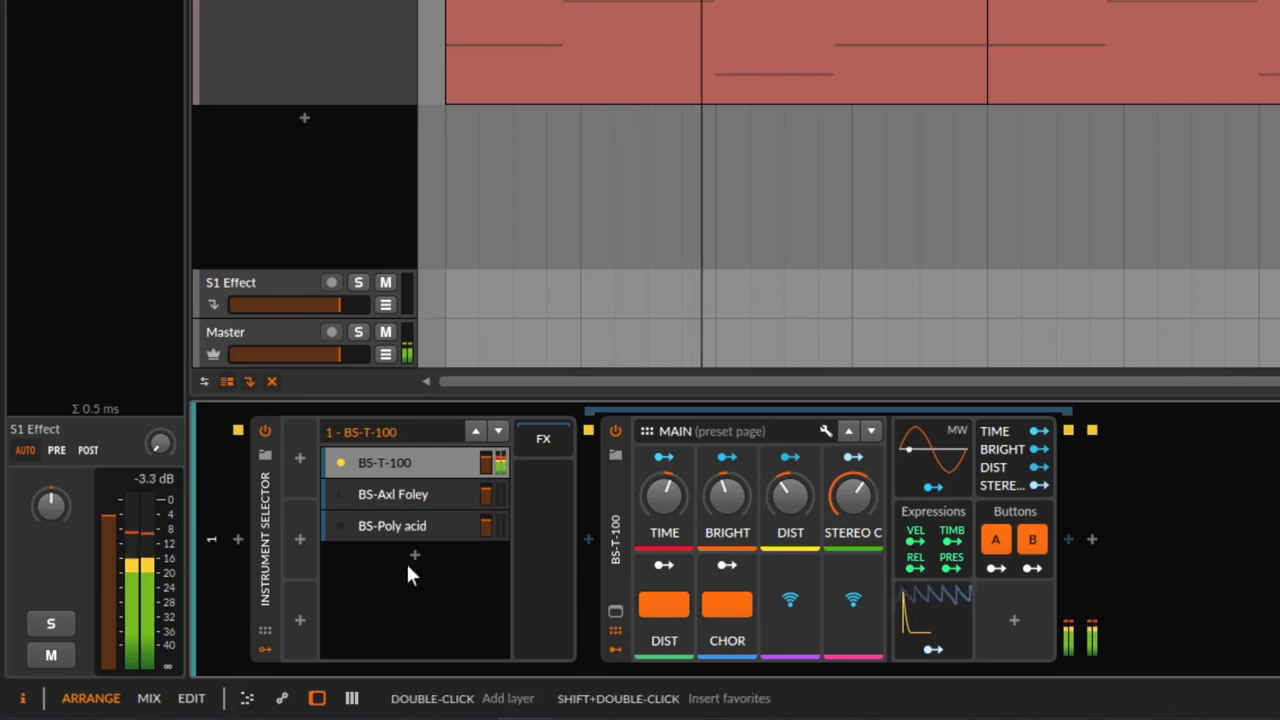
{"action": "left_click", "coordinate": [329, 495]}
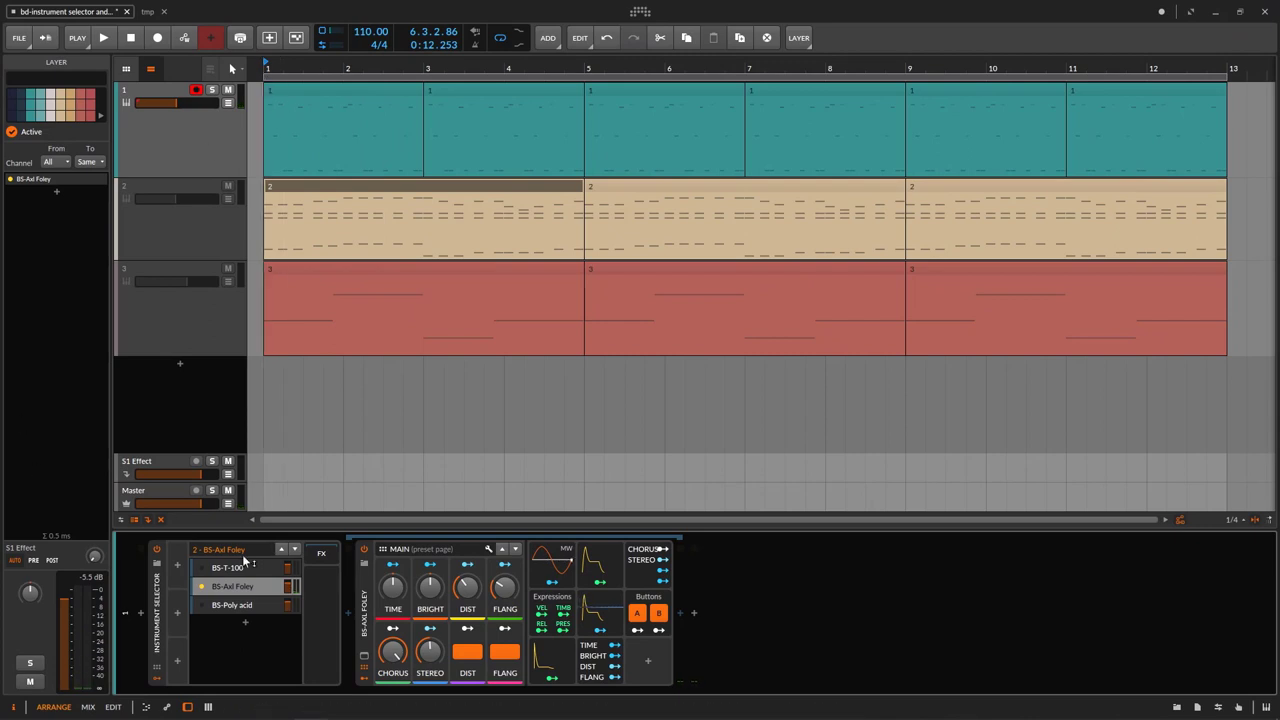
{"action": "left_click", "coordinate": [201, 567]}
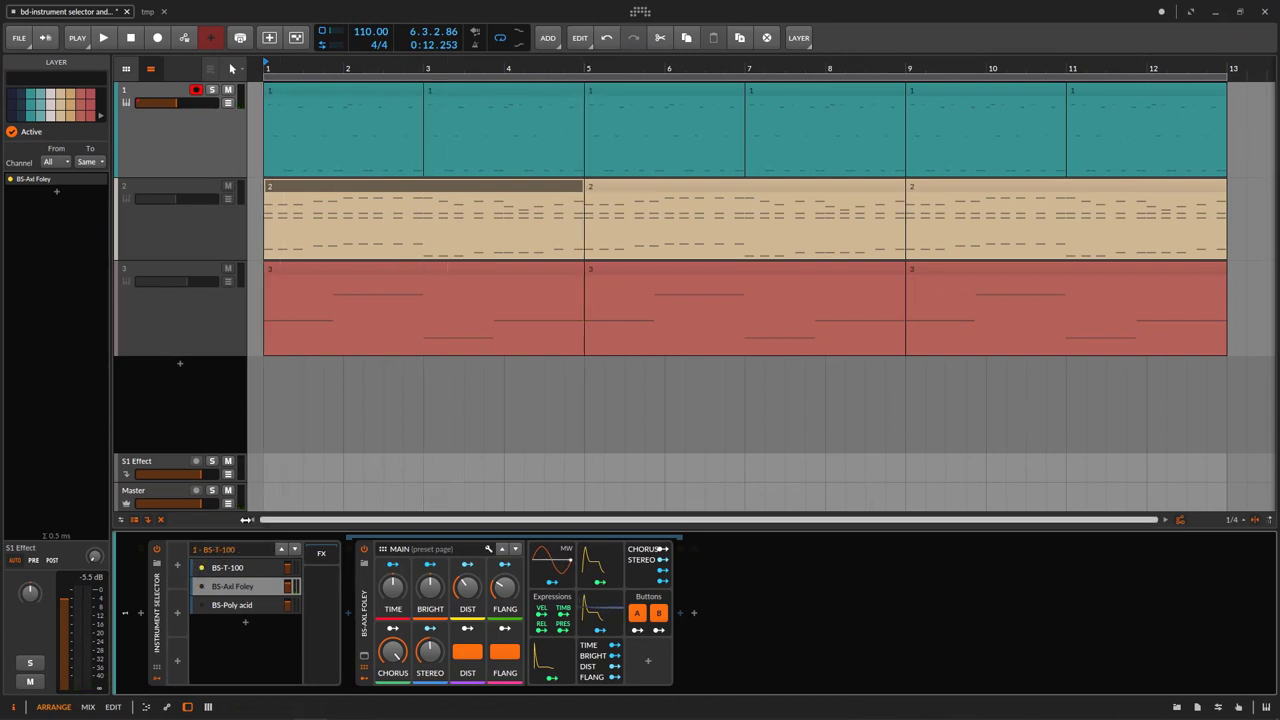
{"action": "key", "text": "space"}
{"action": "left_click", "coordinate": [230, 568]}
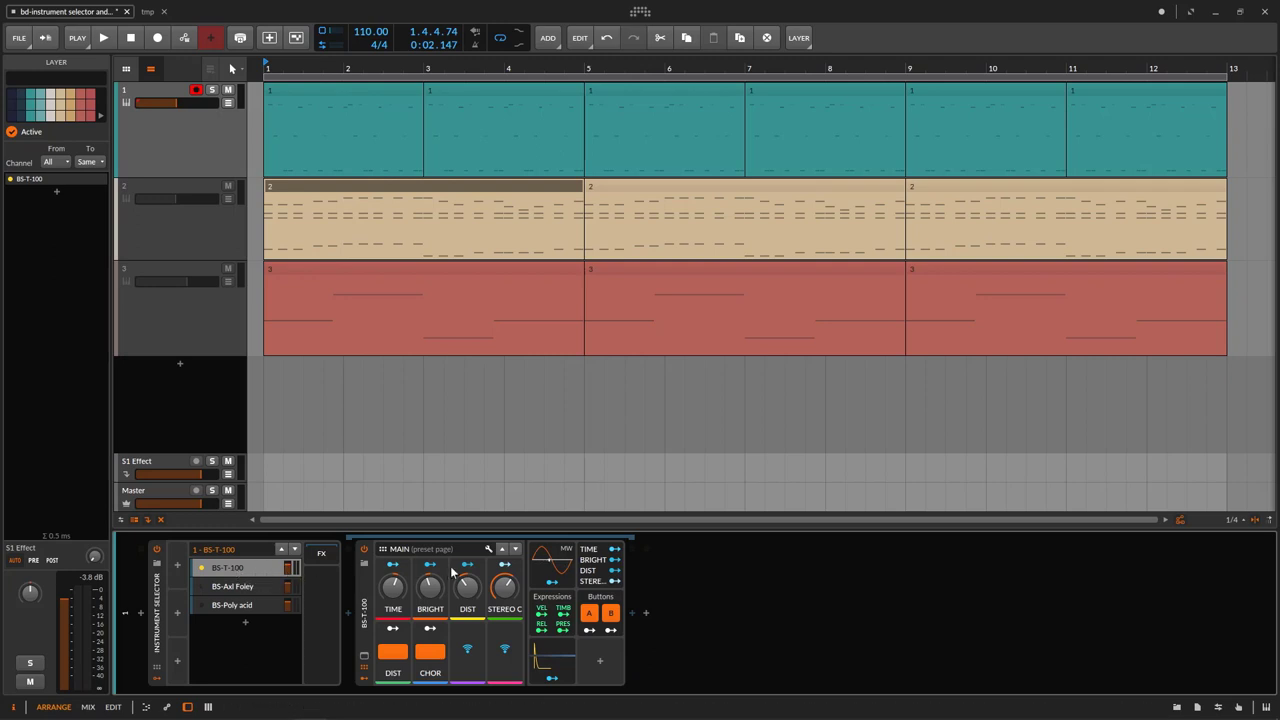
Step: Expand the BS-T-100 synth to view its full controls and collapse it again
{"action": "double_click", "coordinate": [393, 651]}
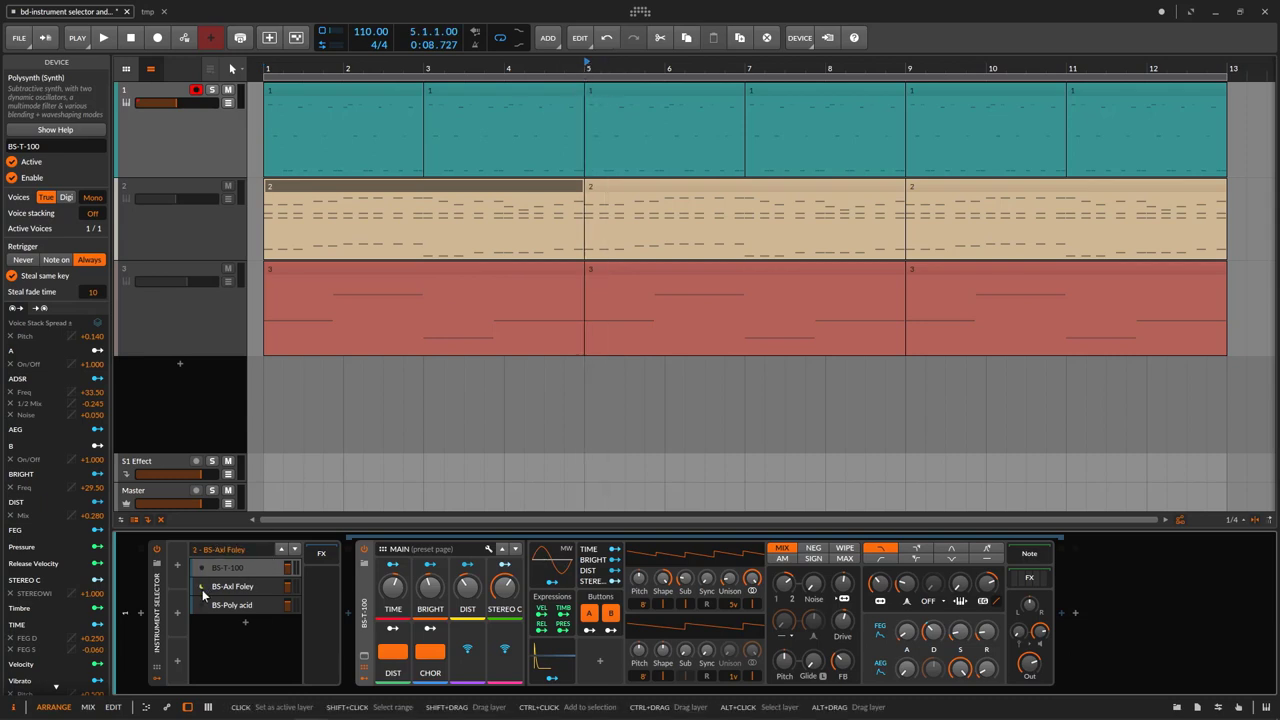
{"action": "left_click", "coordinate": [366, 594]}
{"action": "key", "text": "space"}
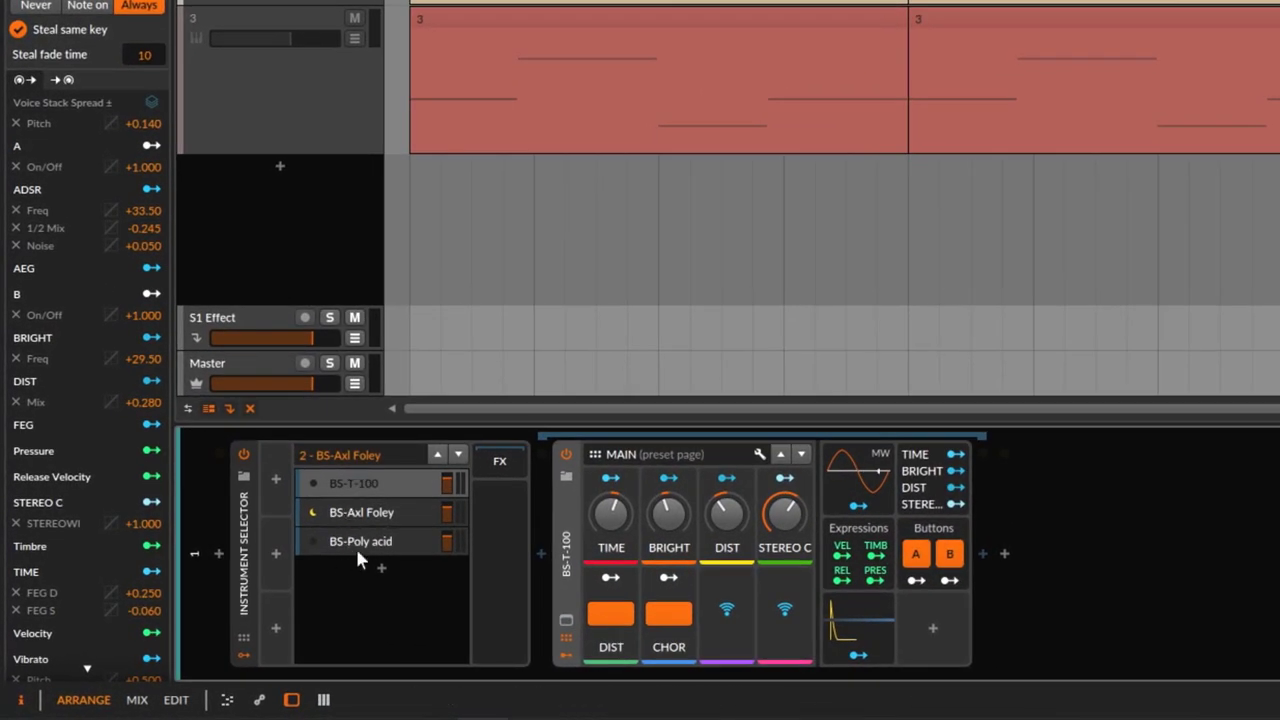
{"action": "left_click", "coordinate": [277, 483]}
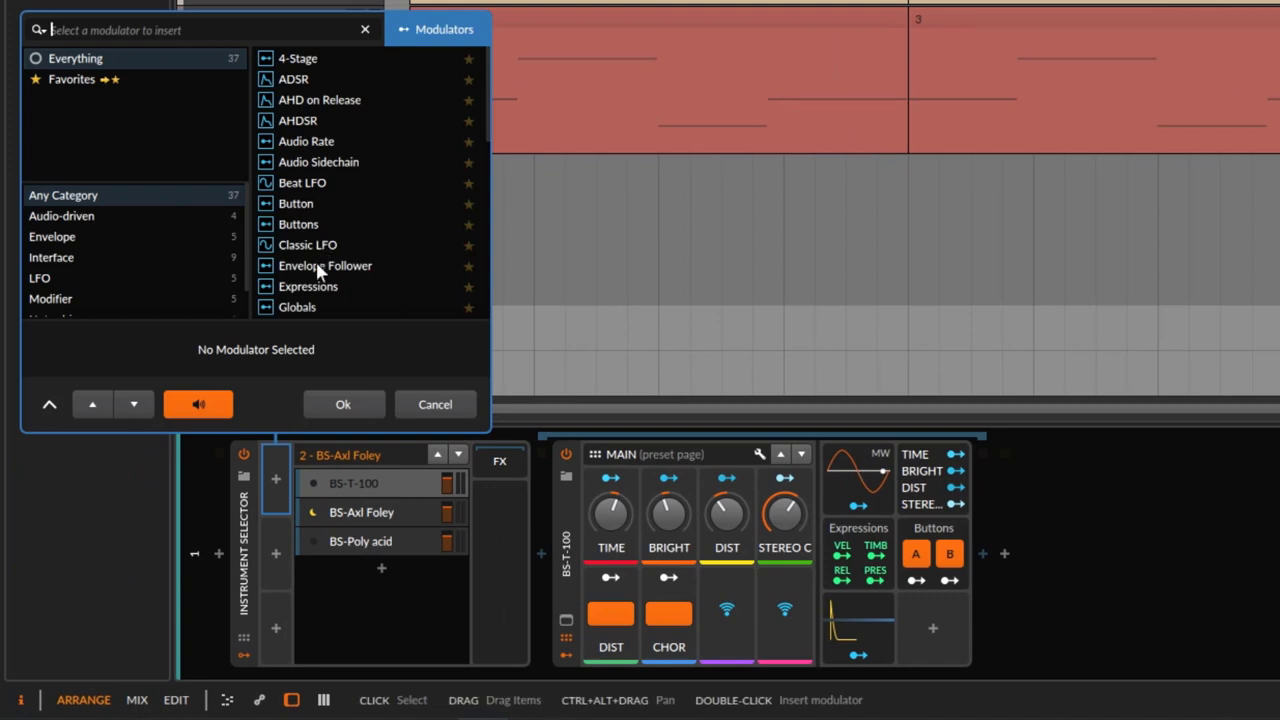
{"action": "type", "text": "lfo"}
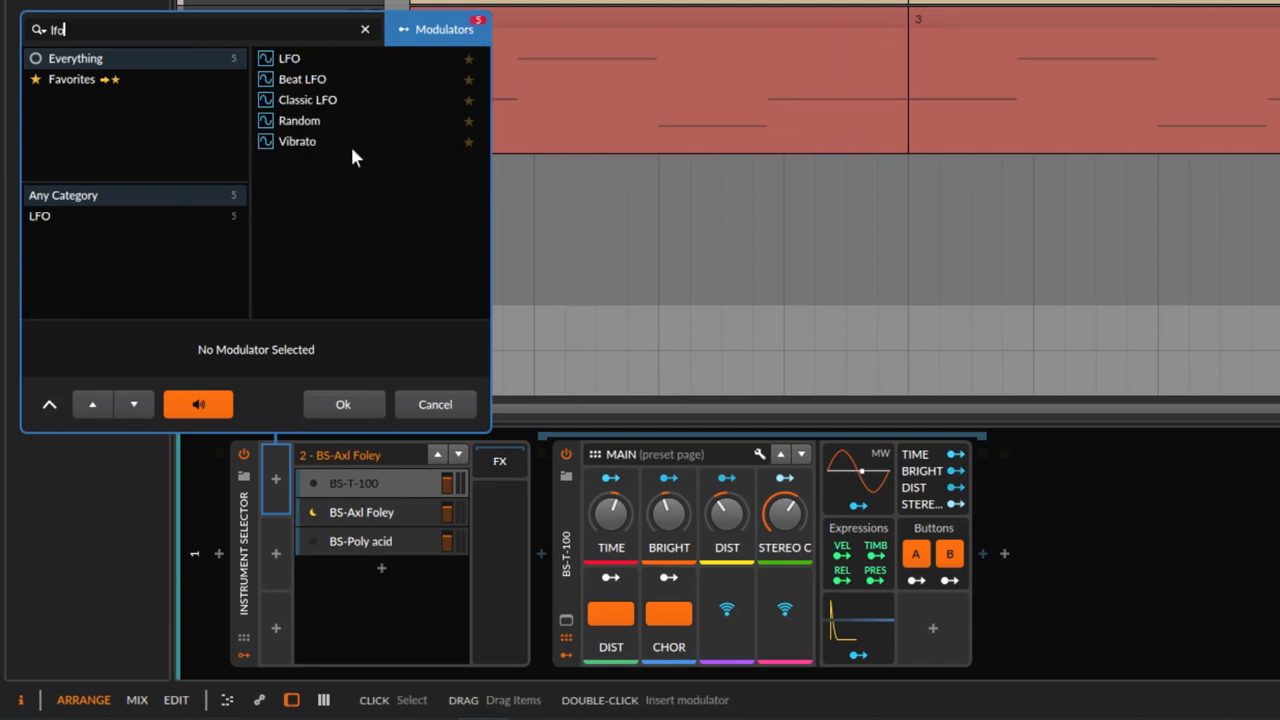
{"action": "key", "text": "Down"}
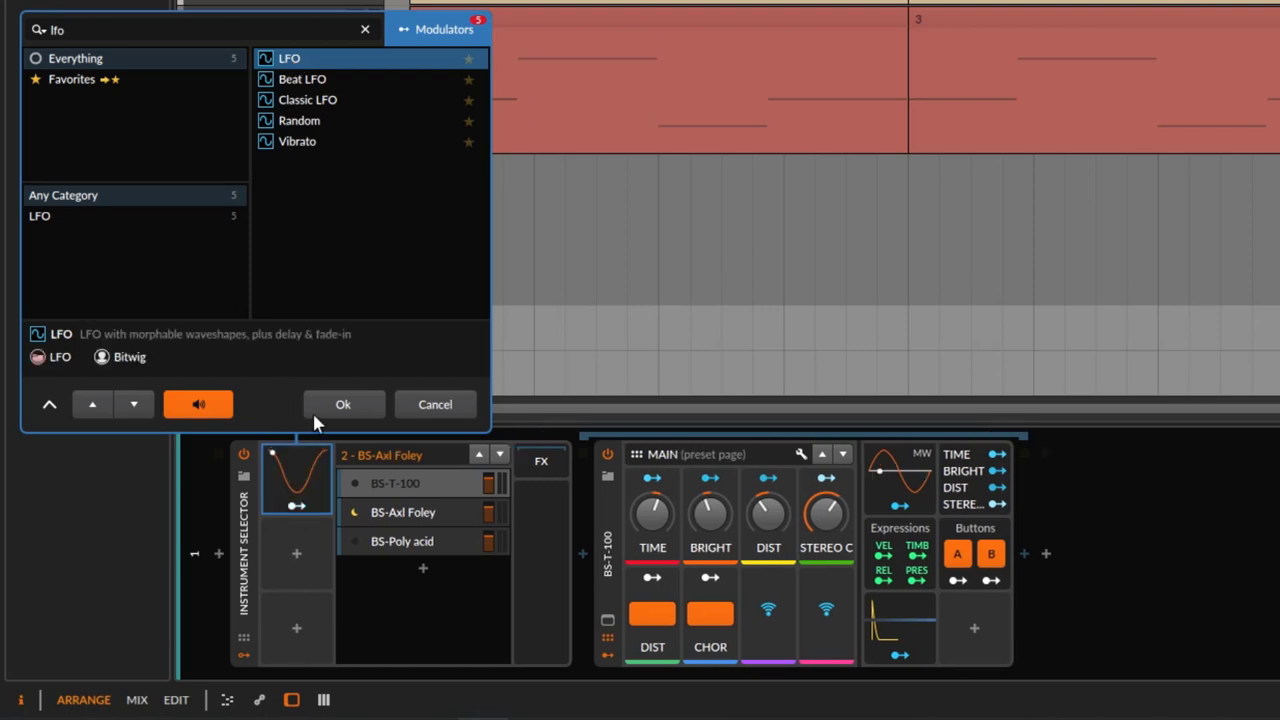
{"action": "left_click", "coordinate": [360, 414]}
{"action": "left_click", "coordinate": [304, 452]}
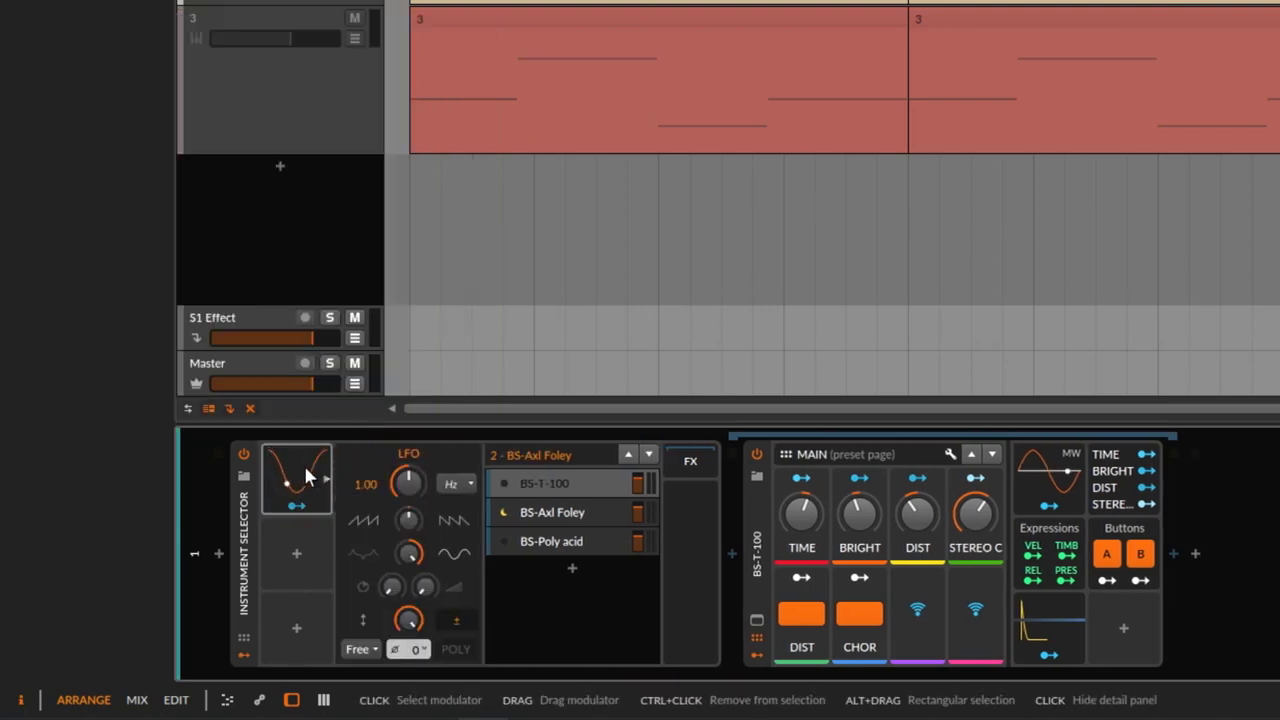
{"action": "left_click", "coordinate": [299, 472]}
{"action": "left_click", "coordinate": [299, 472]}
{"action": "key", "text": "Delete"}
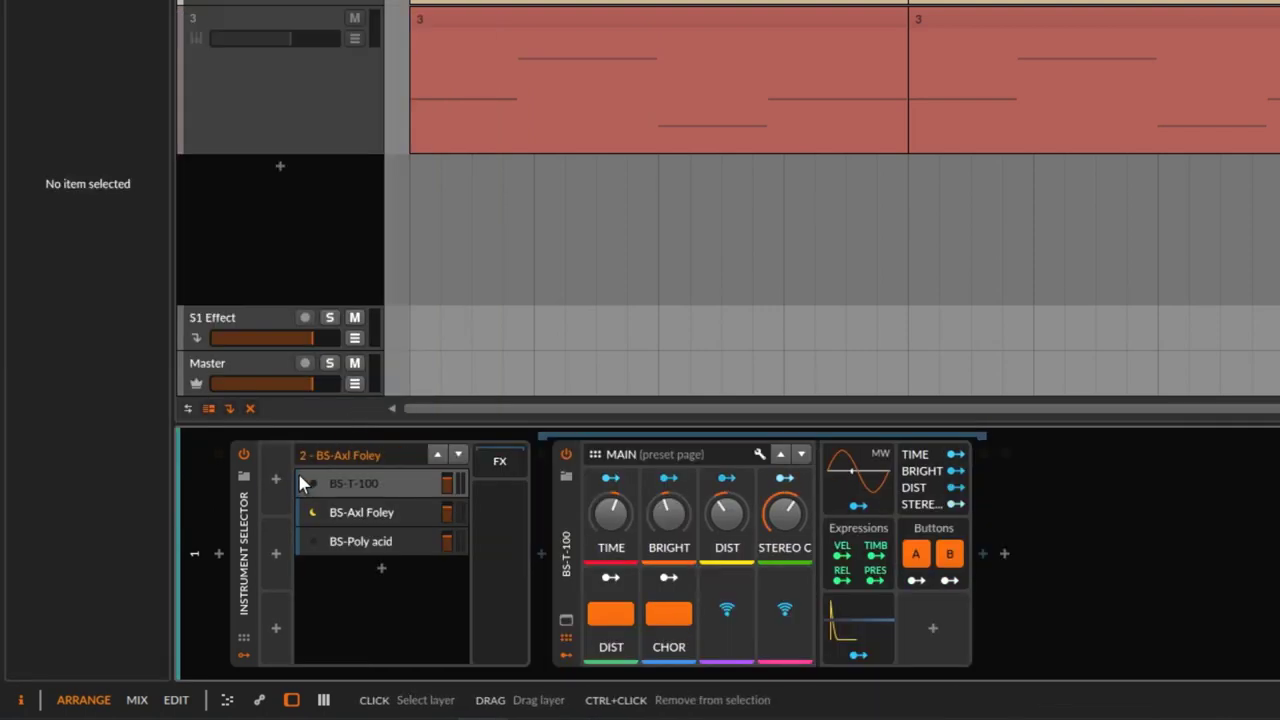
Step: Add a Classic LFO modulator to the Instrument Selector, keeping its rate in hertz and turning bipolar off
{"action": "left_click", "coordinate": [278, 480]}
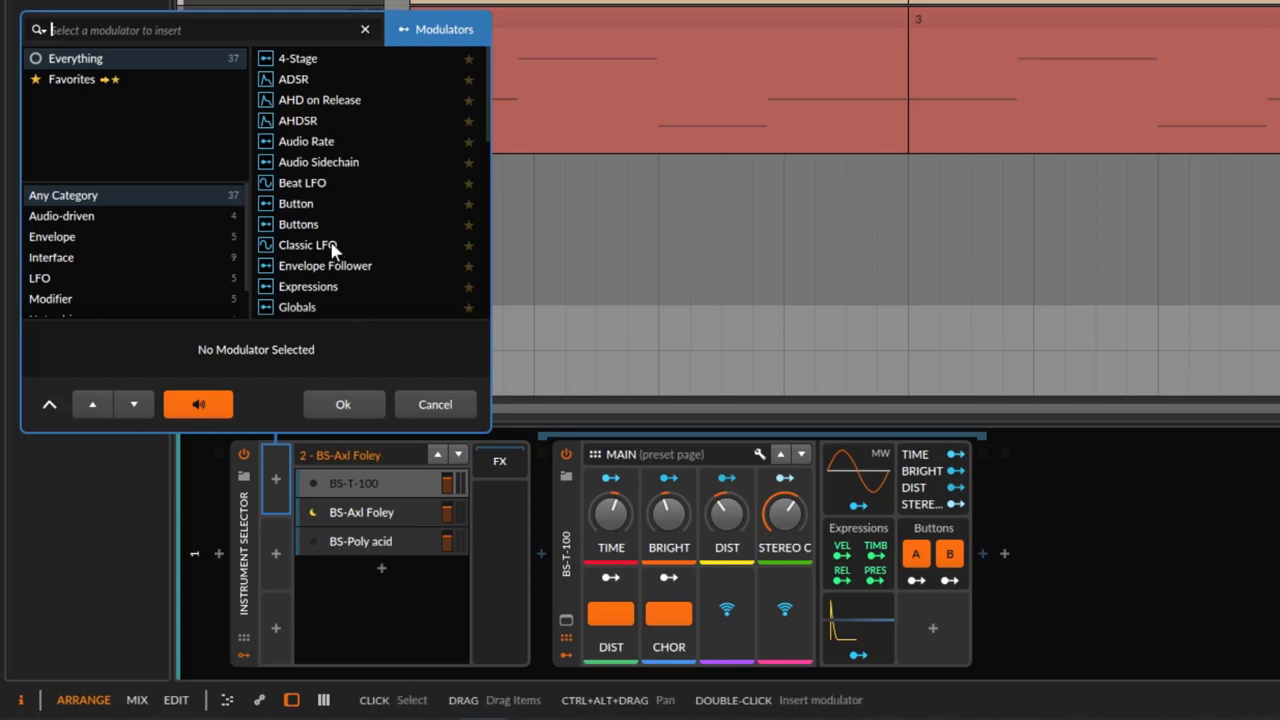
{"action": "left_click", "coordinate": [333, 250]}
{"action": "left_click", "coordinate": [340, 405]}
{"action": "left_click", "coordinate": [312, 456]}
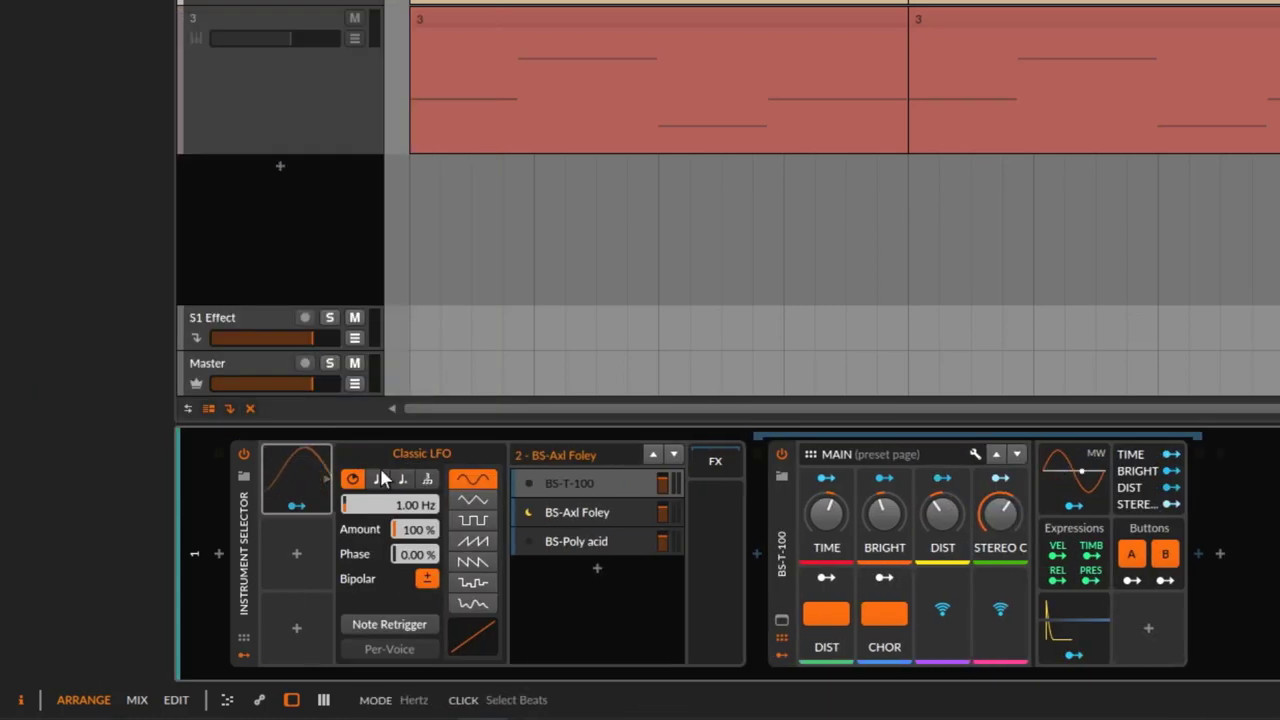
{"action": "left_click", "coordinate": [377, 480]}
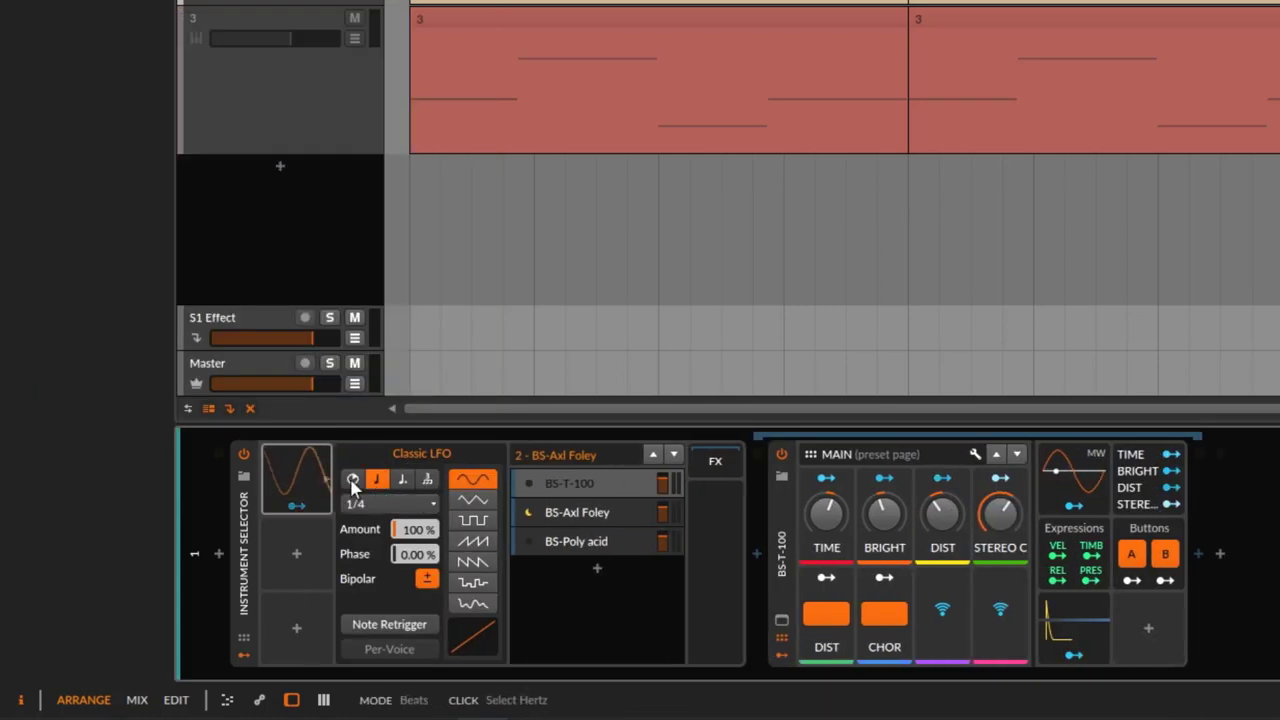
{"action": "left_click", "coordinate": [352, 480]}
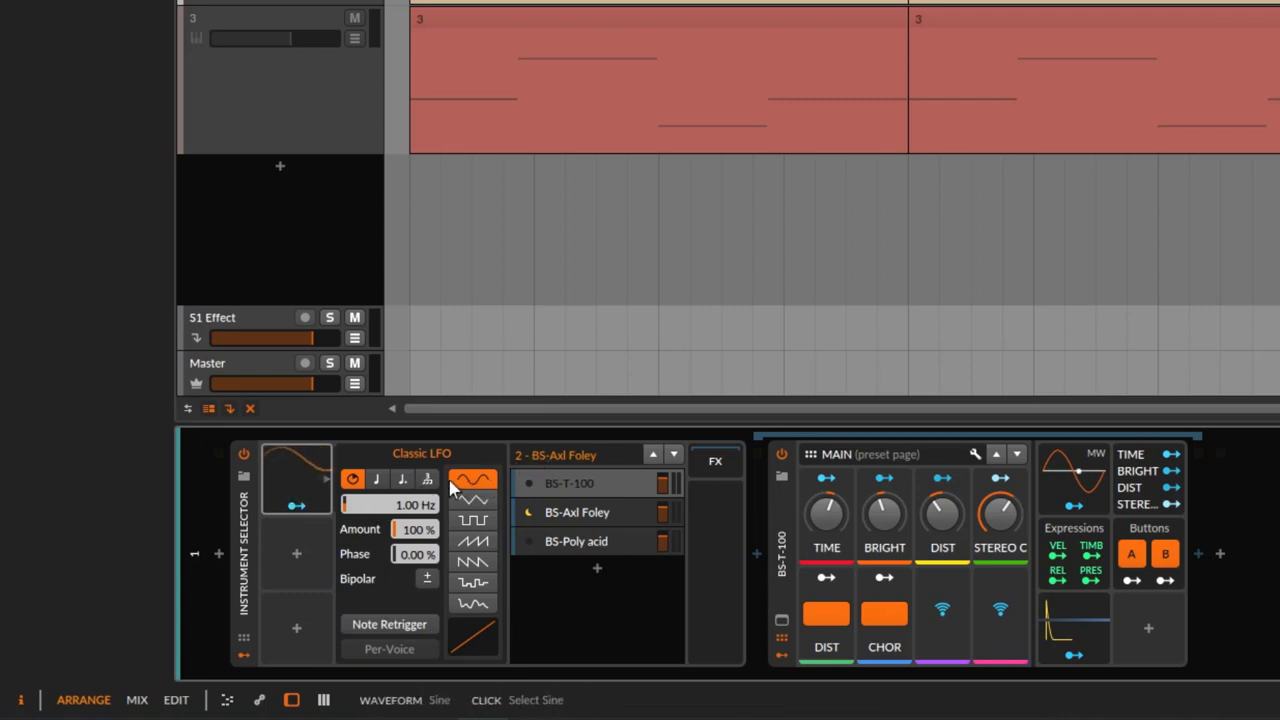
Step: Map the Classic LFO to the Instrument Selector's layer index and sync its rate to beats at 1/4
{"action": "left_click", "coordinate": [295, 508]}
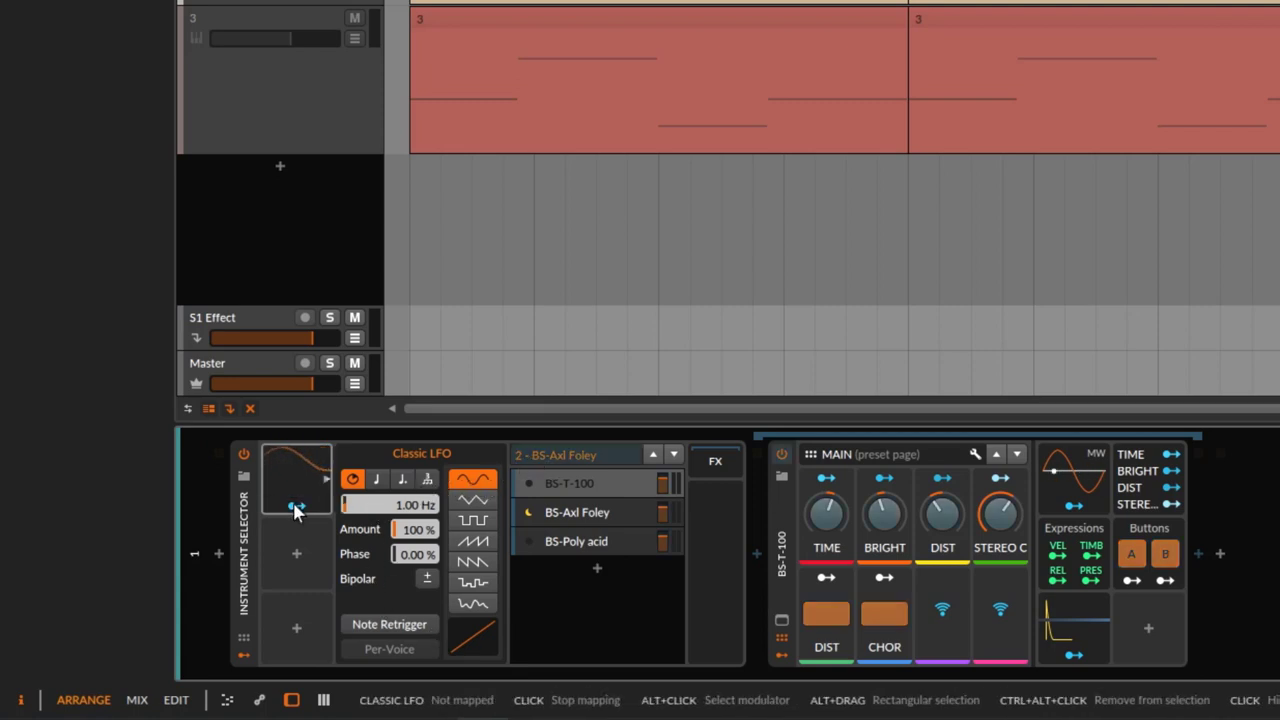
{"action": "left_click_drag", "start_coordinate": [555, 455], "coordinate": [555, 435]}
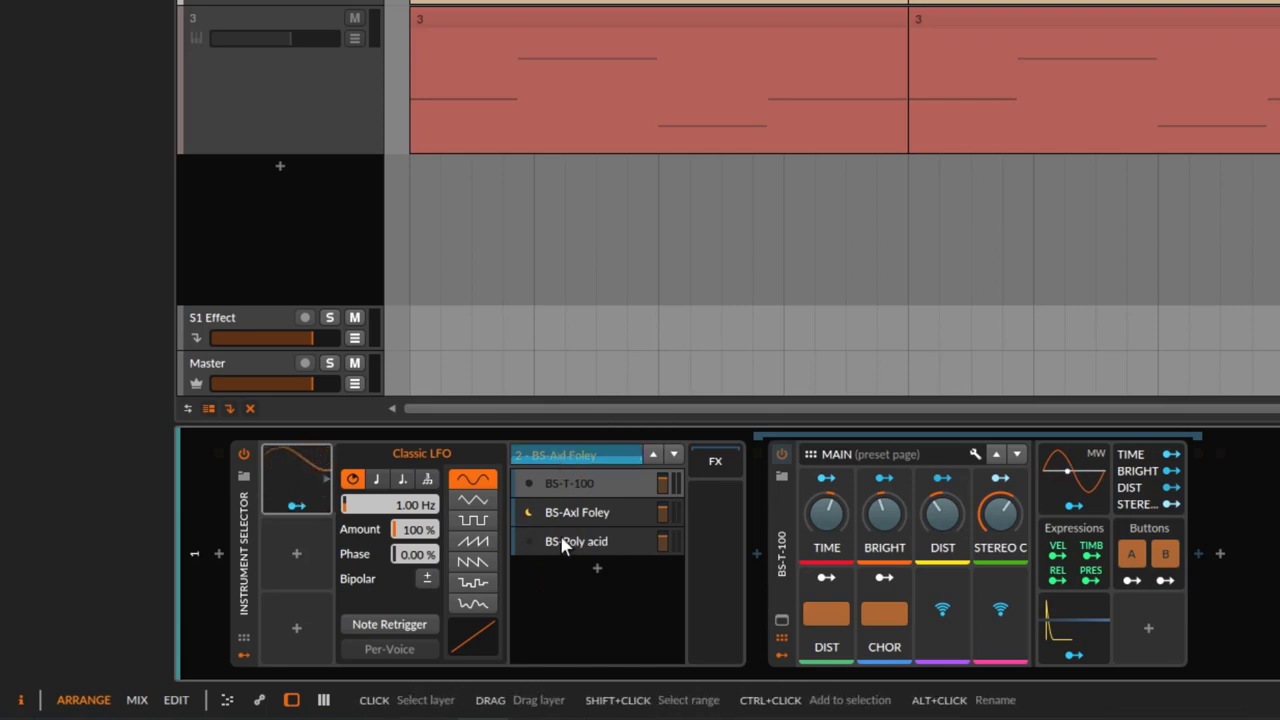
{"action": "left_click", "coordinate": [295, 505]}
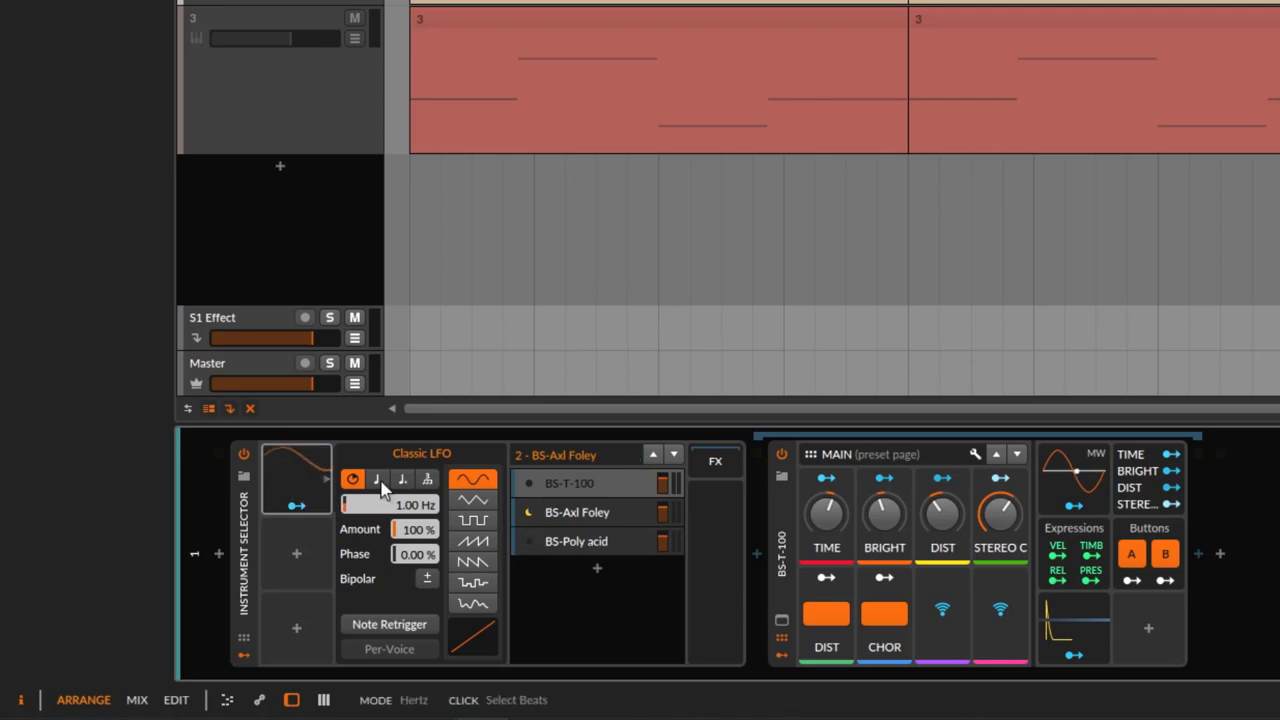
{"action": "left_click", "coordinate": [410, 503]}
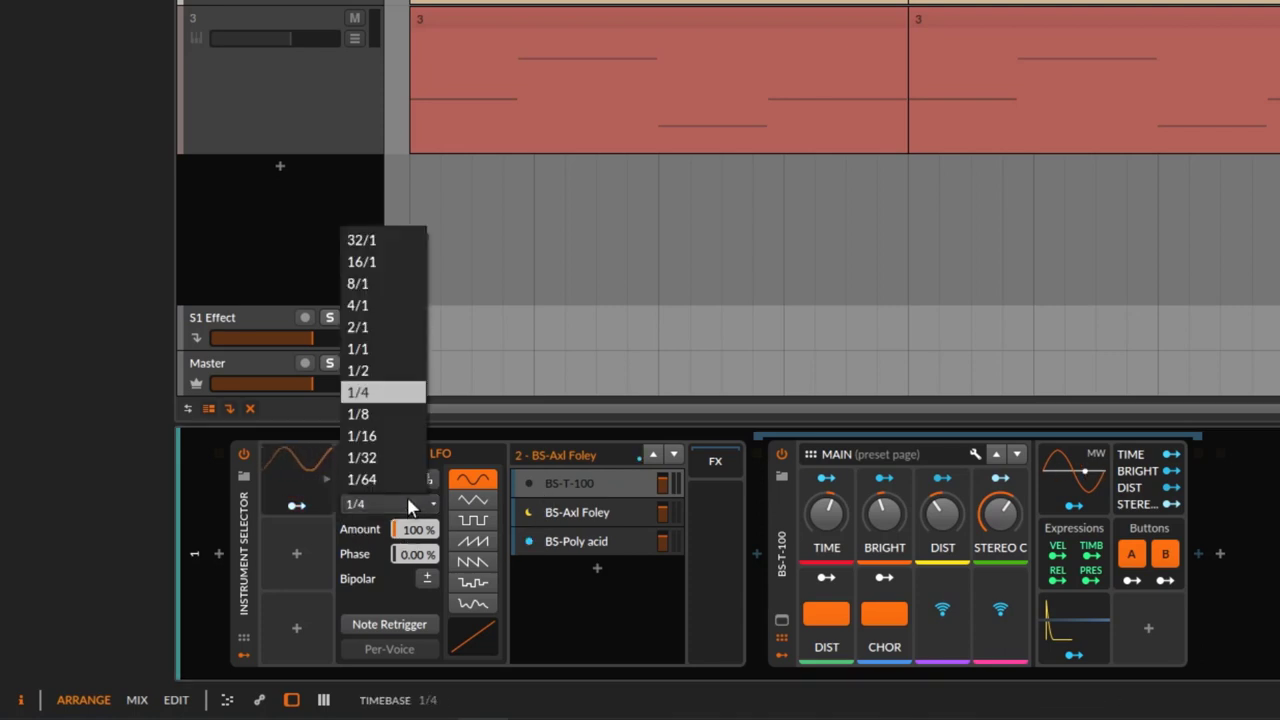
{"action": "left_click", "coordinate": [365, 388]}
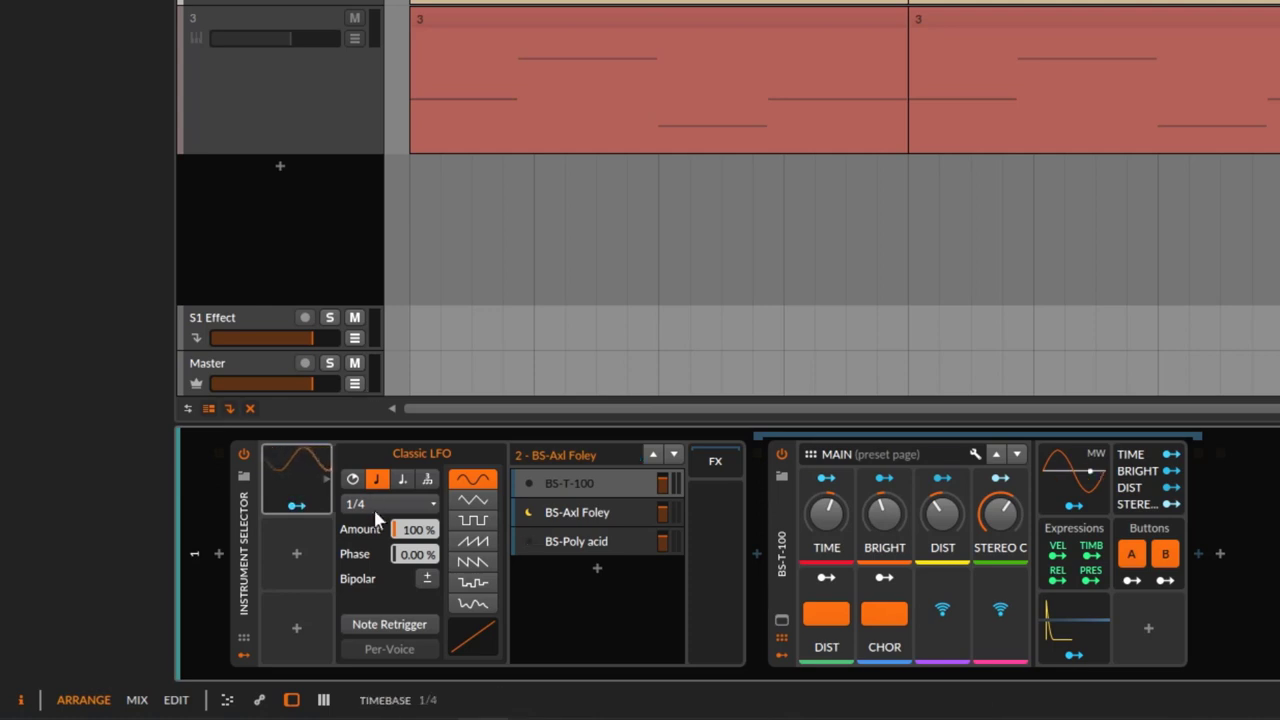
Step: Play the modulated selector with BS-T-100 as the active layer and set the LFO timebase to 1/2
{"action": "key", "text": "space"}
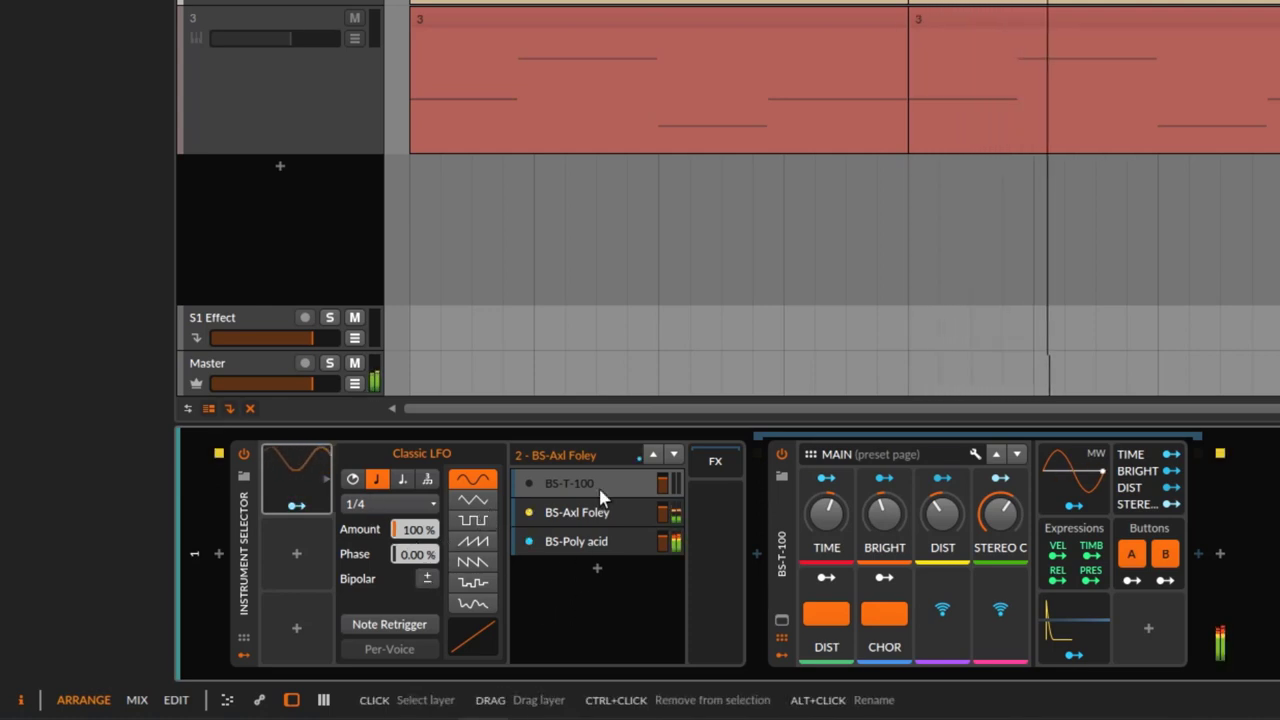
{"action": "left_click", "coordinate": [530, 491]}
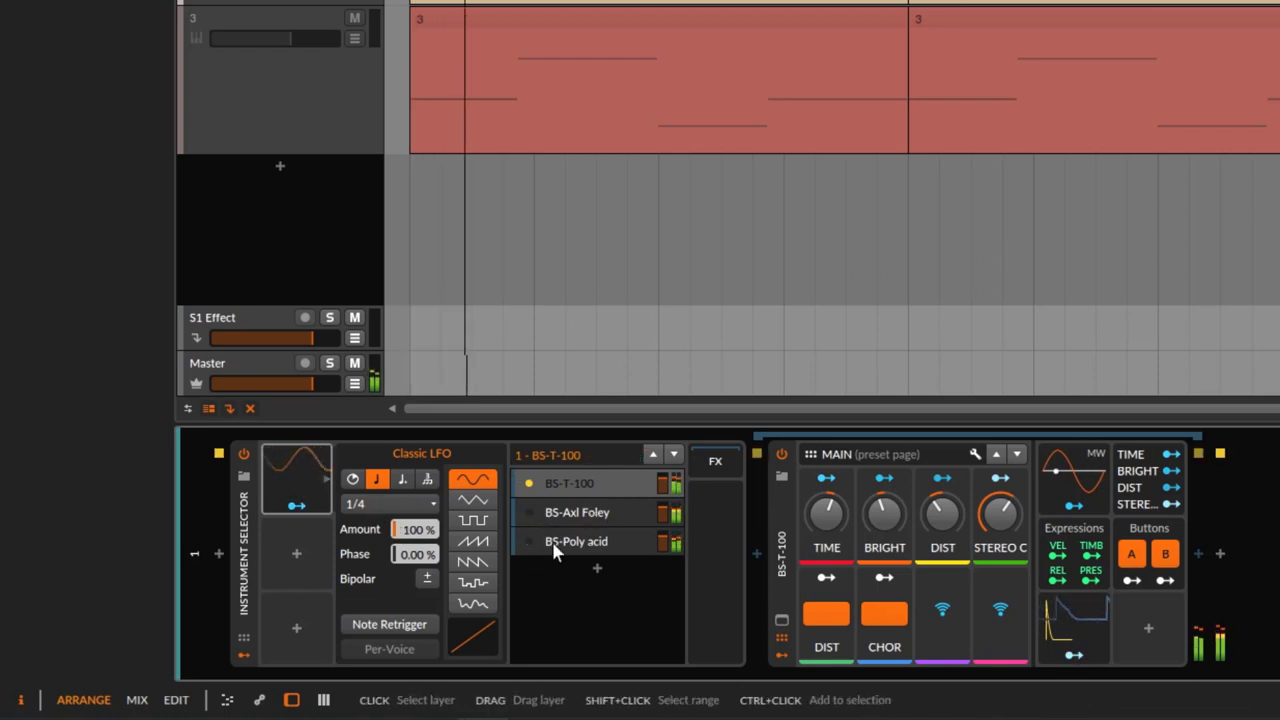
{"action": "left_click", "coordinate": [367, 503]}
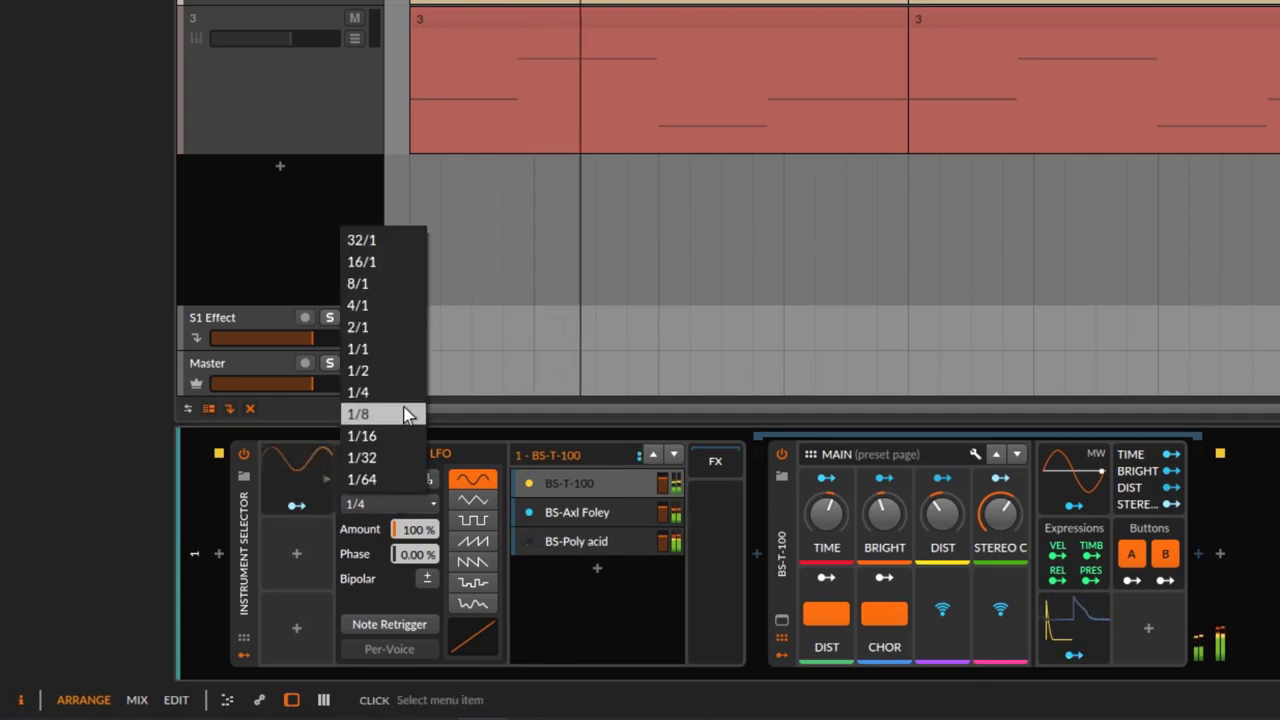
{"action": "left_click", "coordinate": [389, 366]}
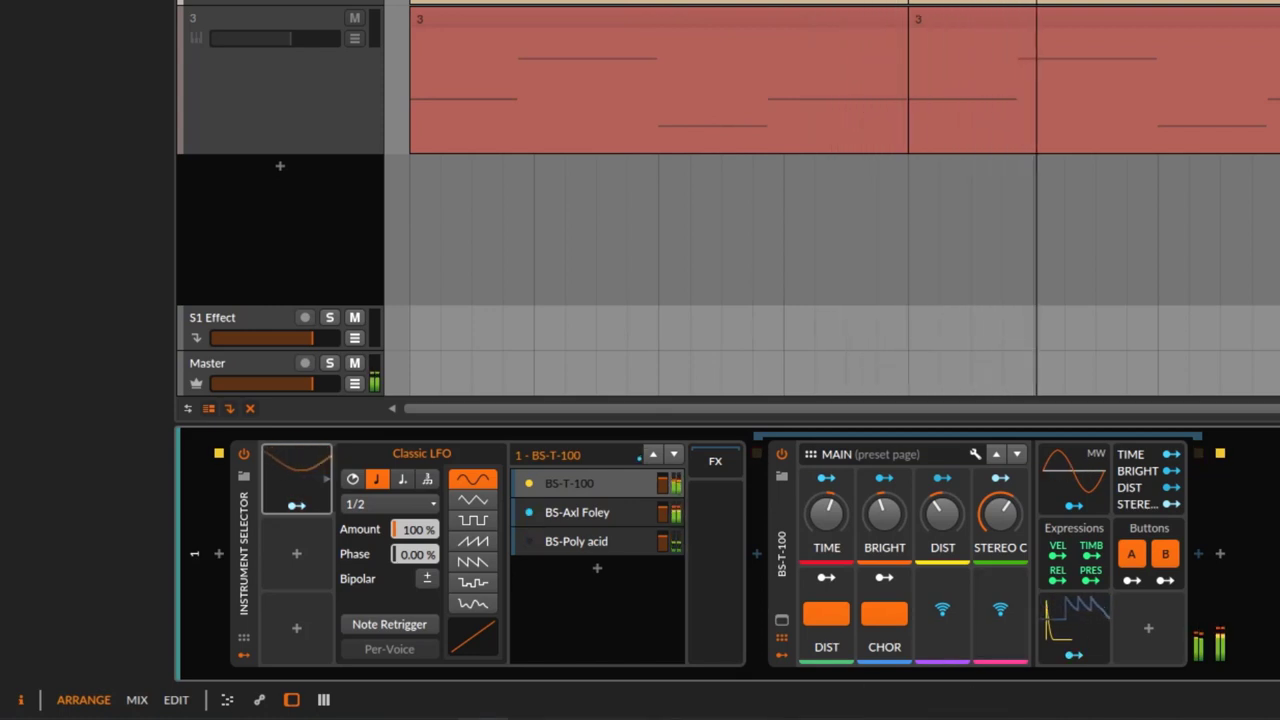
Step: Set the Classic LFO's timebase to 1/8 and its waveform to Triangle
{"action": "left_click", "coordinate": [392, 510]}
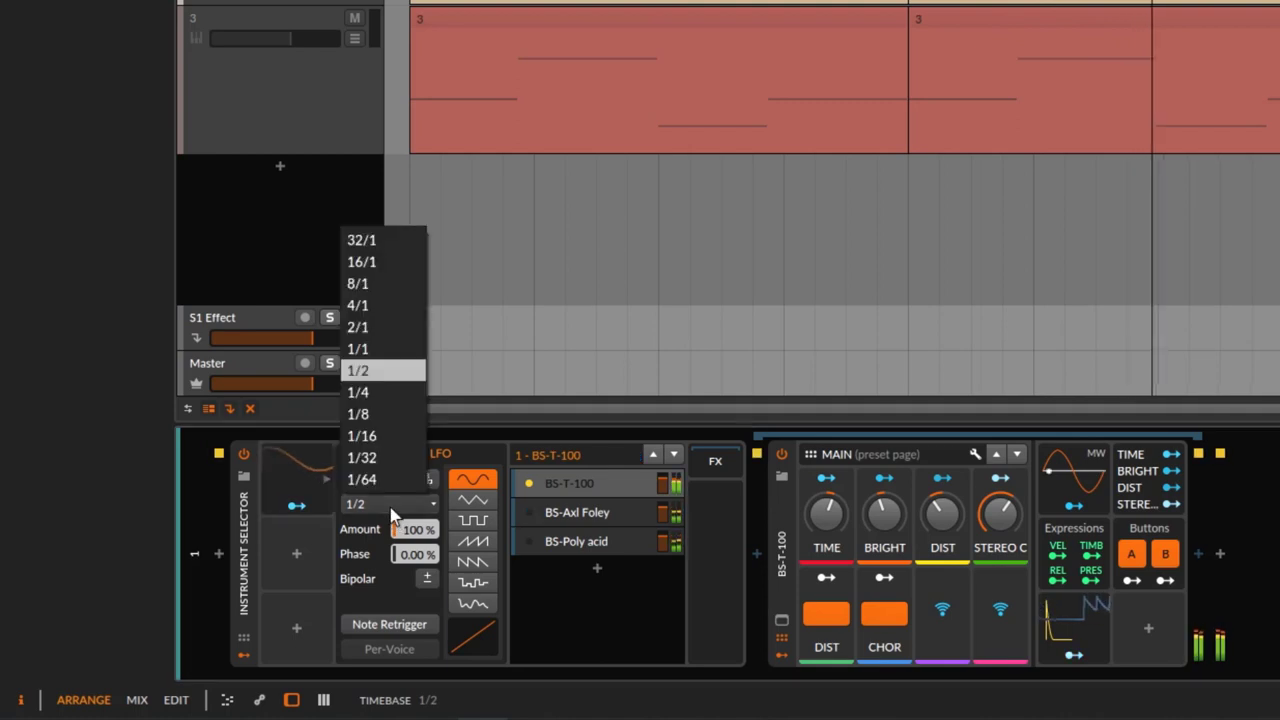
{"action": "left_click", "coordinate": [360, 414]}
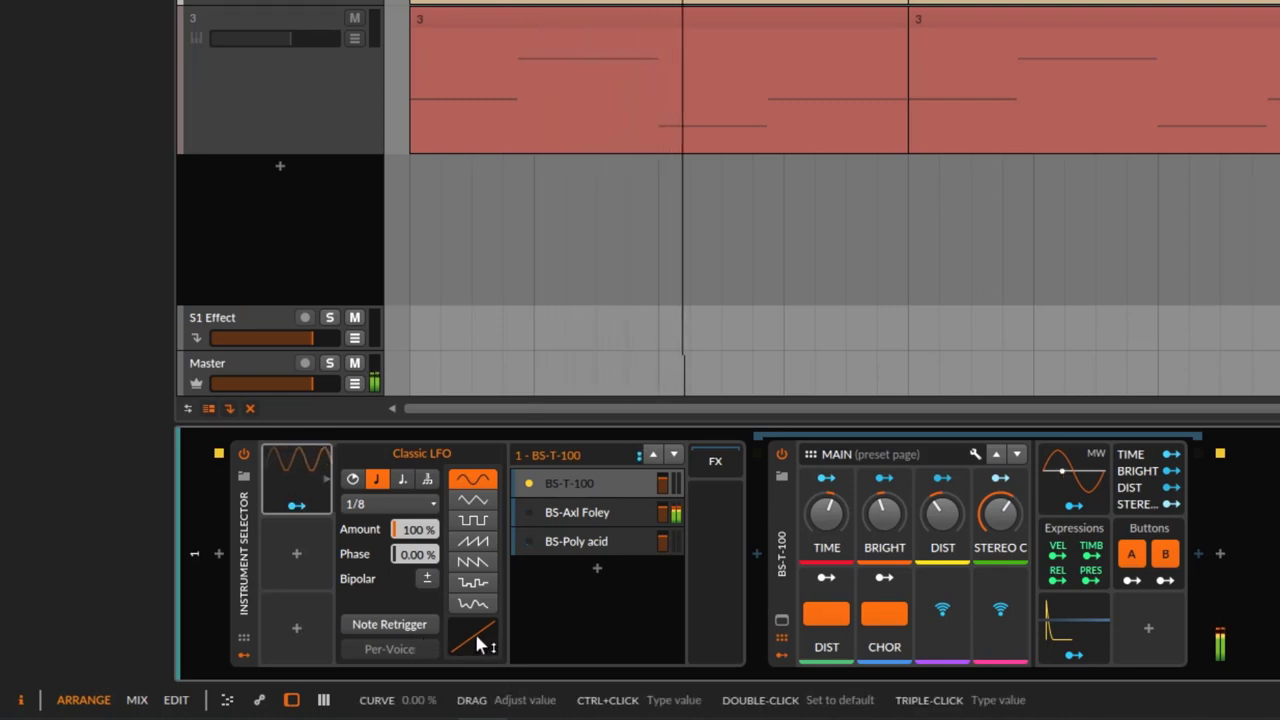
{"action": "mouse_move", "coordinate": [484, 633]}
{"action": "left_mouse_down"}
{"action": "mouse_move", "coordinate": [484, 705]}
{"action": "mouse_move", "coordinate": [484, 568]}
{"action": "mouse_move", "coordinate": [489, 643]}
{"action": "left_mouse_up"}
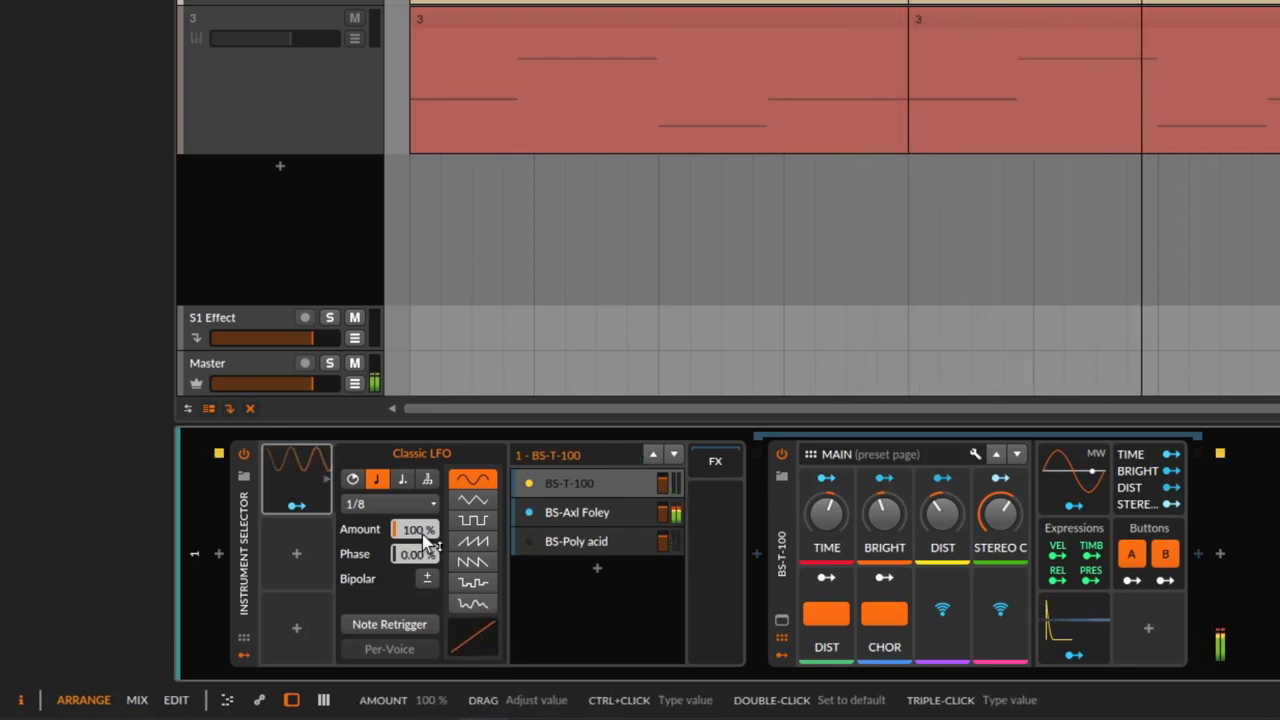
{"action": "left_click", "coordinate": [472, 502]}
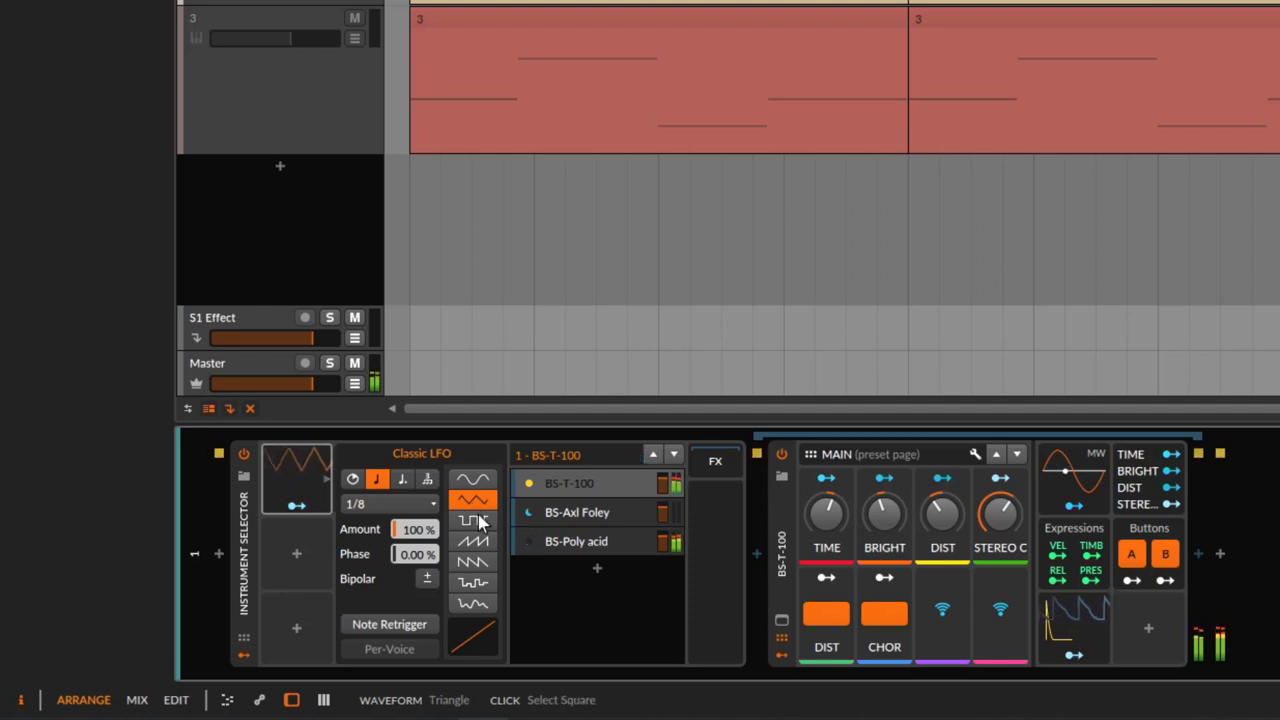
Step: Audition the Classic LFO's Square, Ramp, Saw and stepped random waveforms, then set the waveform to Sine
{"action": "left_click", "coordinate": [481, 522]}
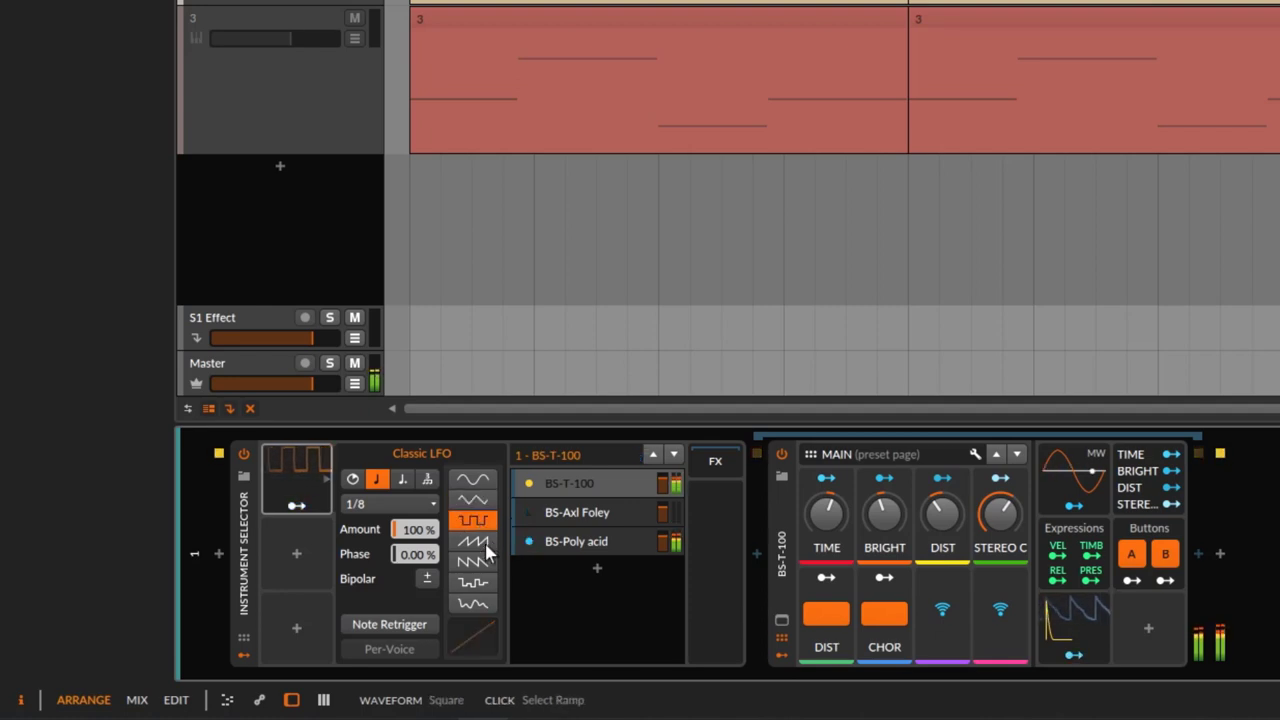
{"action": "left_click", "coordinate": [481, 543]}
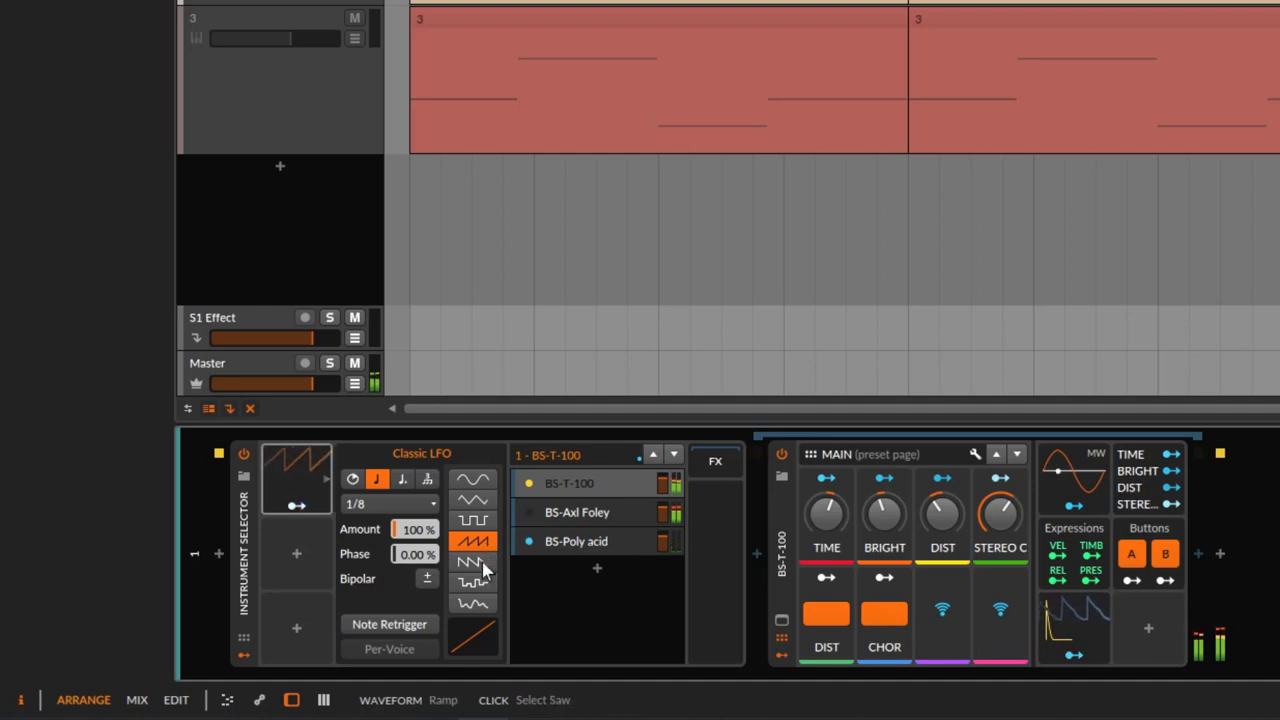
{"action": "left_click", "coordinate": [482, 562]}
{"action": "left_click", "coordinate": [476, 590]}
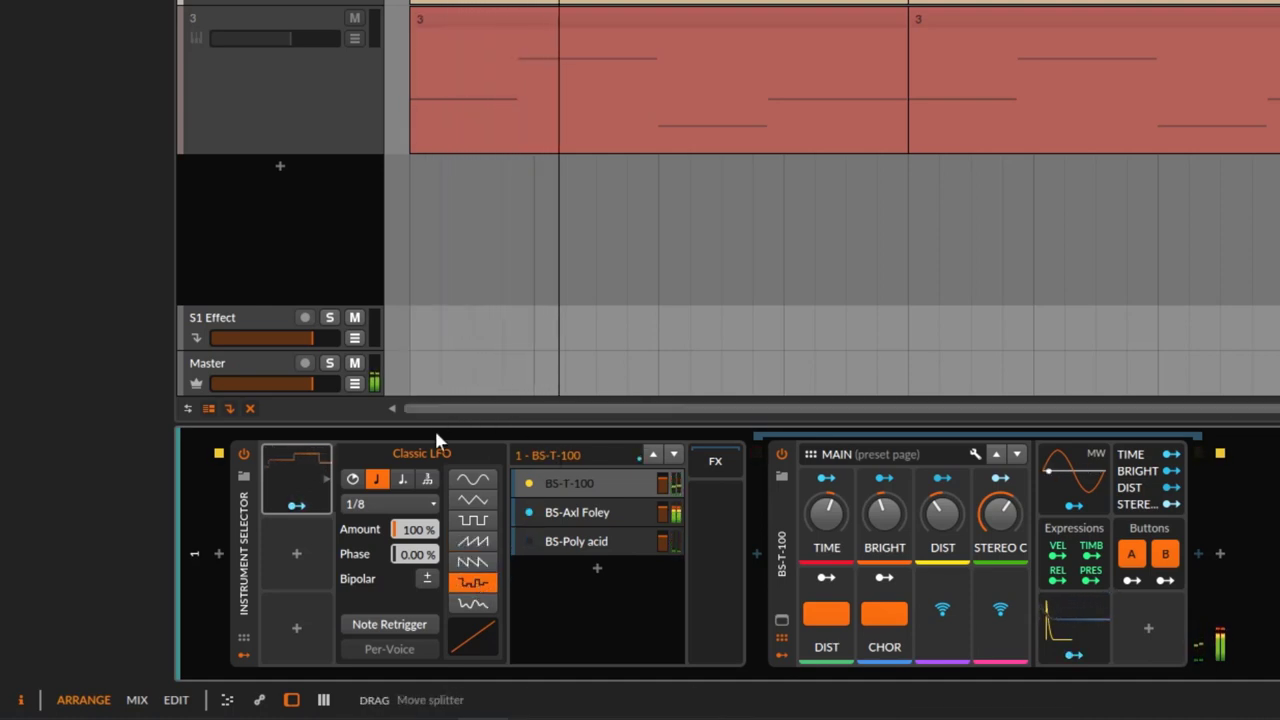
{"action": "left_click", "coordinate": [470, 485]}
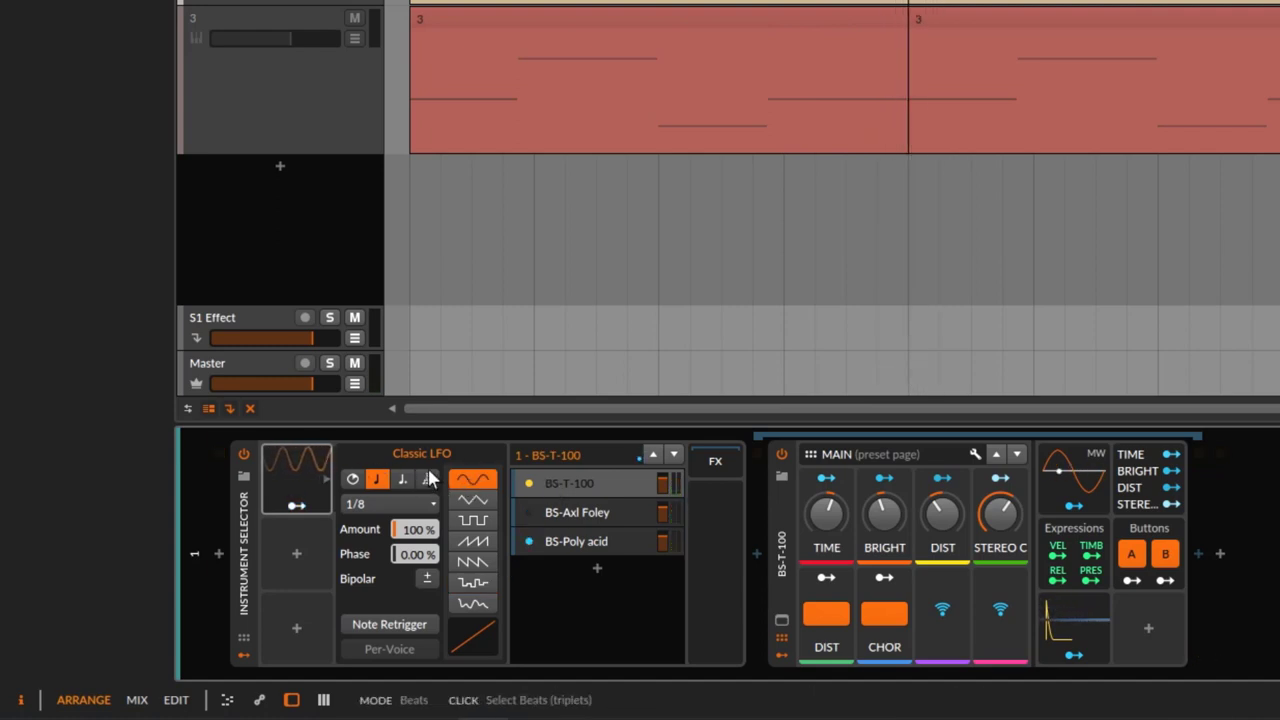
Step: Deactivate the Classic LFO and add a Steps modulator to the Instrument Selector's next empty modulator slot
{"action": "right_click", "coordinate": [292, 488]}
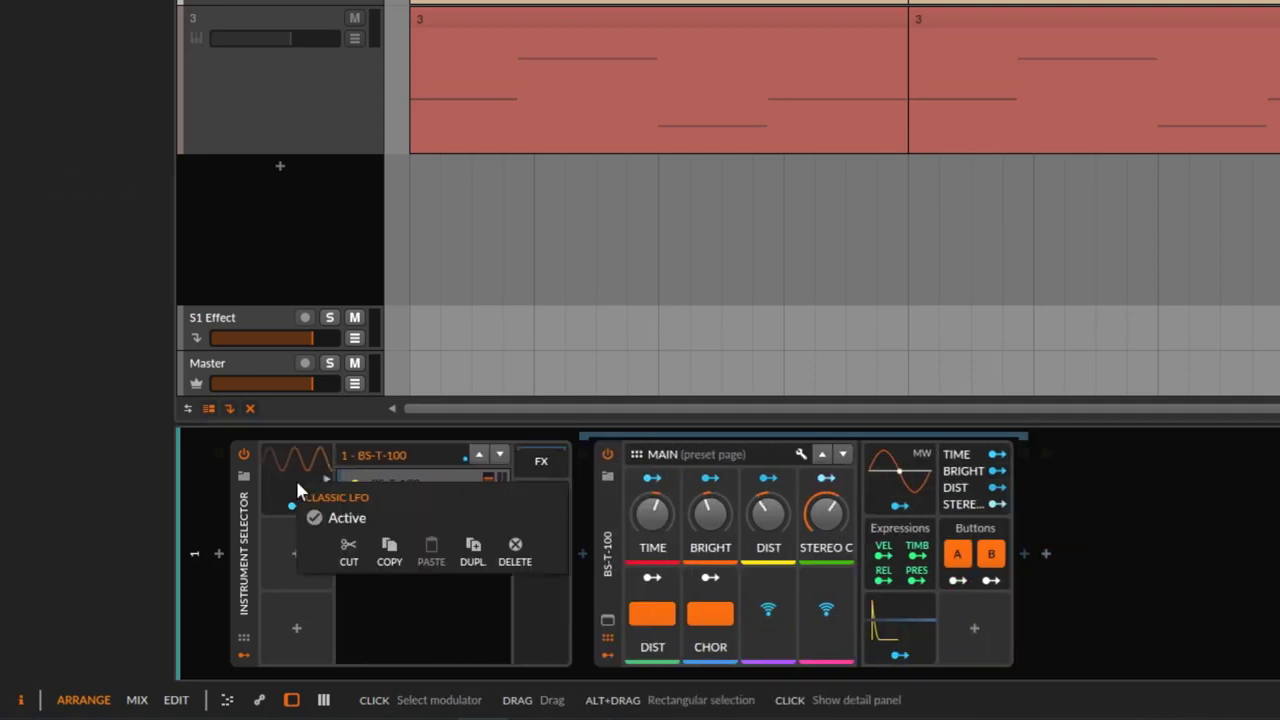
{"action": "left_click", "coordinate": [378, 518]}
{"action": "left_click", "coordinate": [296, 553]}
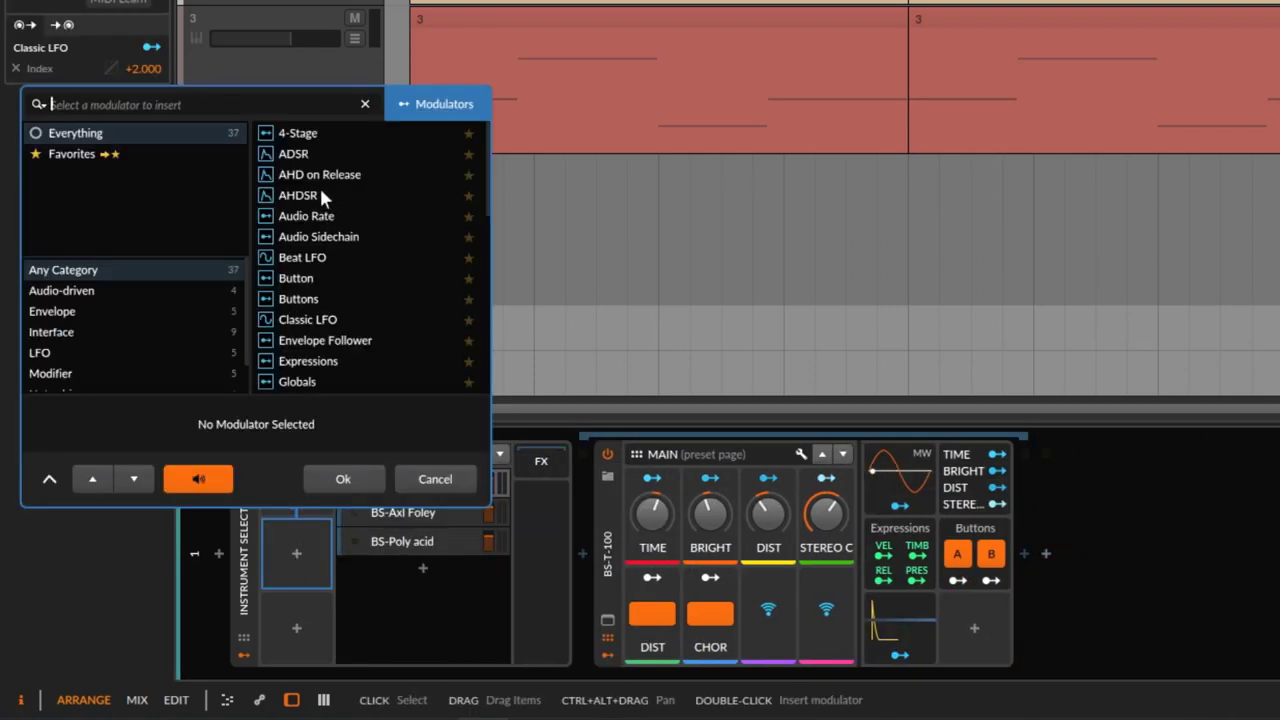
{"action": "scroll", "coordinate": [308, 330], "scroll_direction": "down", "scroll_amount": 6}
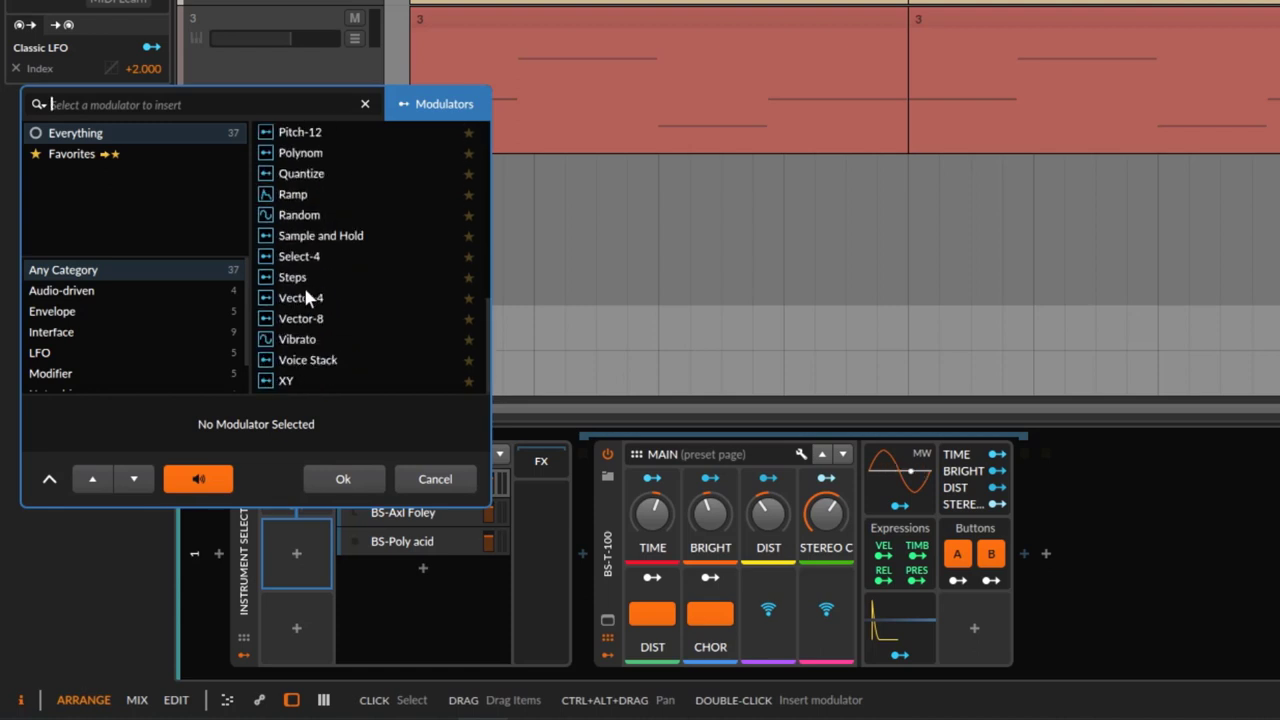
{"action": "left_click", "coordinate": [305, 280]}
{"action": "left_click", "coordinate": [350, 476]}
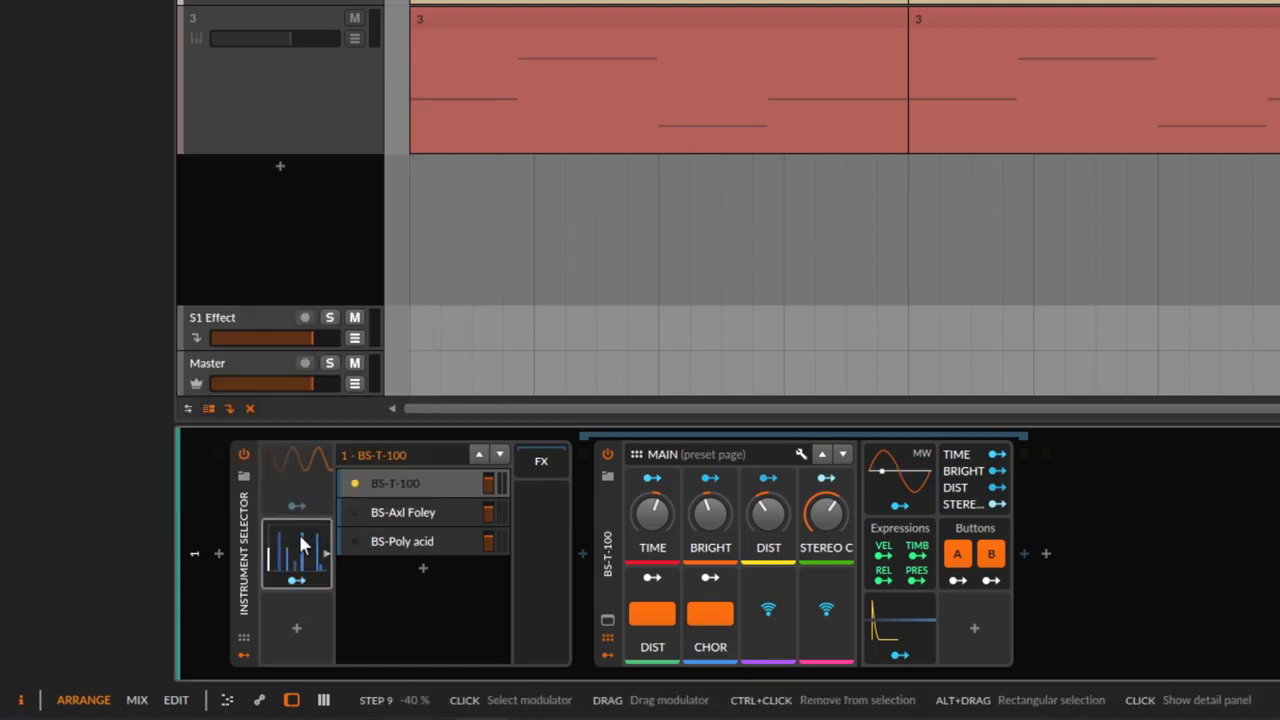
Step: Show the Steps modulator's detail view and map the modulator to the Instrument Selector's layer index with an amount of +2.000
{"action": "left_click", "coordinate": [303, 545]}
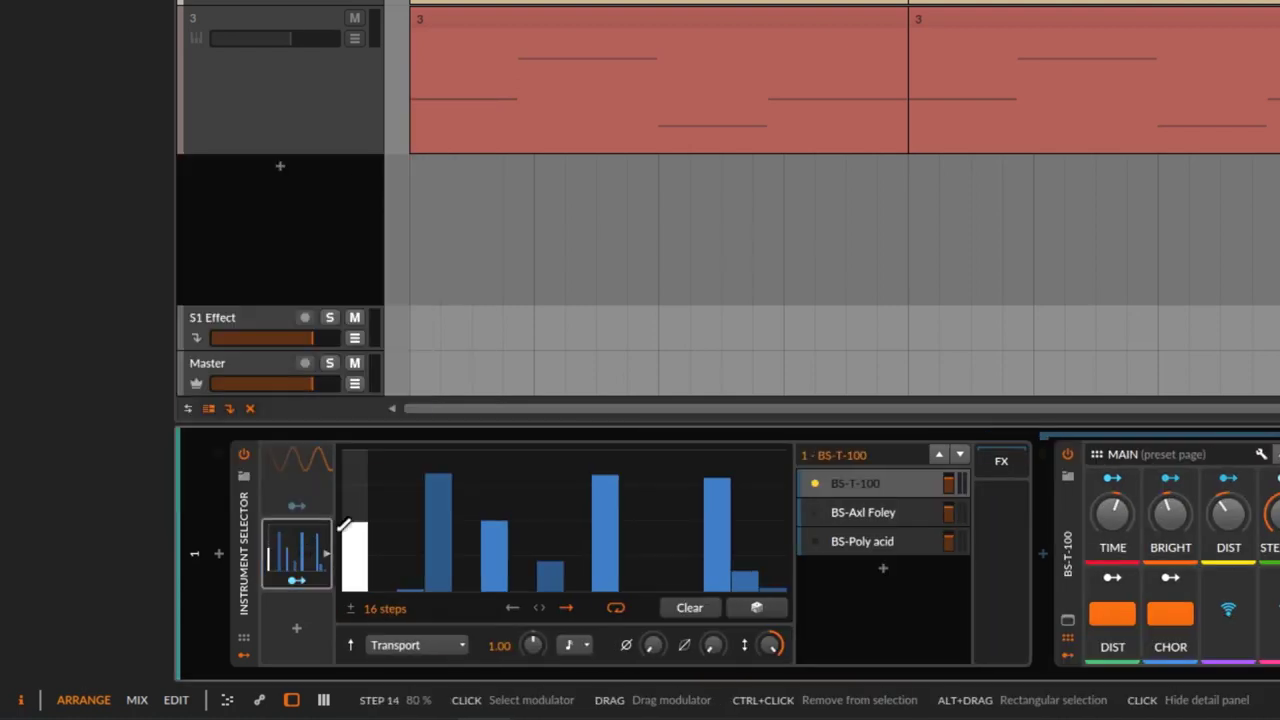
{"action": "left_click", "coordinate": [294, 581]}
{"action": "mouse_move", "coordinate": [883, 458]}
{"action": "left_mouse_down"}
{"action": "mouse_move", "coordinate": [883, 440]}
{"action": "mouse_move", "coordinate": [883, 460]}
{"action": "left_mouse_up"}
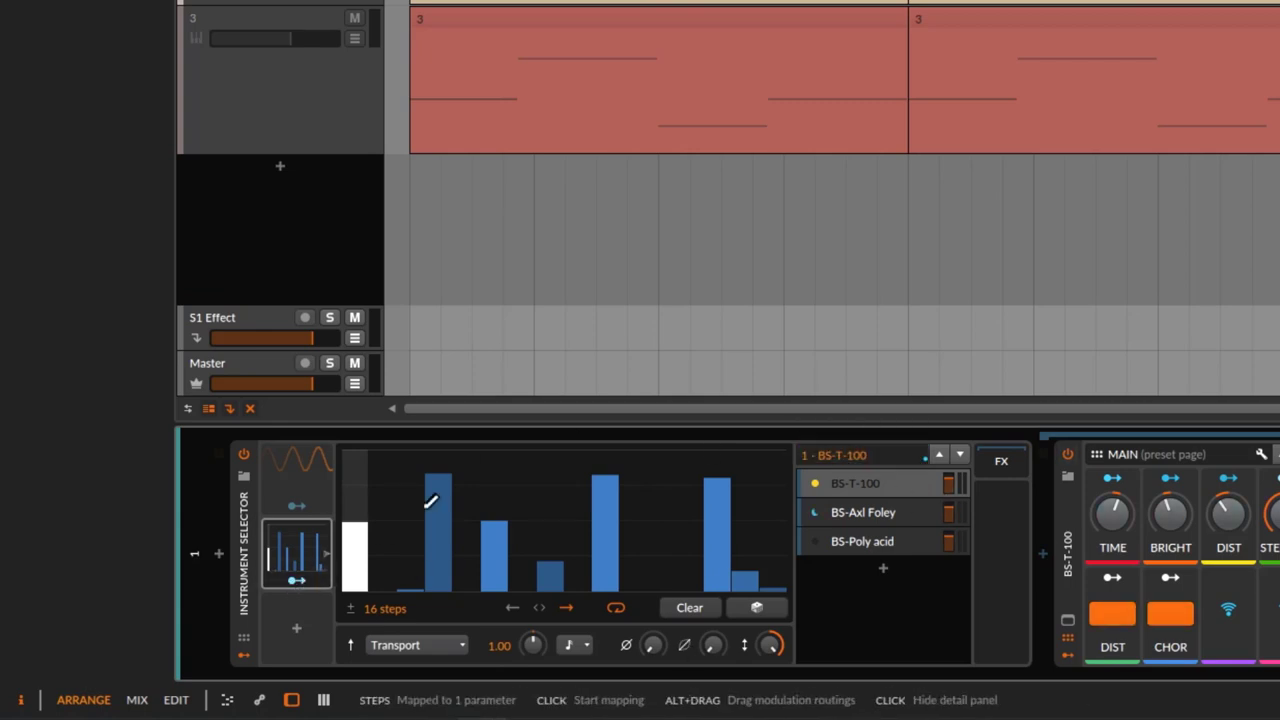
Step: Draw all 16 steps at 100% during playback and view the BS-Poly acid and BS-T-100 layers
{"action": "mouse_move", "coordinate": [366, 530]}
{"action": "left_mouse_down"}
{"action": "mouse_move", "coordinate": [367, 365]}
{"action": "mouse_move", "coordinate": [985, 362]}
{"action": "left_mouse_up"}
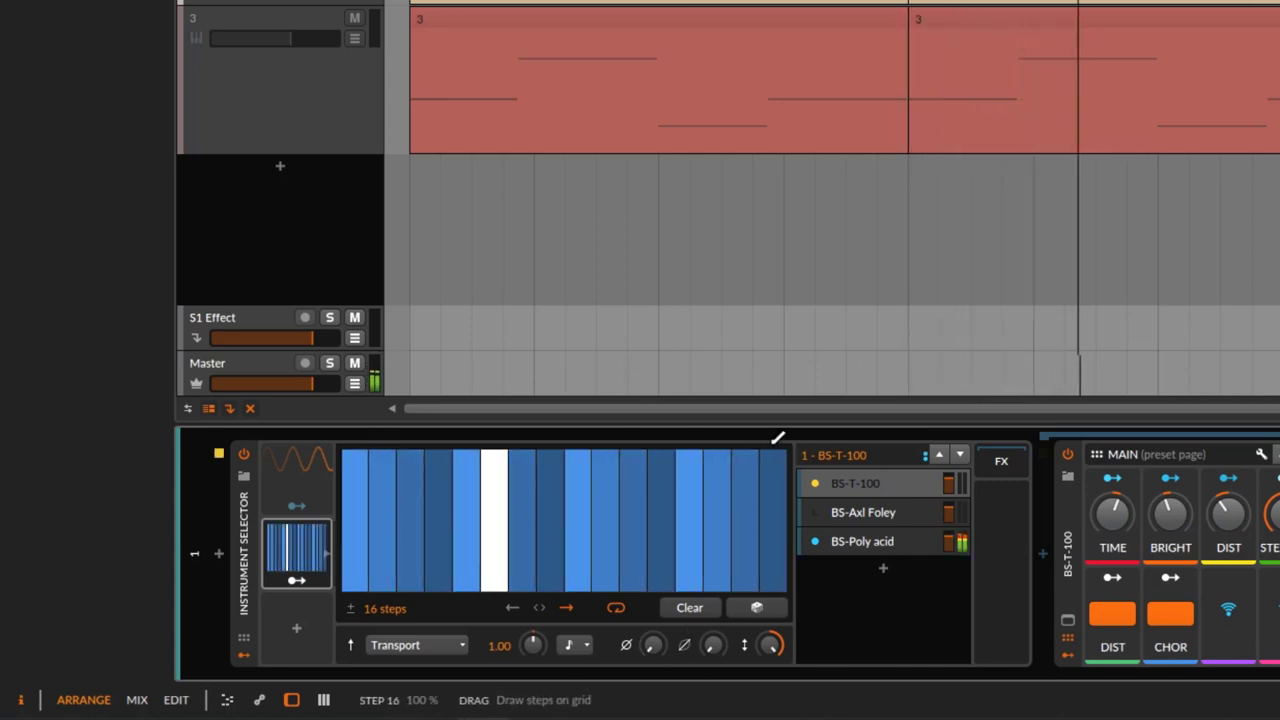
{"action": "left_click", "coordinate": [852, 544]}
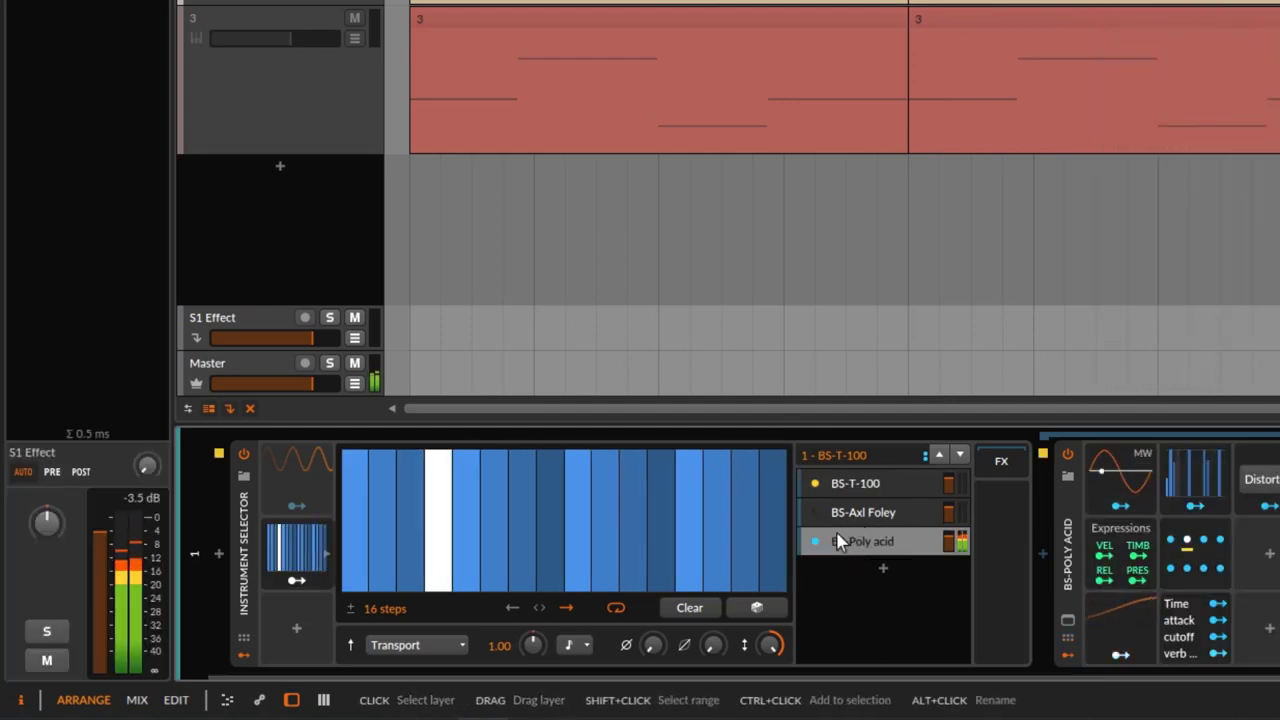
{"action": "left_click", "coordinate": [850, 487]}
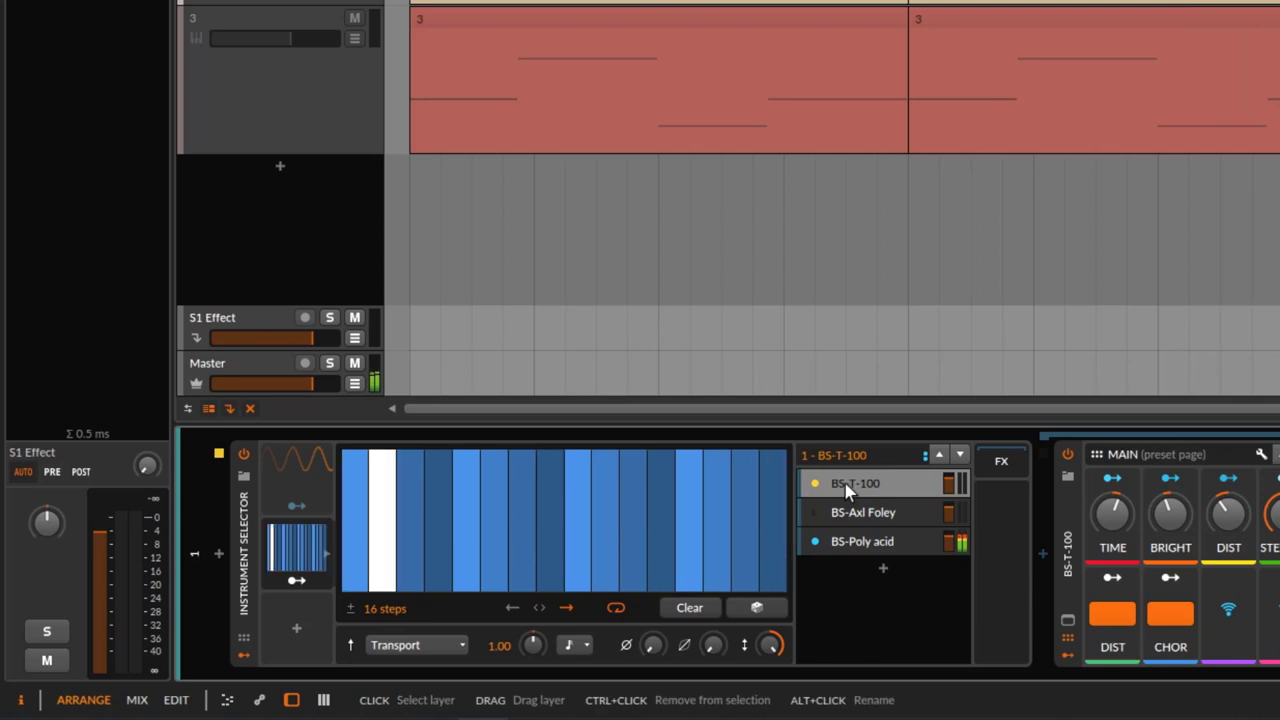
Step: Lower all 16 steps to zero, redraw them at about 46%, and select the BS-Axl Foley layer
{"action": "mouse_move", "coordinate": [360, 448]}
{"action": "left_mouse_down"}
{"action": "mouse_move", "coordinate": [1003, 702]}
{"action": "mouse_move", "coordinate": [271, 651]}
{"action": "left_mouse_up"}
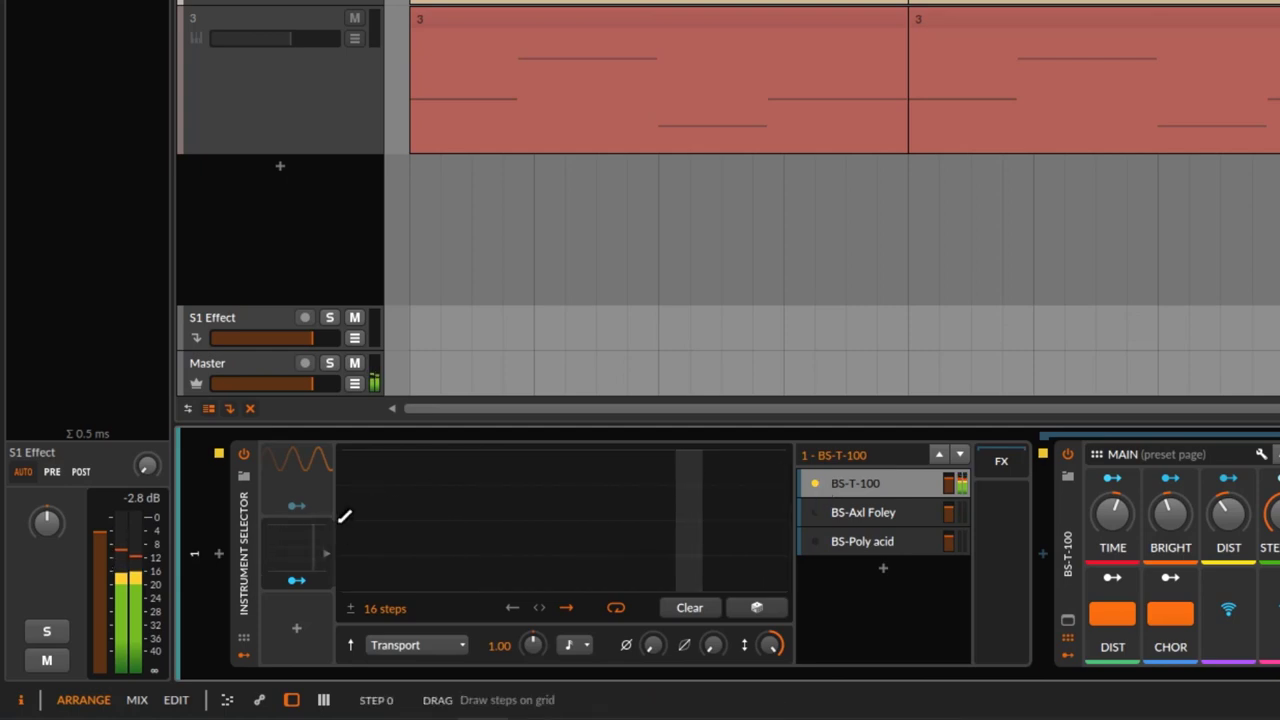
{"action": "left_click_drag", "start_coordinate": [346, 514], "coordinate": [790, 517]}
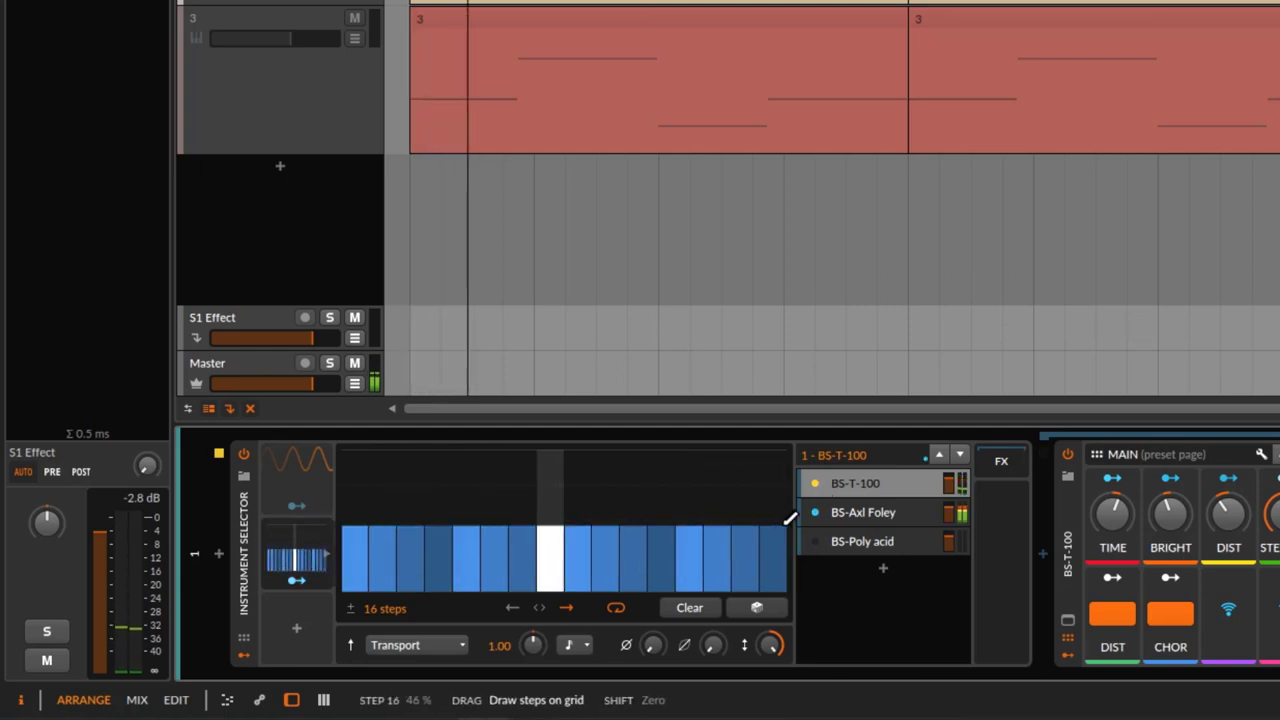
{"action": "left_click", "coordinate": [859, 510]}
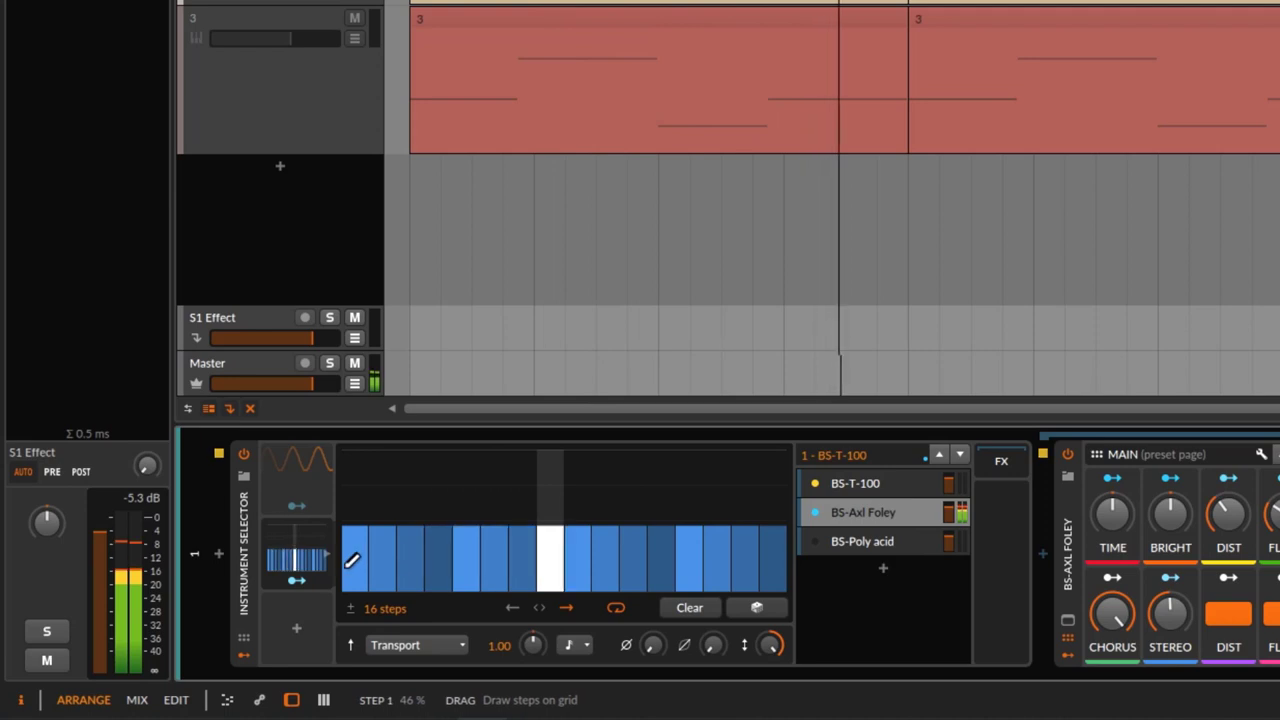
Step: Redraw the step pattern with steps 3, 4, 8, 11 and 15 at 100% and zero or lower values on the others
{"action": "mouse_move", "coordinate": [349, 537]}
{"action": "left_mouse_down"}
{"action": "mouse_move", "coordinate": [346, 615]}
{"action": "mouse_move", "coordinate": [381, 541]}
{"action": "mouse_move", "coordinate": [370, 619]}
{"action": "mouse_move", "coordinate": [408, 545]}
{"action": "mouse_move", "coordinate": [409, 391]}
{"action": "left_mouse_up"}
{"action": "mouse_move", "coordinate": [432, 511]}
{"action": "left_mouse_down"}
{"action": "mouse_move", "coordinate": [449, 491]}
{"action": "mouse_move", "coordinate": [466, 590]}
{"action": "left_mouse_up"}
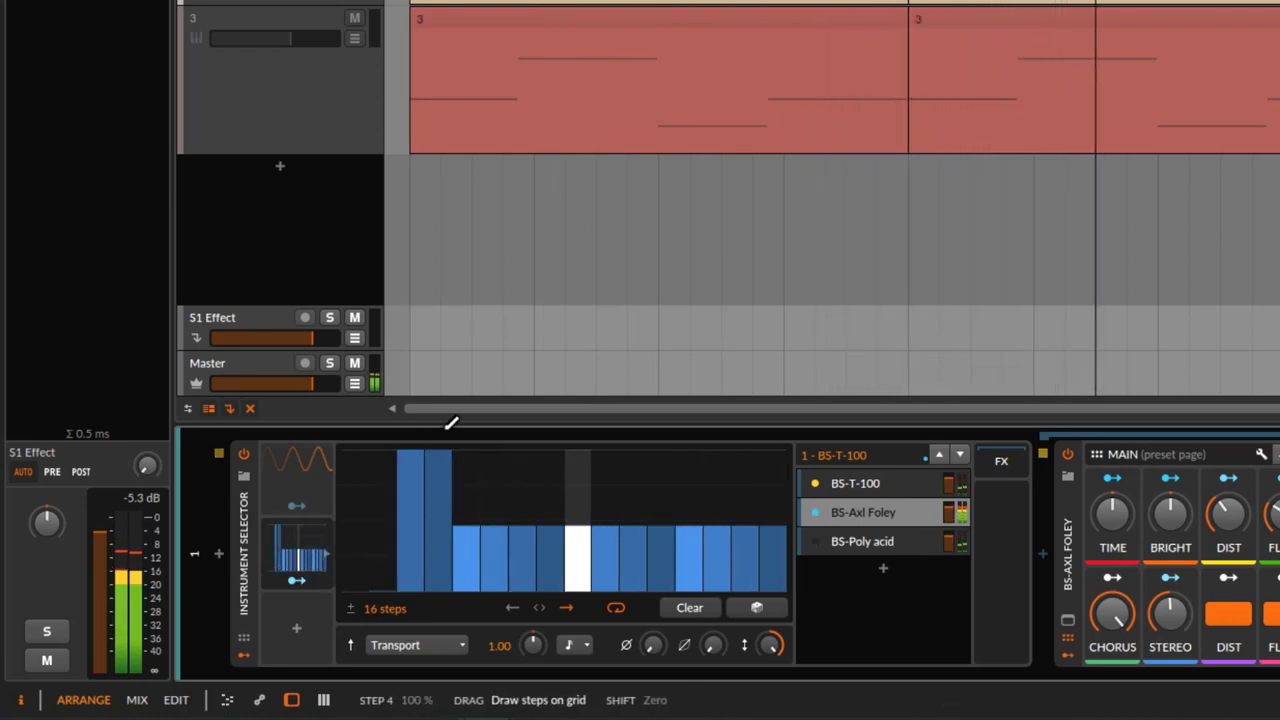
{"action": "left_click", "coordinate": [506, 530]}
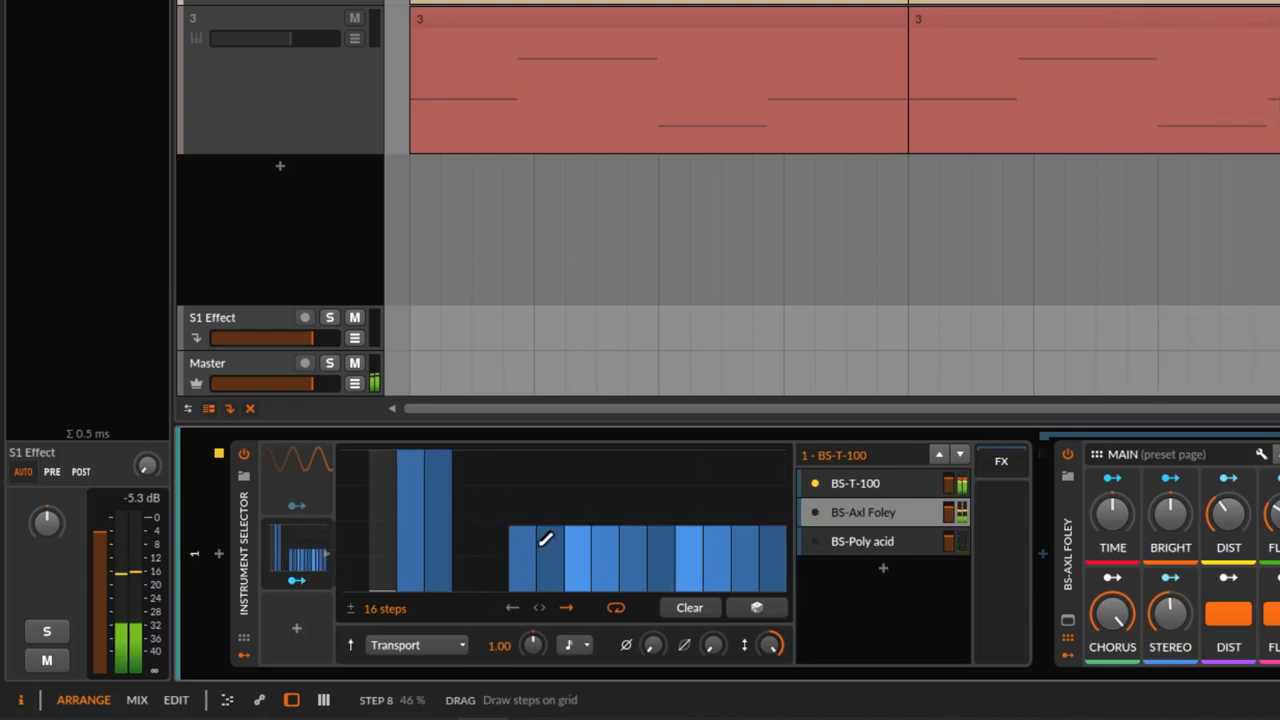
{"action": "mouse_move", "coordinate": [476, 571]}
{"action": "left_mouse_down"}
{"action": "mouse_move", "coordinate": [474, 521]}
{"action": "mouse_move", "coordinate": [591, 458]}
{"action": "left_mouse_up"}
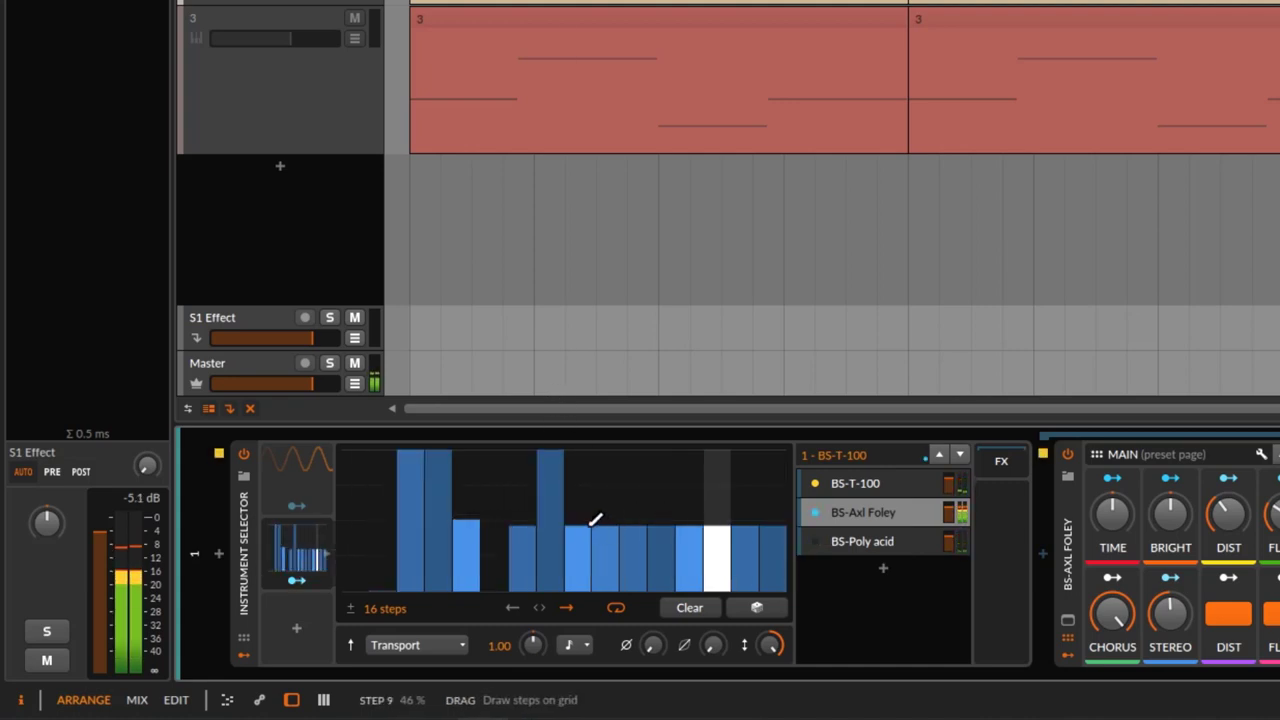
{"action": "mouse_move", "coordinate": [633, 528]}
{"action": "left_mouse_down"}
{"action": "mouse_move", "coordinate": [634, 455]}
{"action": "mouse_move", "coordinate": [651, 423]}
{"action": "mouse_move", "coordinate": [665, 460]}
{"action": "left_mouse_up"}
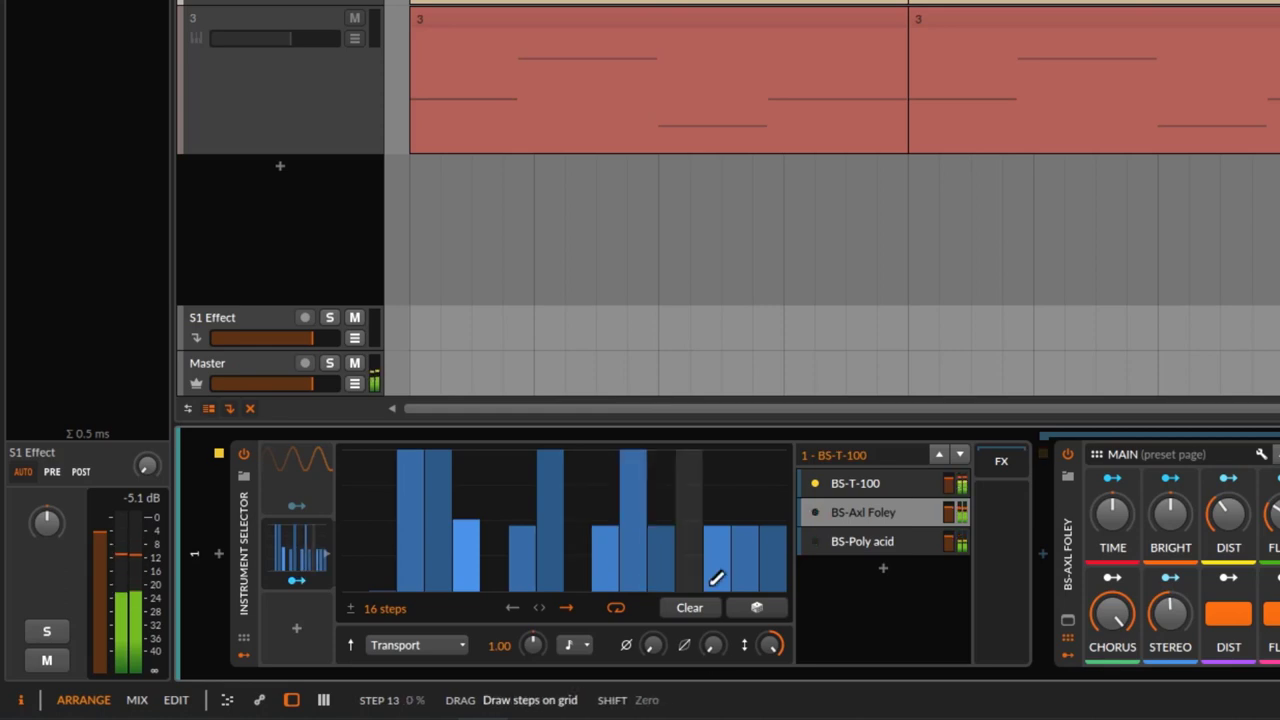
{"action": "mouse_move", "coordinate": [686, 531]}
{"action": "left_mouse_down"}
{"action": "mouse_move", "coordinate": [749, 531]}
{"action": "mouse_move", "coordinate": [748, 445]}
{"action": "mouse_move", "coordinate": [717, 580]}
{"action": "mouse_move", "coordinate": [831, 604]}
{"action": "left_mouse_up"}
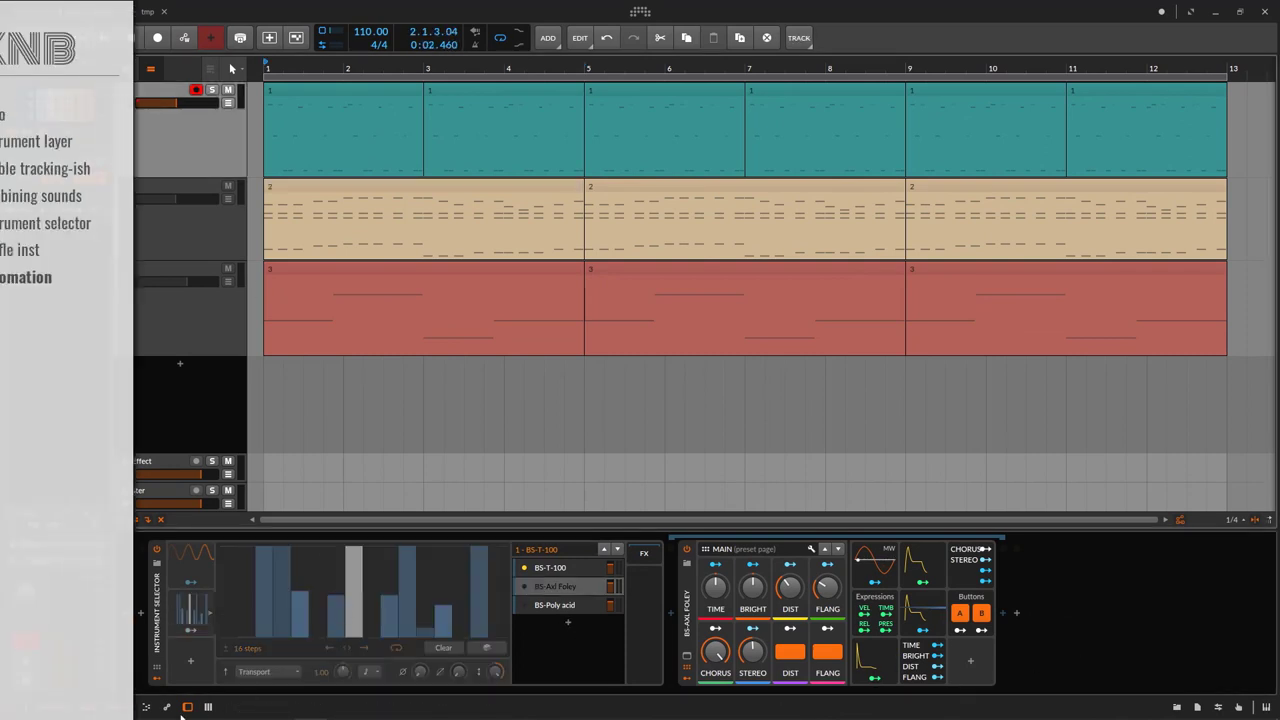
Step: Hide the Steps modulator's detail view and select the Instrument Selector device
{"action": "scroll", "coordinate": [440, 610], "scroll_direction": "right", "scroll_amount": 3}
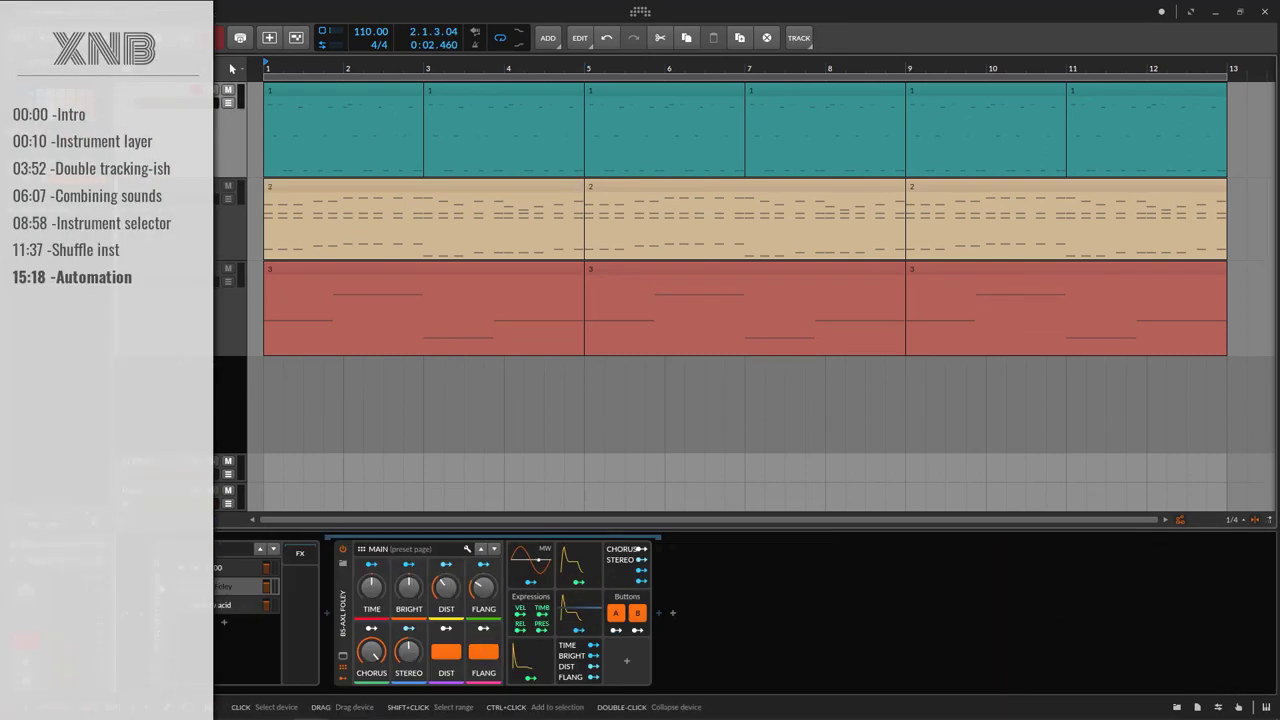
{"action": "scroll", "coordinate": [440, 610], "scroll_direction": "left", "scroll_amount": 3}
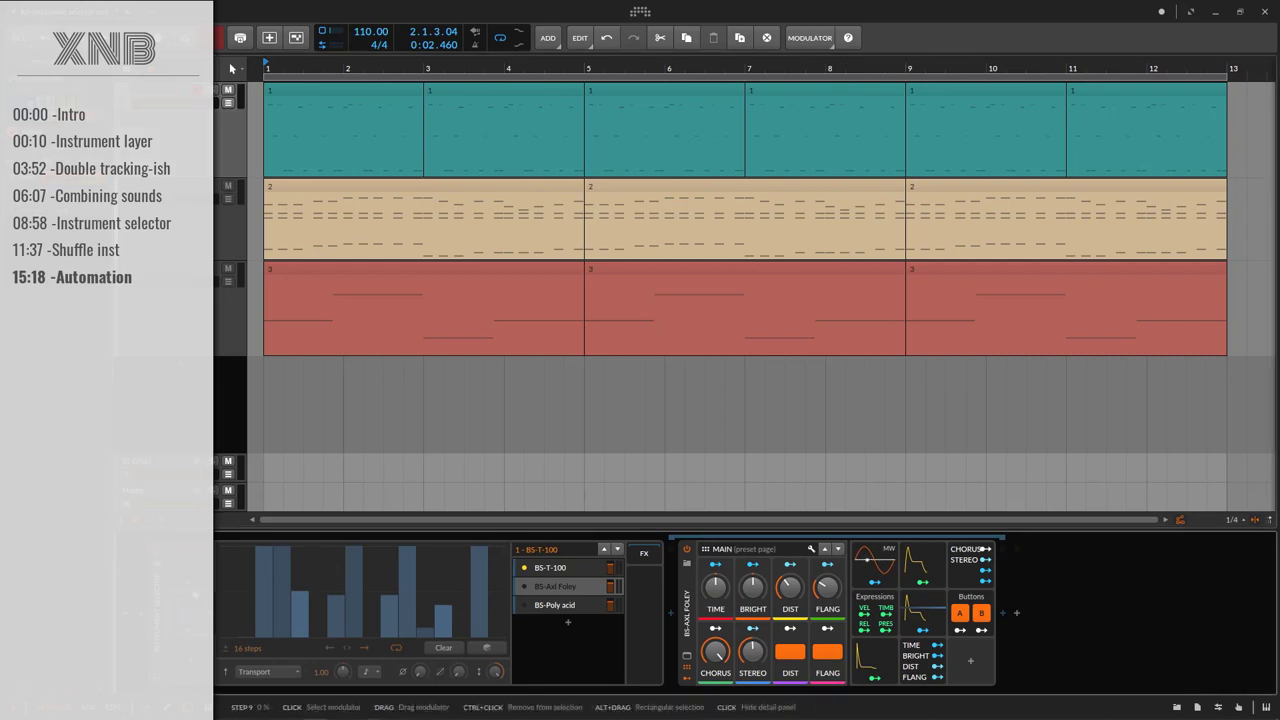
{"action": "left_click", "coordinate": [231, 605]}
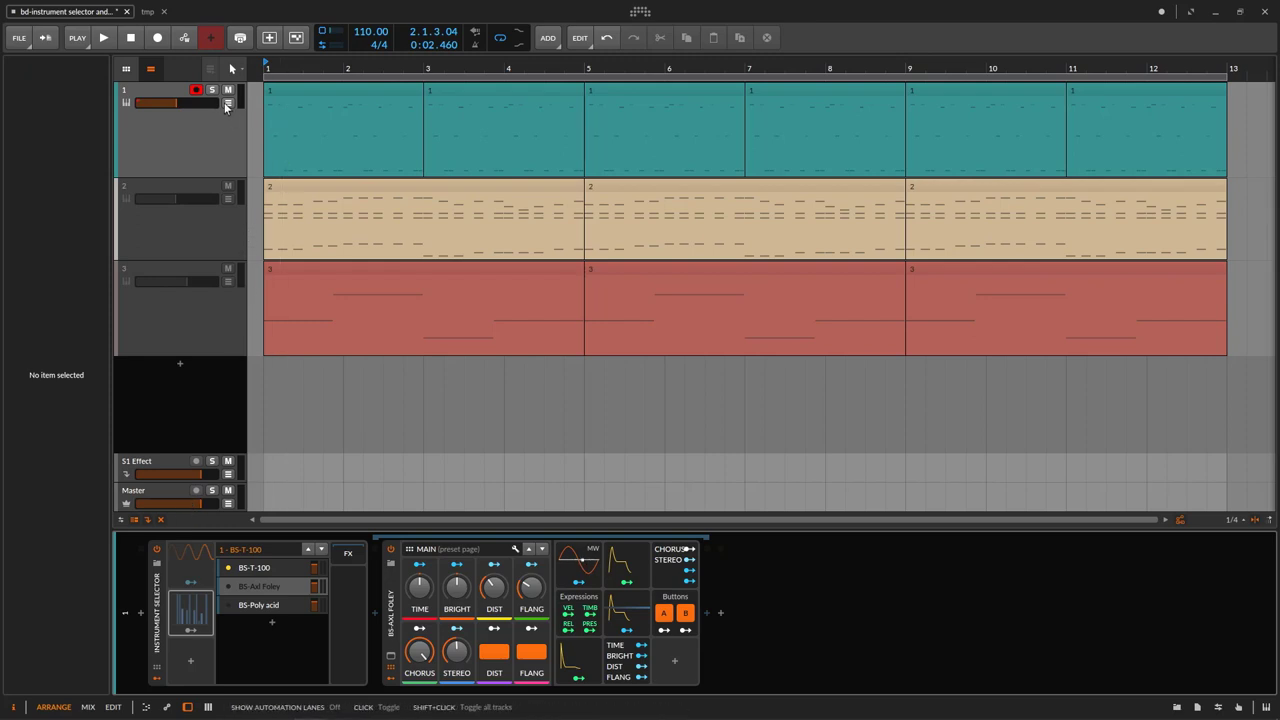
{"action": "left_click", "coordinate": [160, 599]}
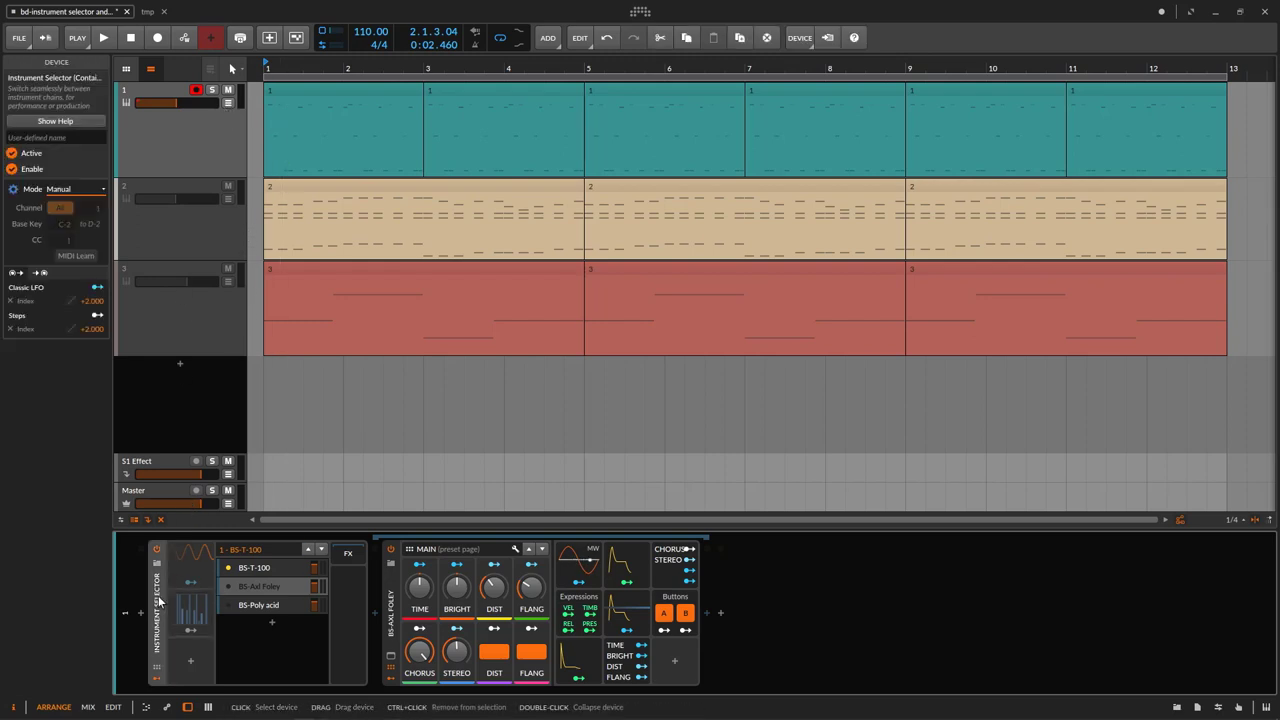
Step: Show track 1's automation lane and assign it to the Instrument Selector's Index parameter
{"action": "left_click", "coordinate": [228, 104]}
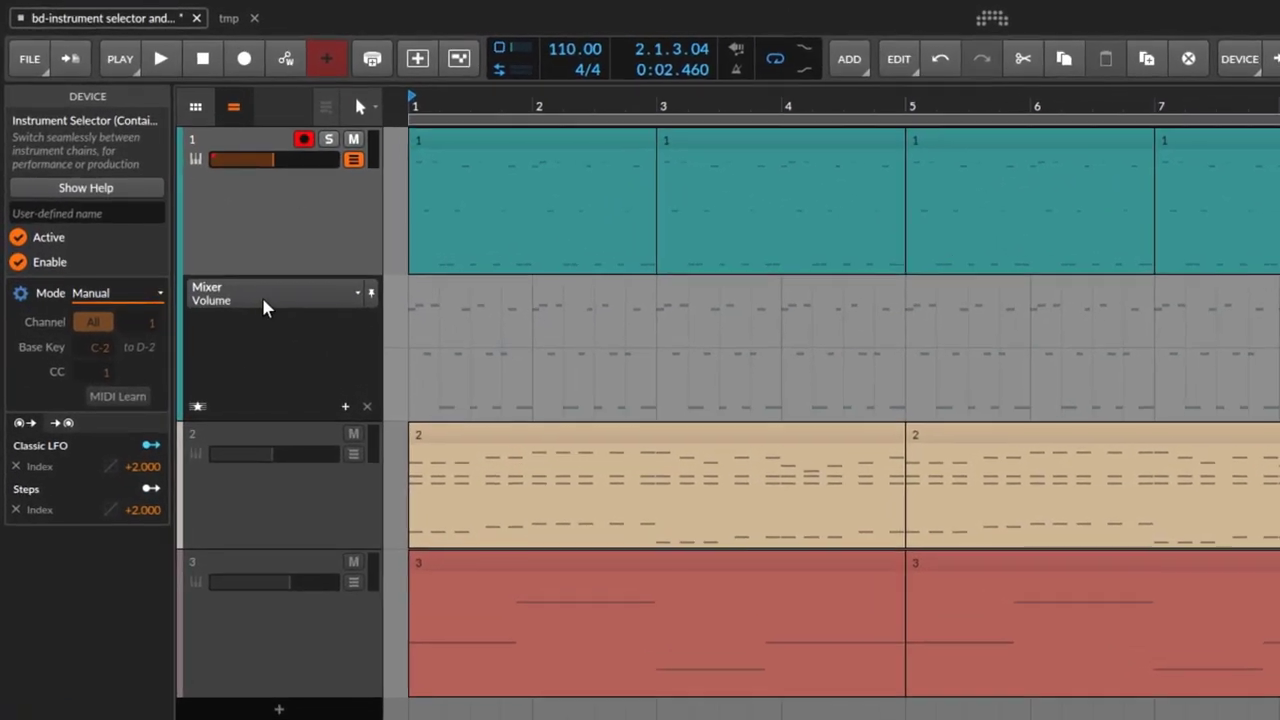
{"action": "left_click", "coordinate": [333, 292]}
{"action": "mouse_move", "coordinate": [300, 338]}
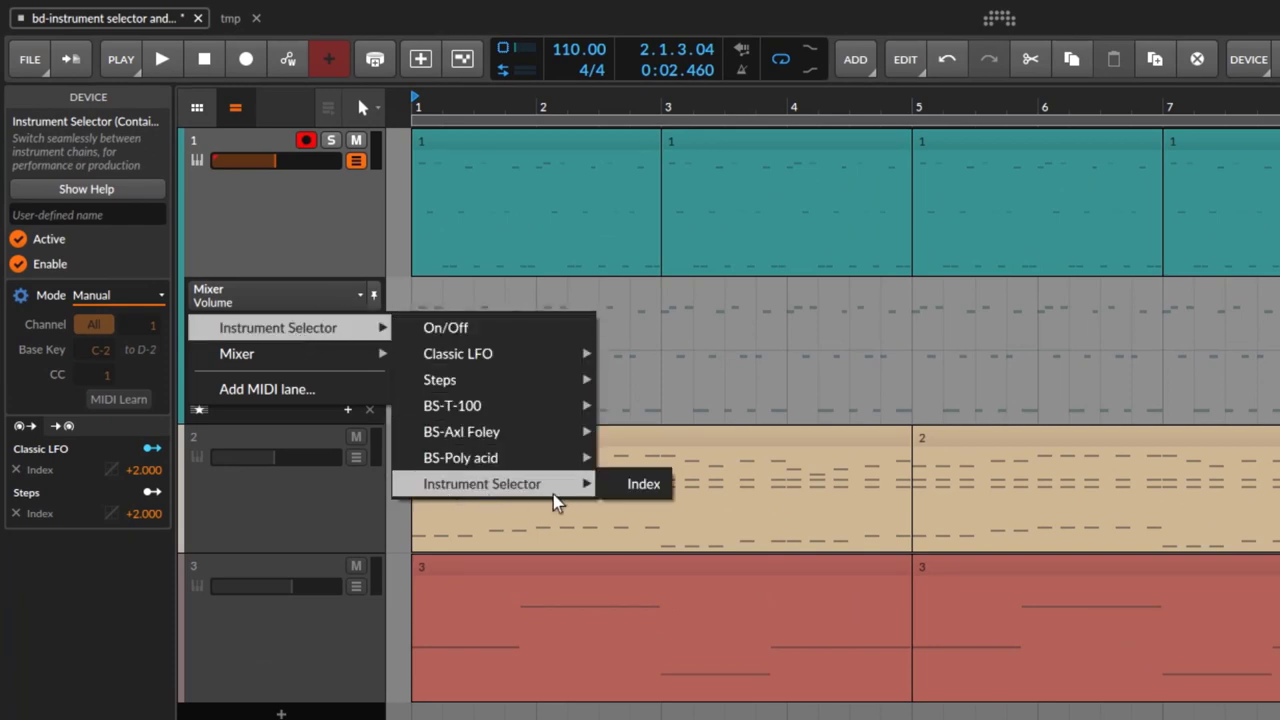
{"action": "left_click", "coordinate": [634, 484]}
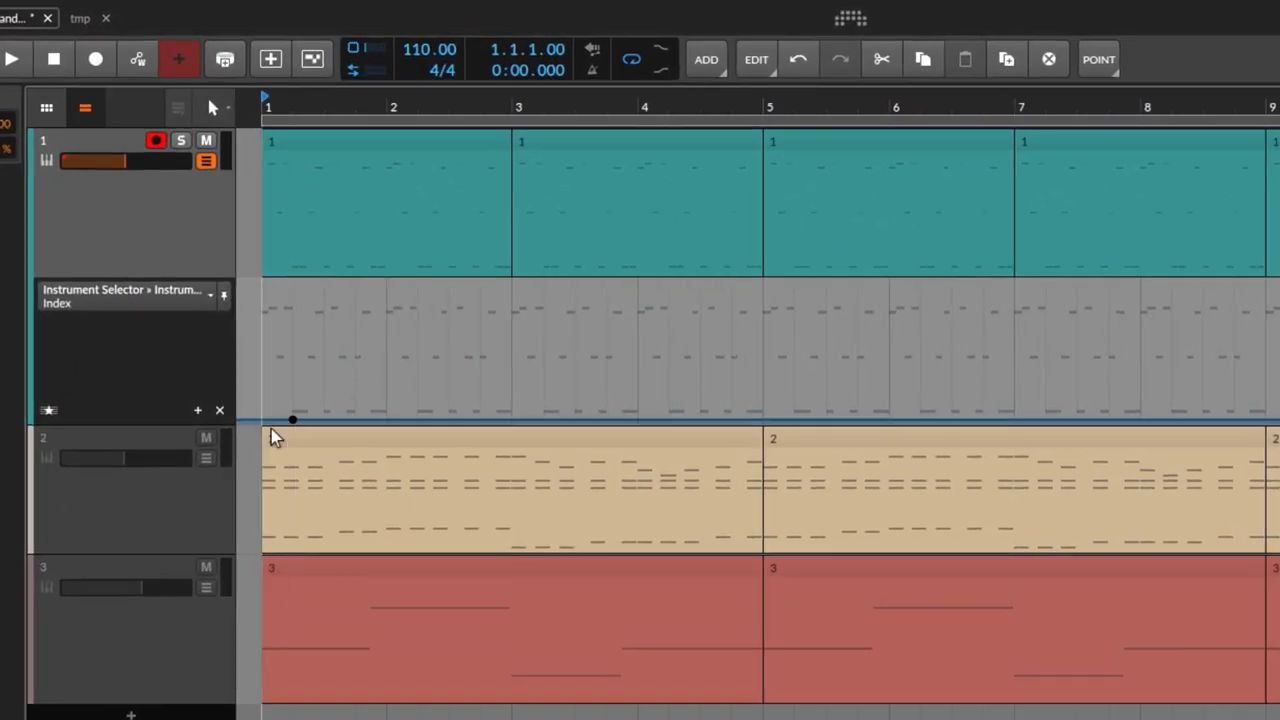
Step: Place an Index automation point at bar 1 for the BS-T-100 layer and start playback
{"action": "mouse_move", "coordinate": [282, 272]}
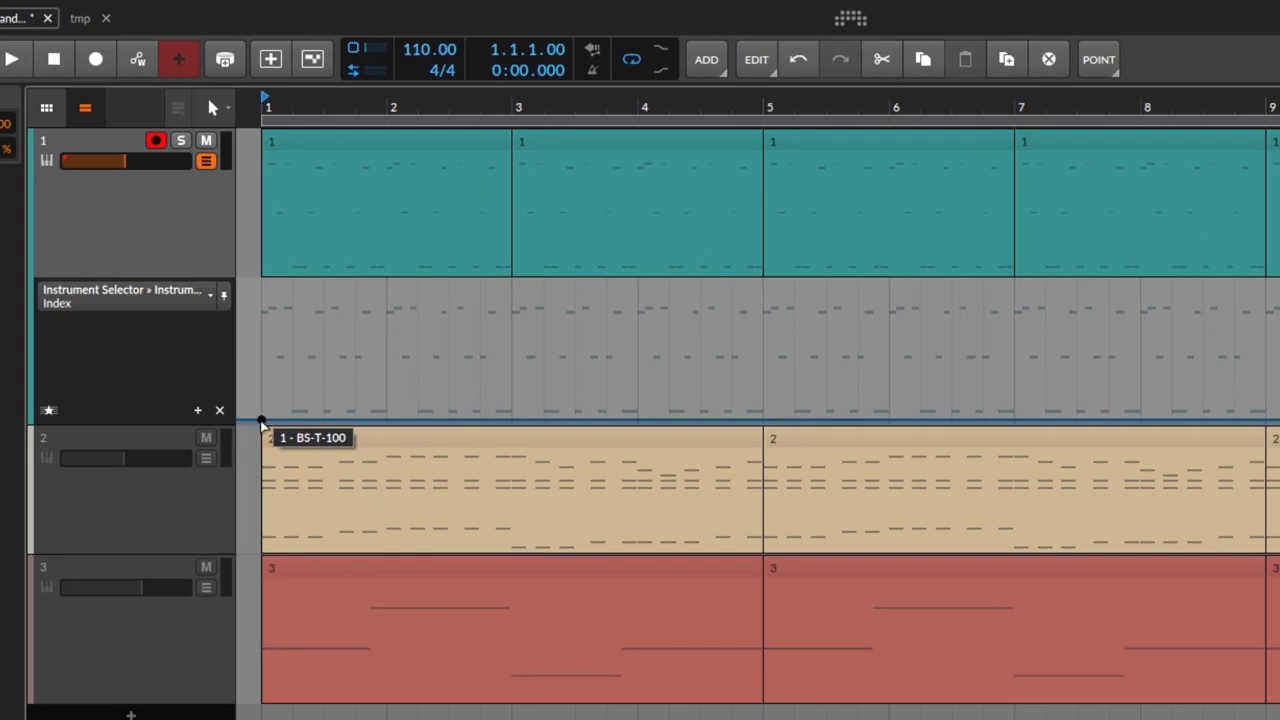
{"action": "left_click", "coordinate": [314, 538]}
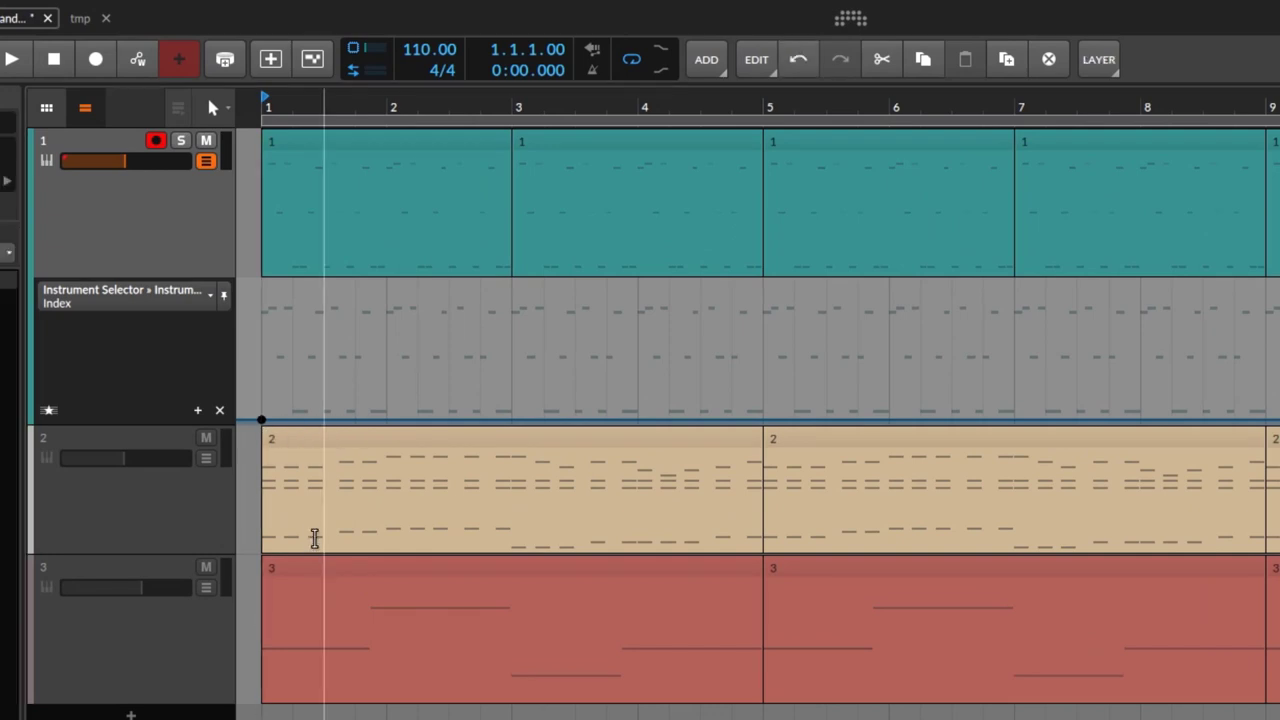
{"action": "key", "text": "space"}
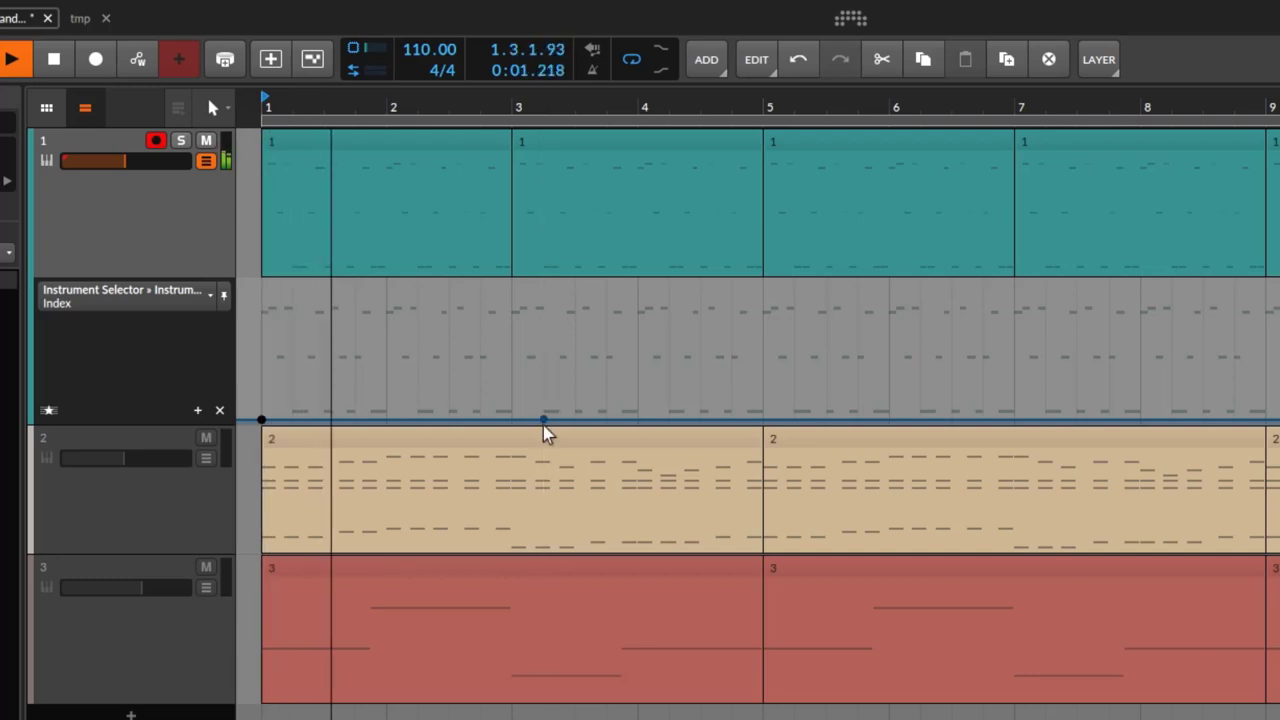
Step: Automate the Index in steps to BS-Poly acid at bar 3, BS-Axl Foley at bar 5 and BS-T-100 at bar 7
{"action": "left_click_drag", "start_coordinate": [543, 420], "coordinate": [523, 291]}
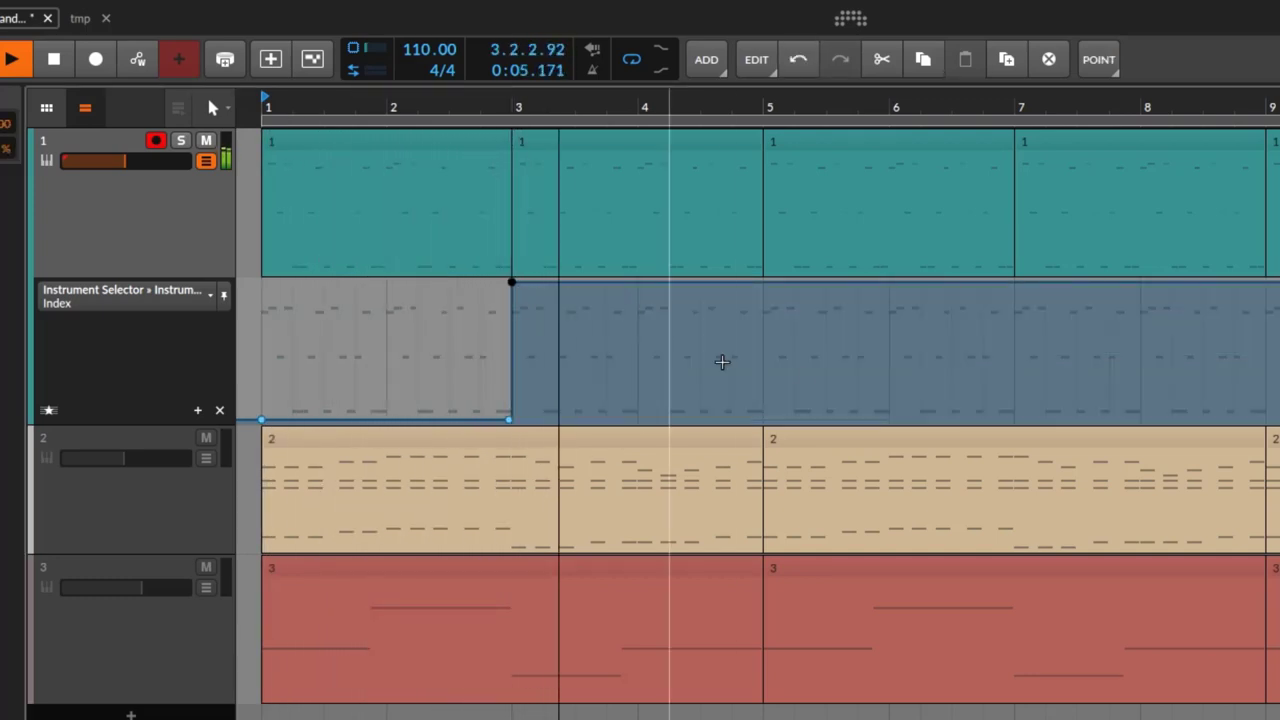
{"action": "left_click", "coordinate": [760, 287]}
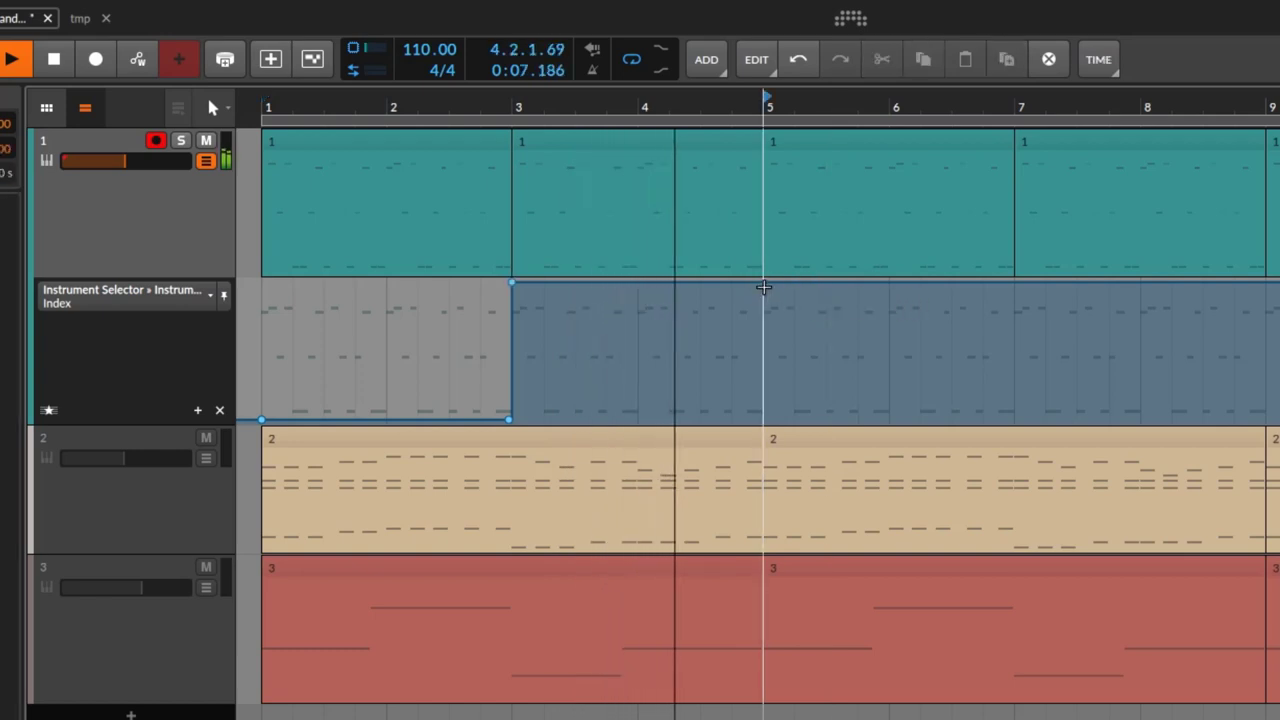
{"action": "left_click_drag", "start_coordinate": [763, 287], "coordinate": [763, 351]}
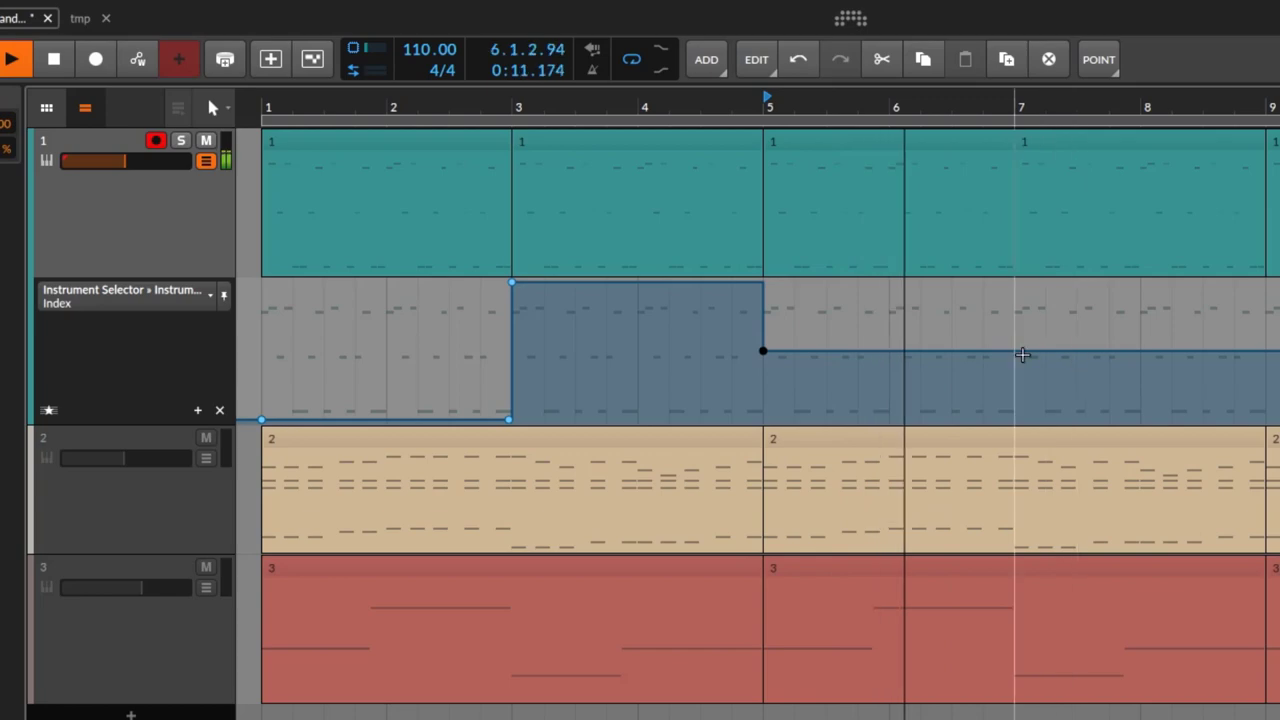
{"action": "left_click_drag", "start_coordinate": [1014, 351], "coordinate": [1013, 420]}
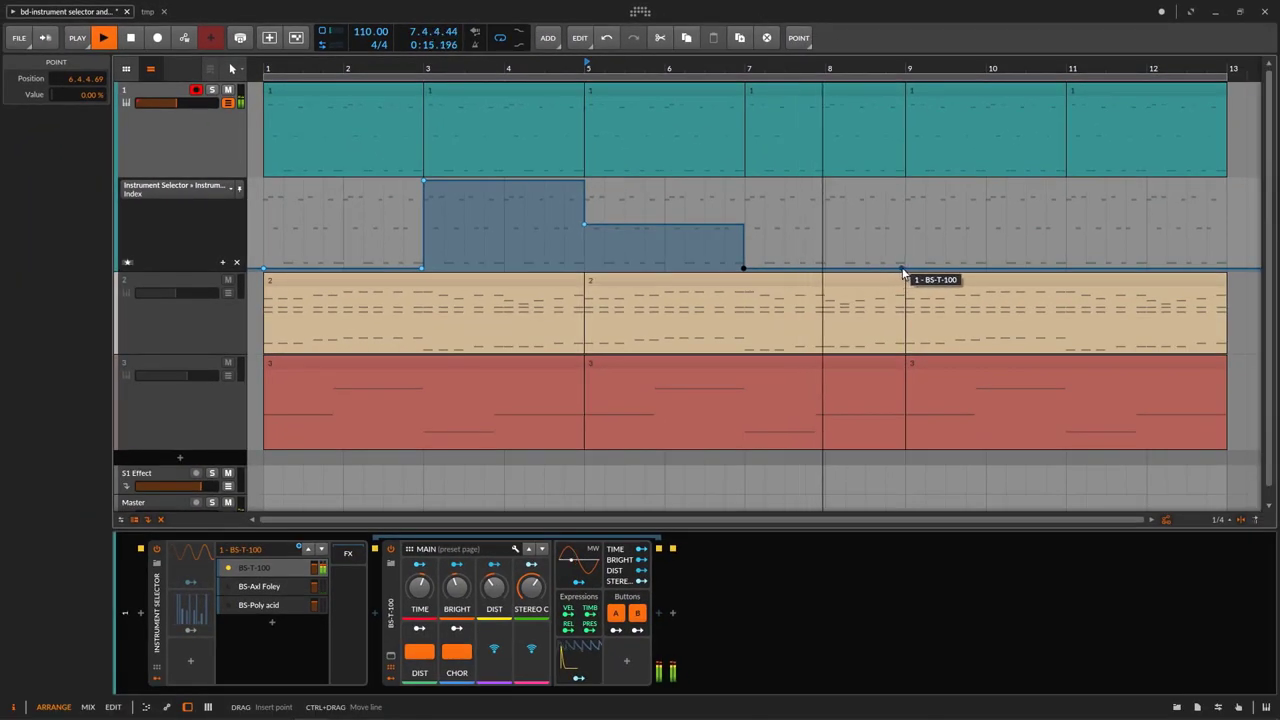
Step: Extend the Index automation with BS-Axl Foley at bar 9, a 0% point just after bar 8 and BS-Poly acid at bar 10
{"action": "left_click_drag", "start_coordinate": [906, 270], "coordinate": [905, 225]}
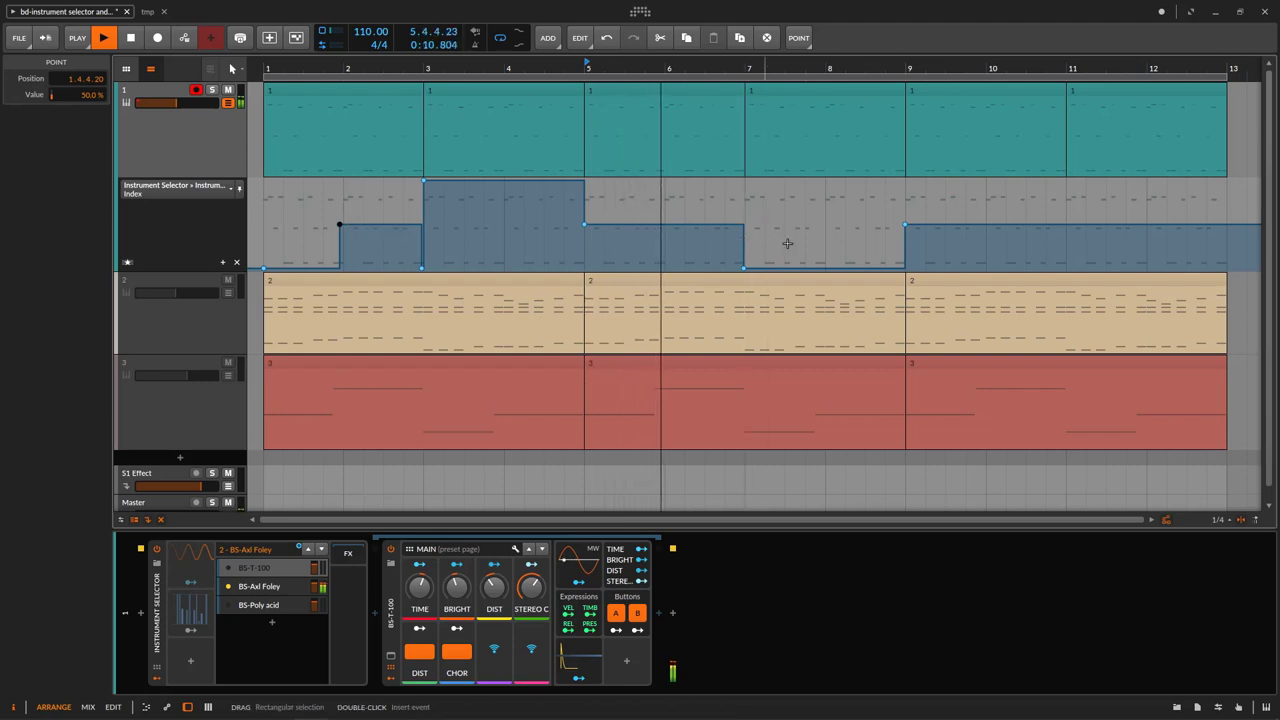
{"action": "mouse_move", "coordinate": [836, 268]}
{"action": "left_mouse_down"}
{"action": "mouse_move", "coordinate": [837, 229]}
{"action": "mouse_move", "coordinate": [837, 269]}
{"action": "left_mouse_up"}
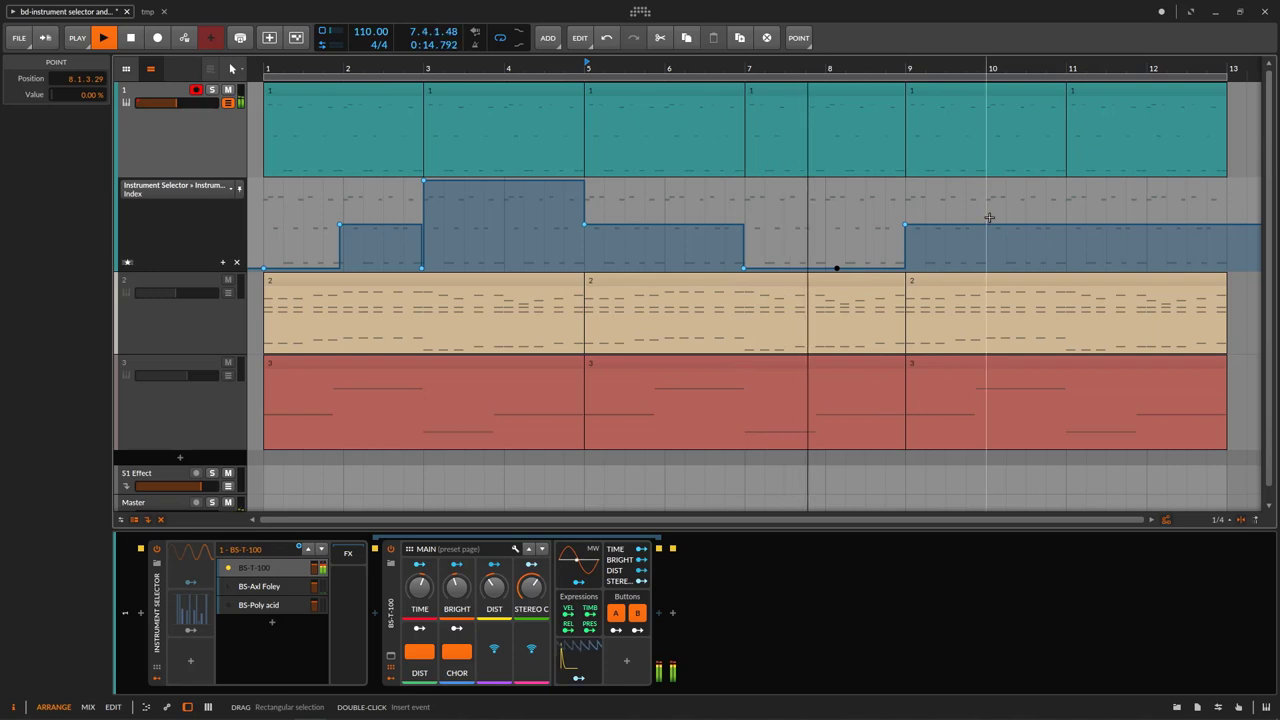
{"action": "left_click_drag", "start_coordinate": [990, 229], "coordinate": [990, 181]}
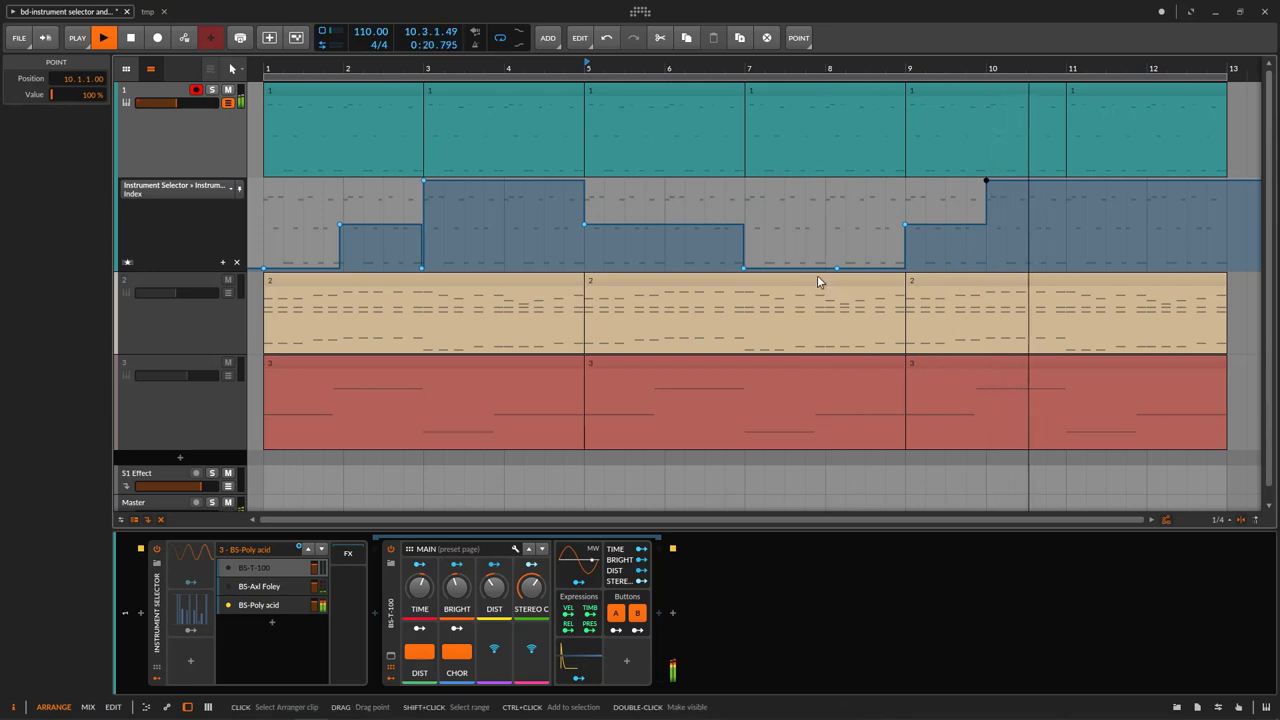
Step: Stop playback and deactivate track 1 with its automation lane hidden
{"action": "left_click", "coordinate": [229, 104]}
{"action": "key", "text": "space"}
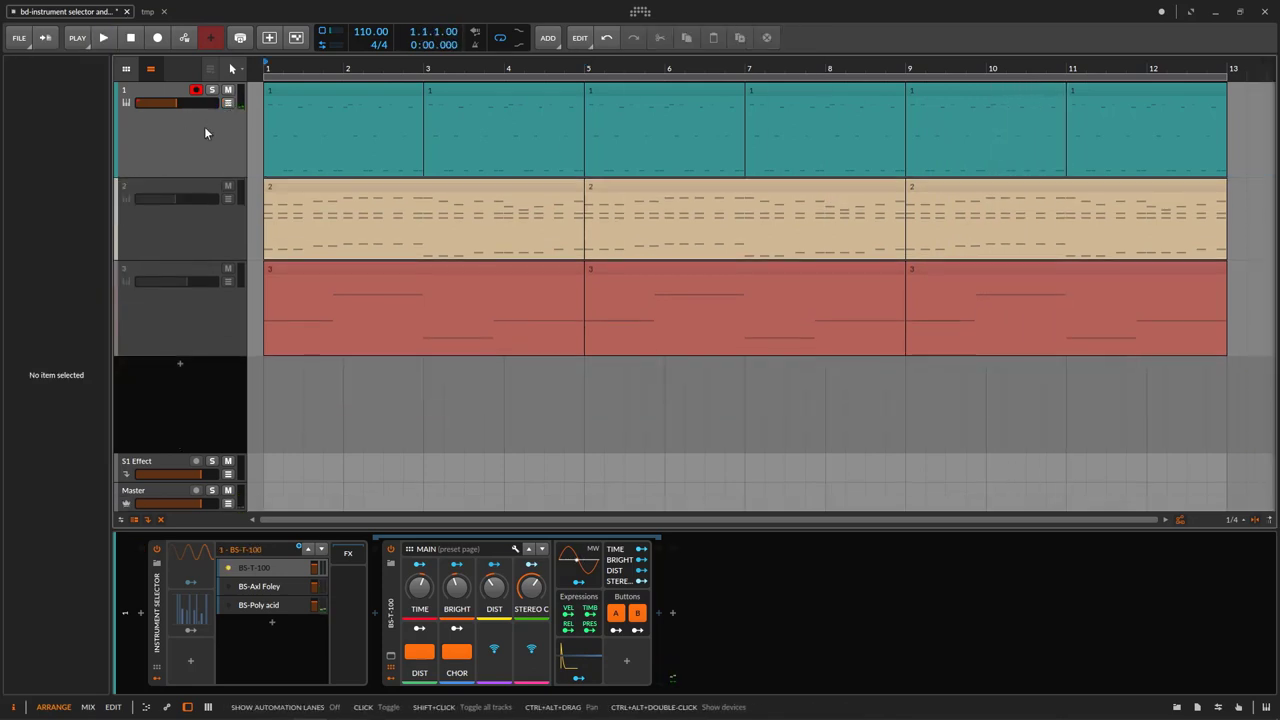
{"action": "right_click", "coordinate": [203, 128]}
{"action": "left_click", "coordinate": [286, 309]}
Step: Activate track 3 and show its automation lane
{"action": "left_click", "coordinate": [176, 335]}
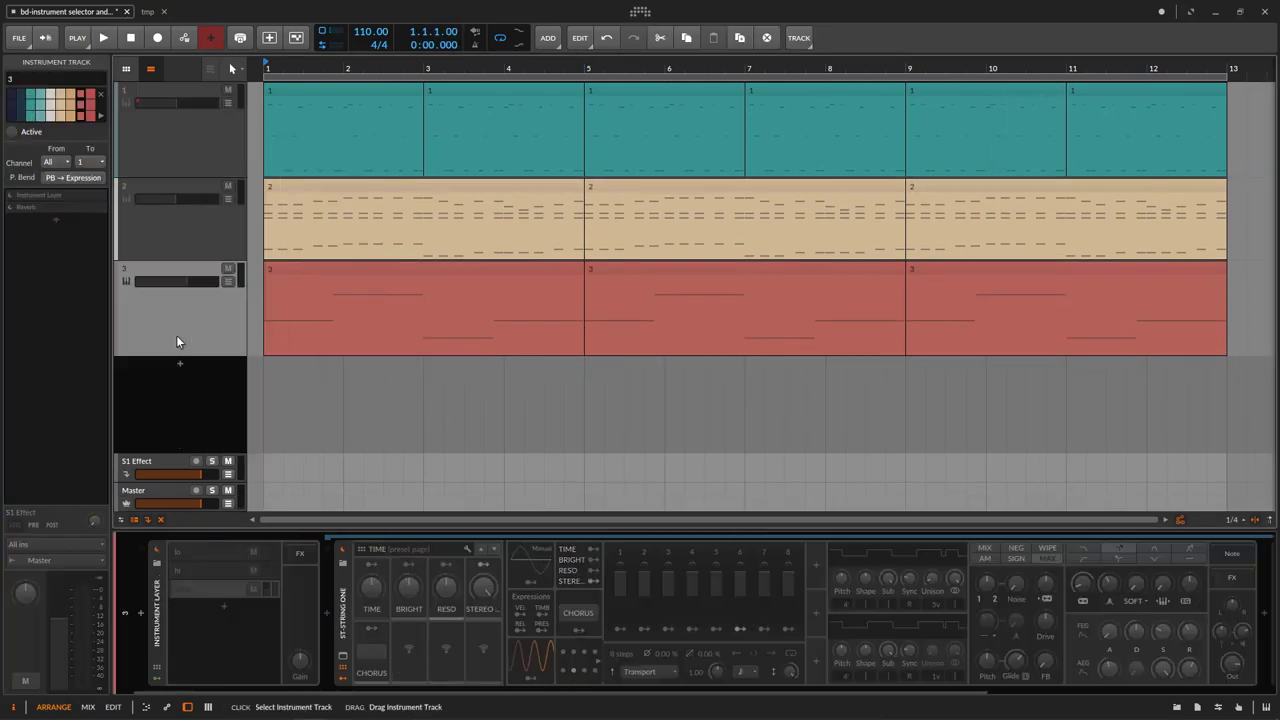
{"action": "right_click", "coordinate": [176, 334]}
{"action": "left_click", "coordinate": [248, 512]}
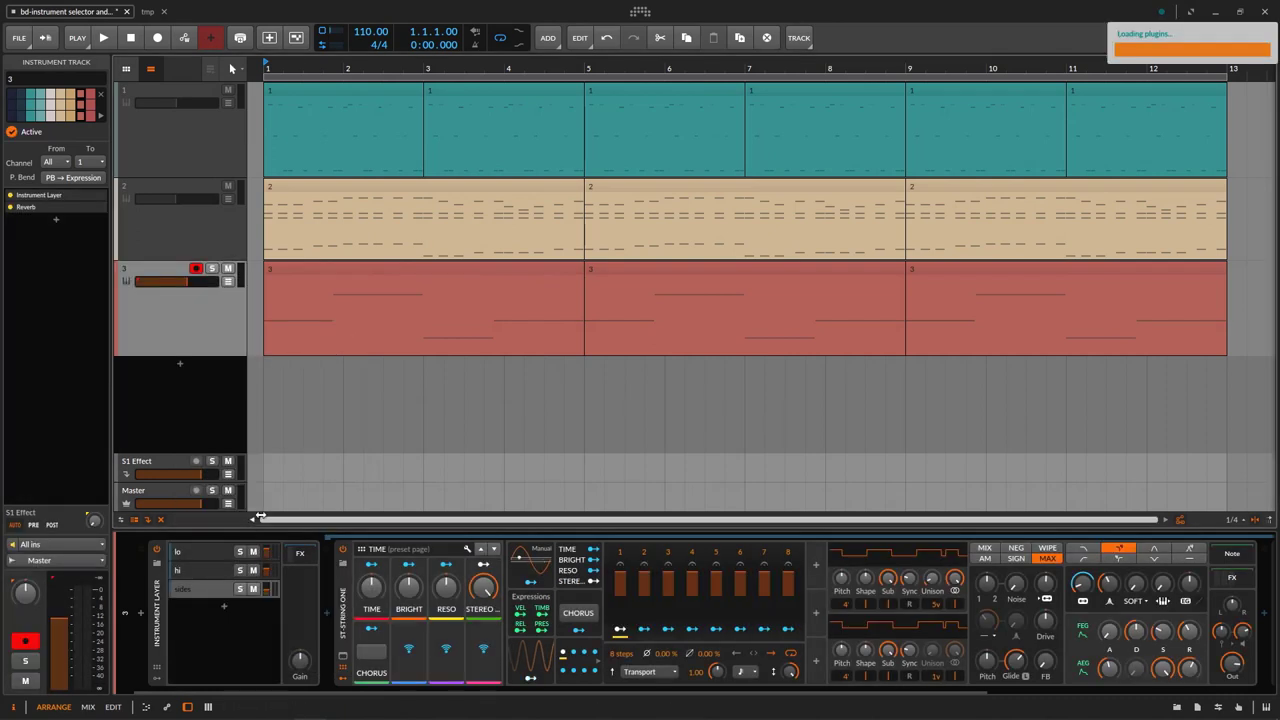
{"action": "left_click", "coordinate": [227, 282]}
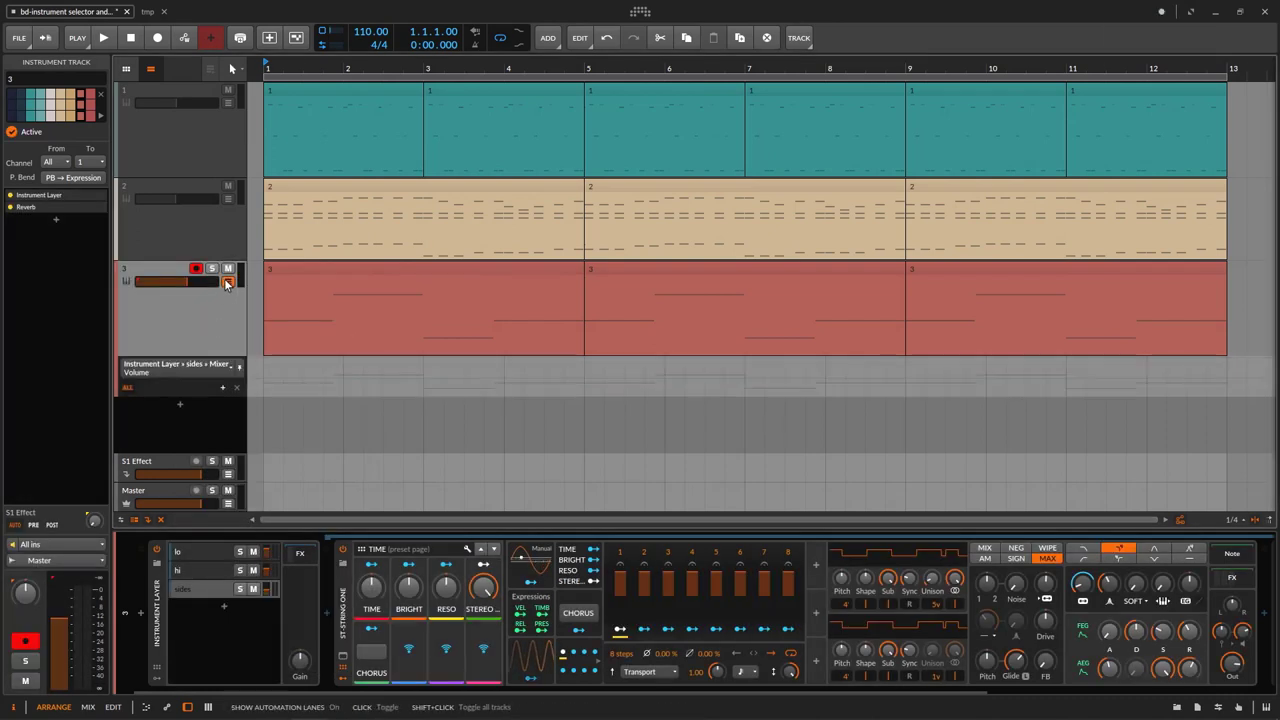
Step: Play track 3 and examine the Instrument Layer's lo, hi and sides layers, toggling lo's solo on and off
{"action": "left_click", "coordinate": [105, 38]}
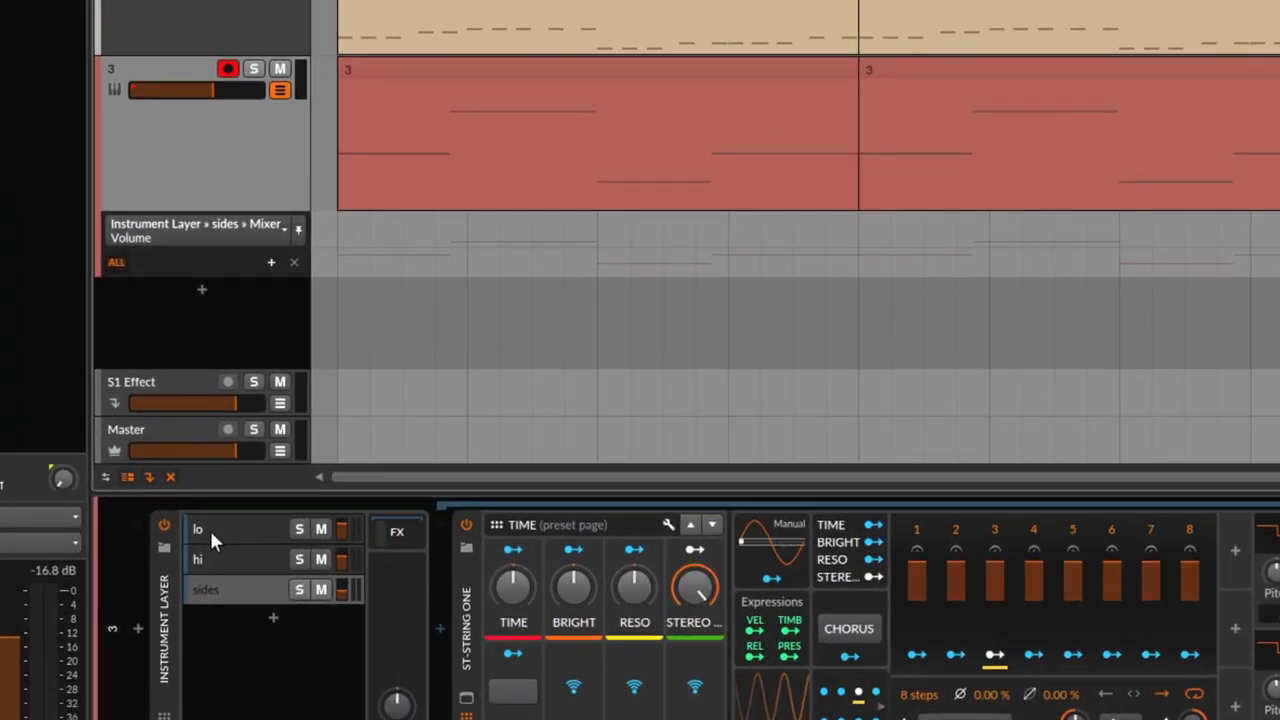
{"action": "left_click", "coordinate": [213, 529]}
{"action": "left_click", "coordinate": [229, 561]}
{"action": "left_click", "coordinate": [230, 591]}
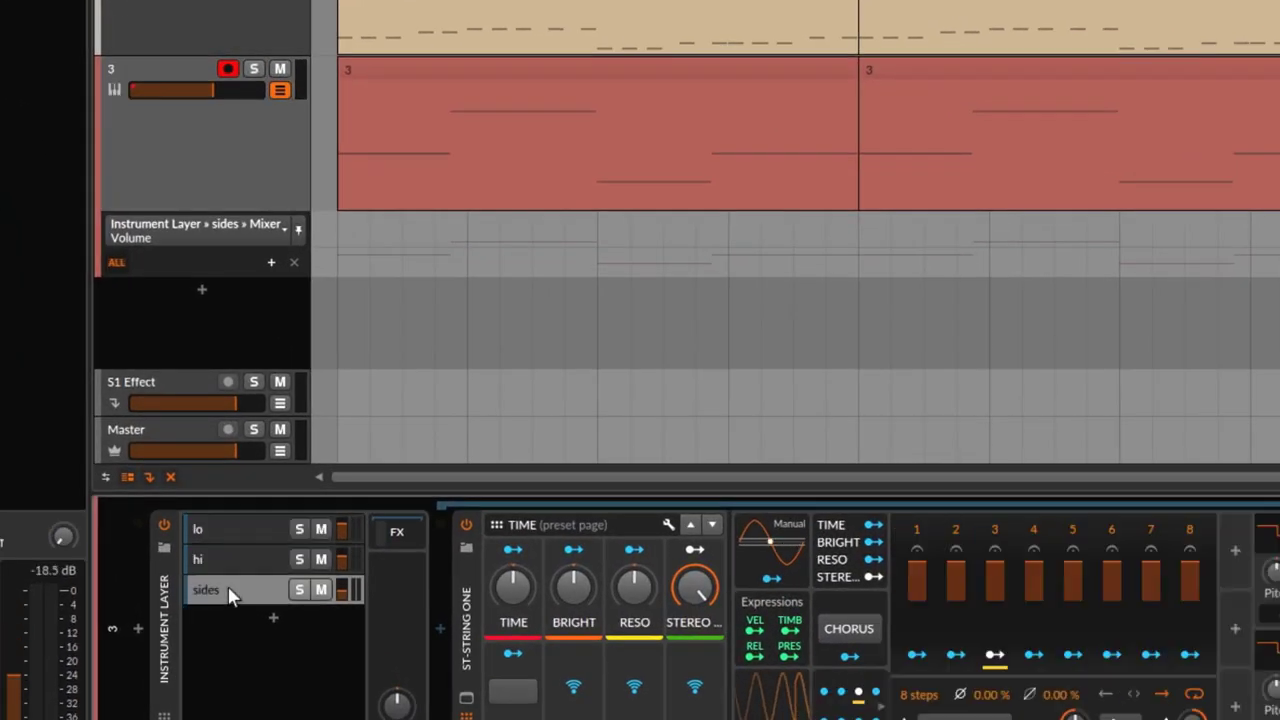
{"action": "left_click", "coordinate": [298, 530]}
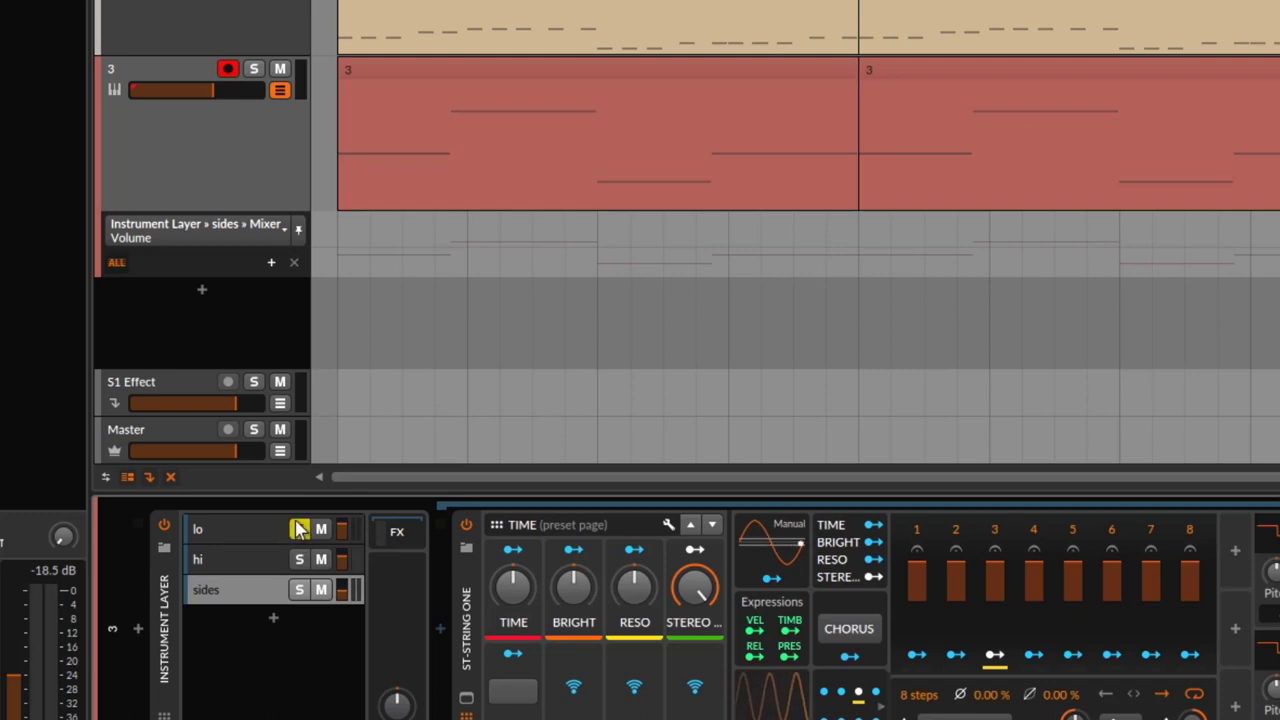
{"action": "left_click", "coordinate": [297, 531]}
Step: Assign track 3's automation lane to the mixer Volume of the Instrument Layer's lo layer
{"action": "left_click", "coordinate": [256, 241]}
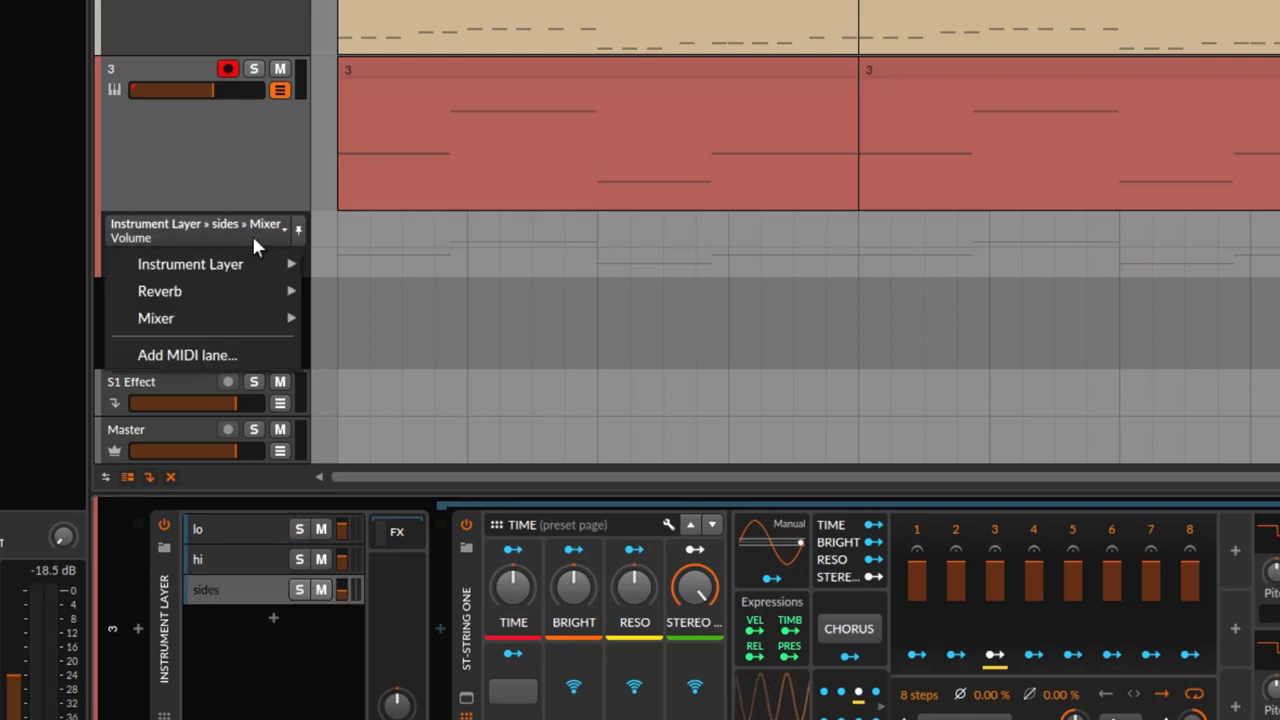
{"action": "mouse_move", "coordinate": [227, 263]}
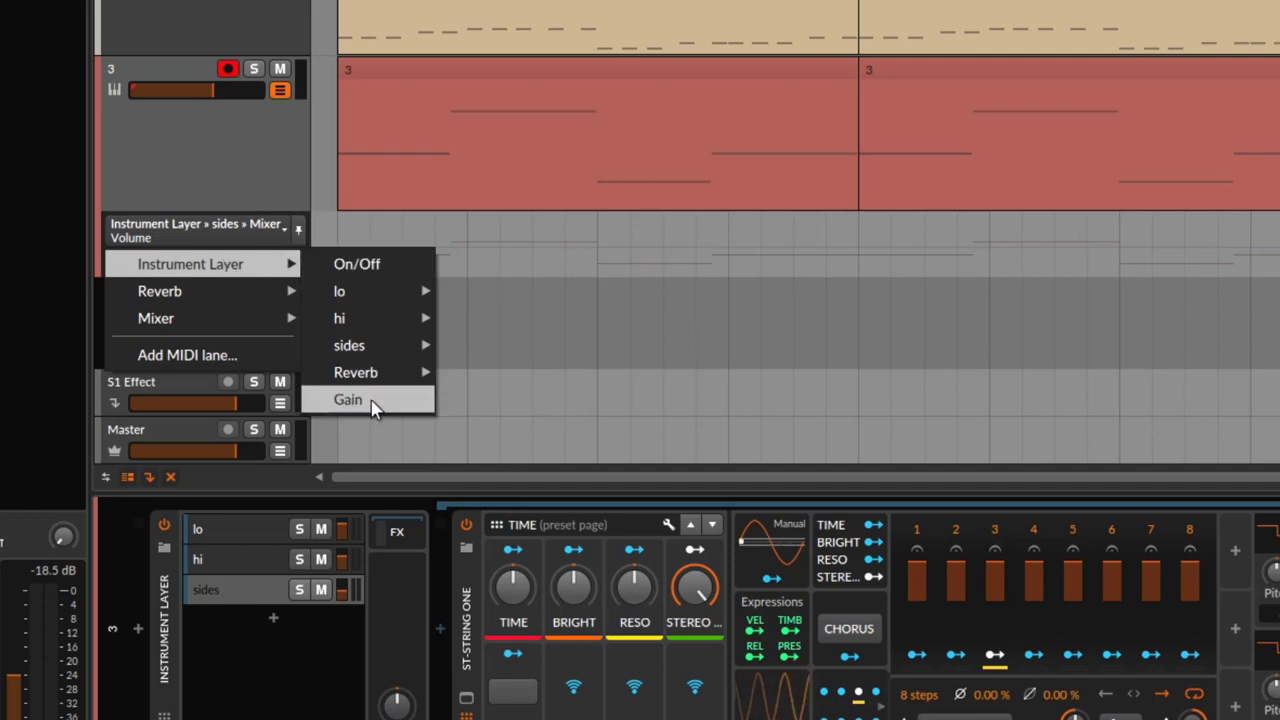
{"action": "mouse_move", "coordinate": [371, 300]}
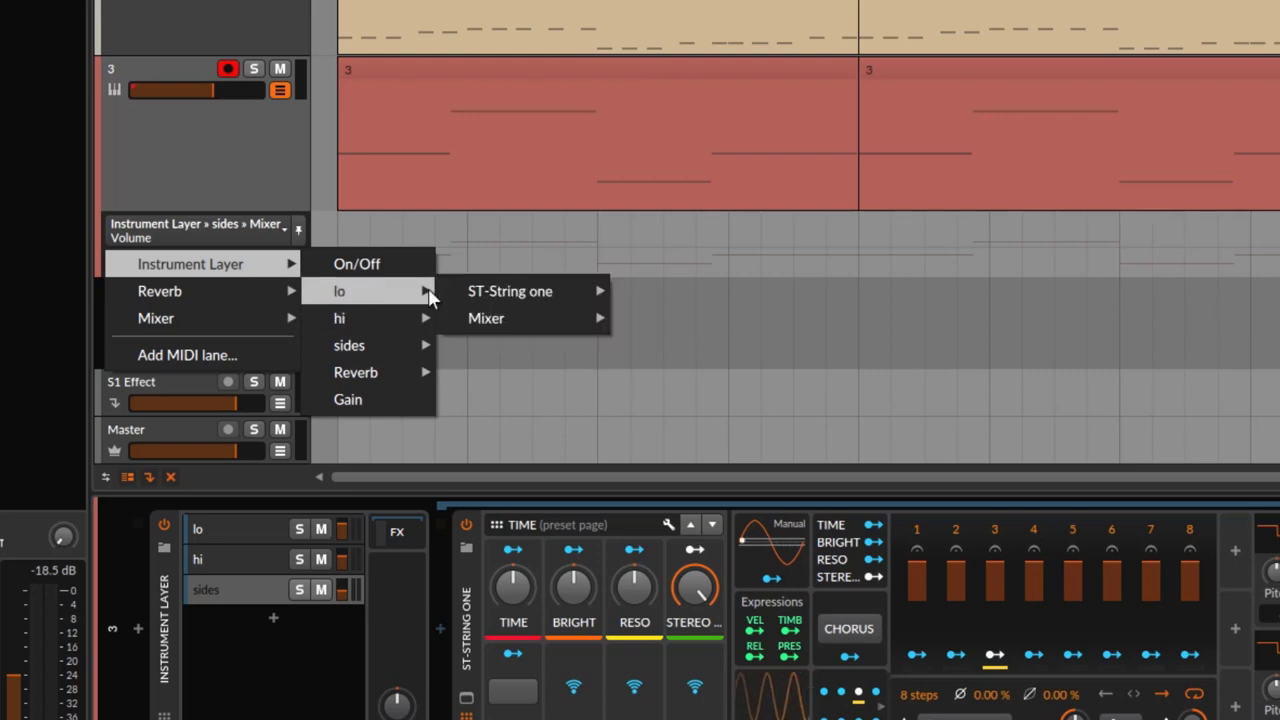
{"action": "mouse_move", "coordinate": [539, 314]}
{"action": "mouse_move", "coordinate": [495, 300]}
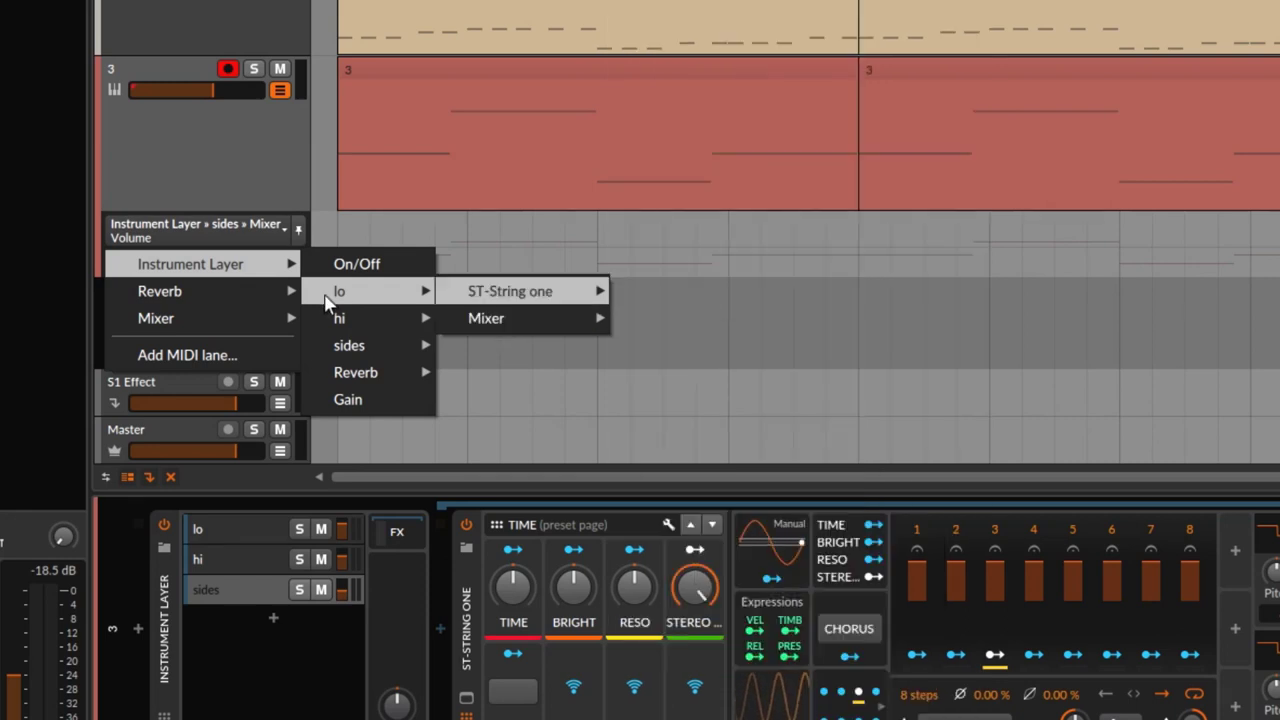
{"action": "mouse_move", "coordinate": [357, 350]}
{"action": "mouse_move", "coordinate": [520, 399]}
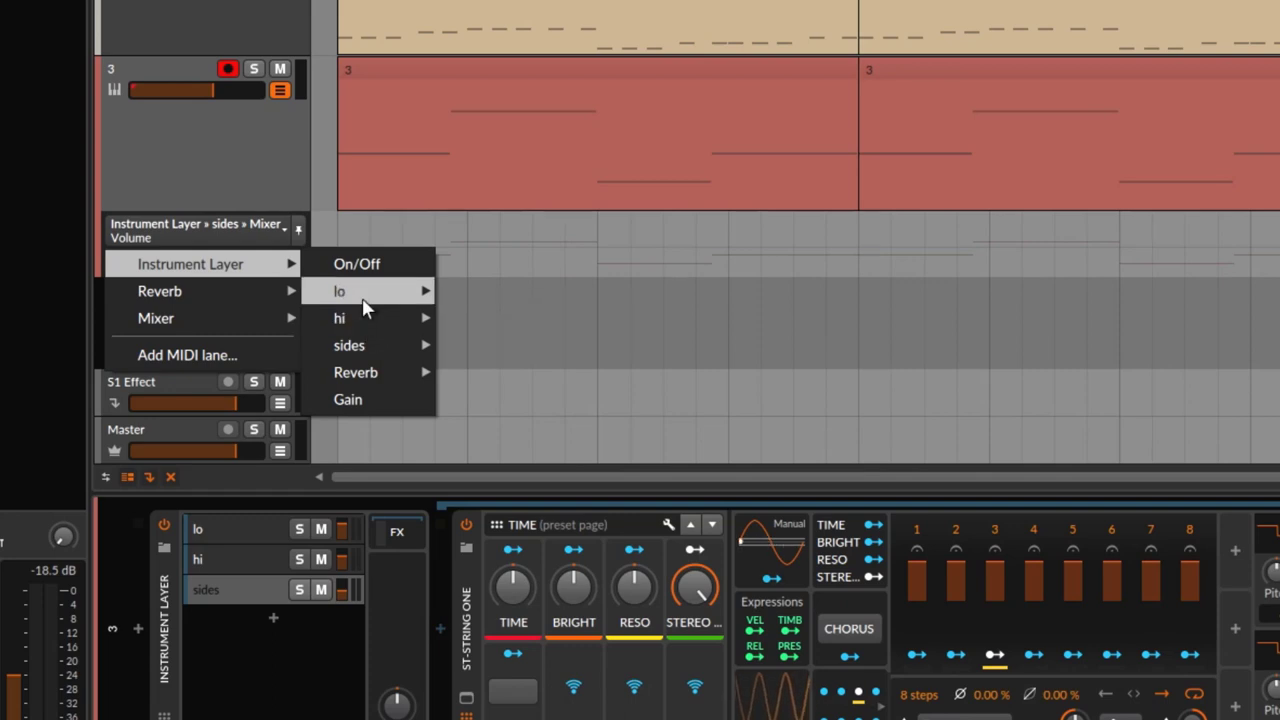
{"action": "mouse_move", "coordinate": [571, 326]}
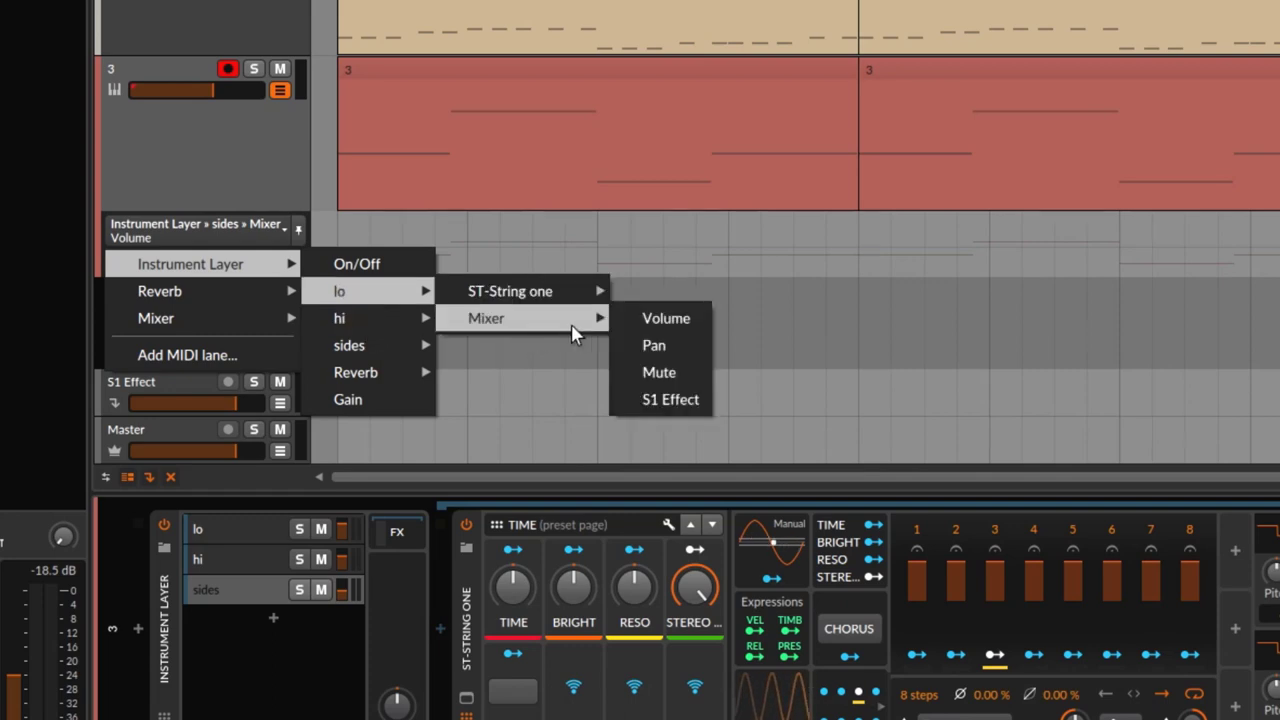
{"action": "left_click", "coordinate": [655, 320]}
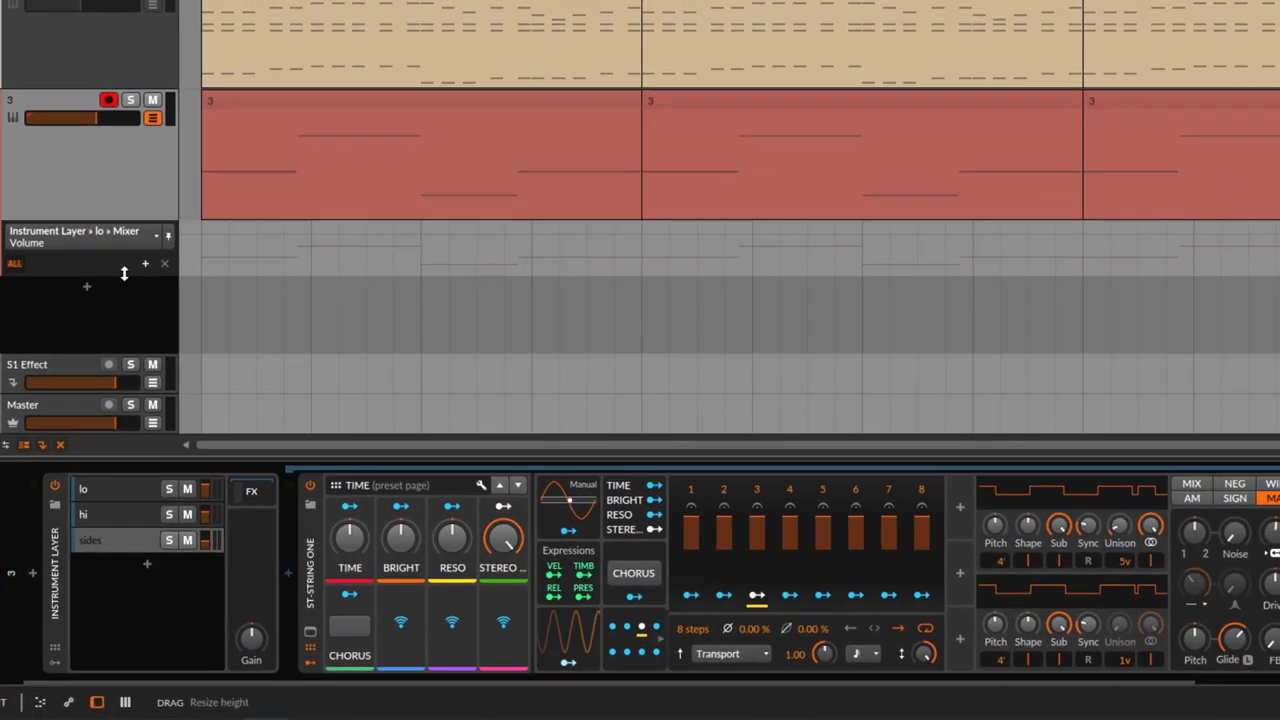
Step: Enlarge the lo Volume lane and draw a fade-in rising from the minimum at bar 1 to bar 5
{"action": "left_click_drag", "start_coordinate": [244, 278], "coordinate": [244, 322]}
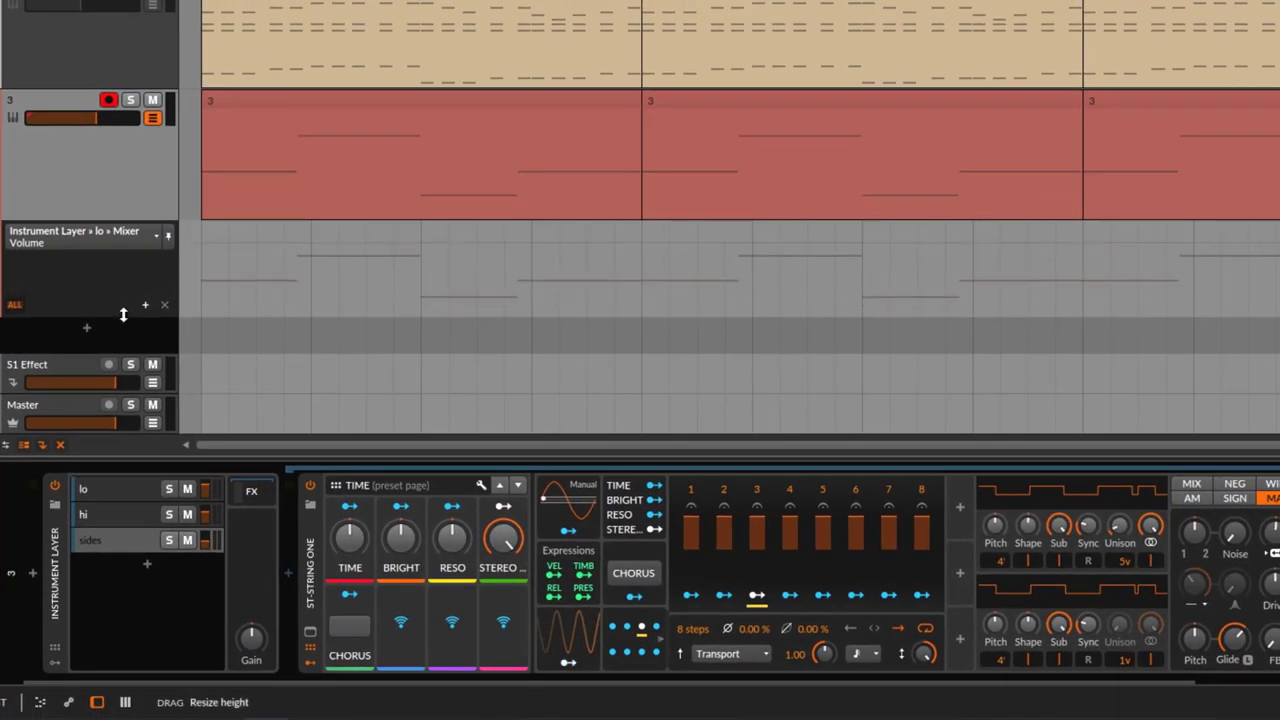
{"action": "left_click_drag", "start_coordinate": [123, 314], "coordinate": [124, 334]}
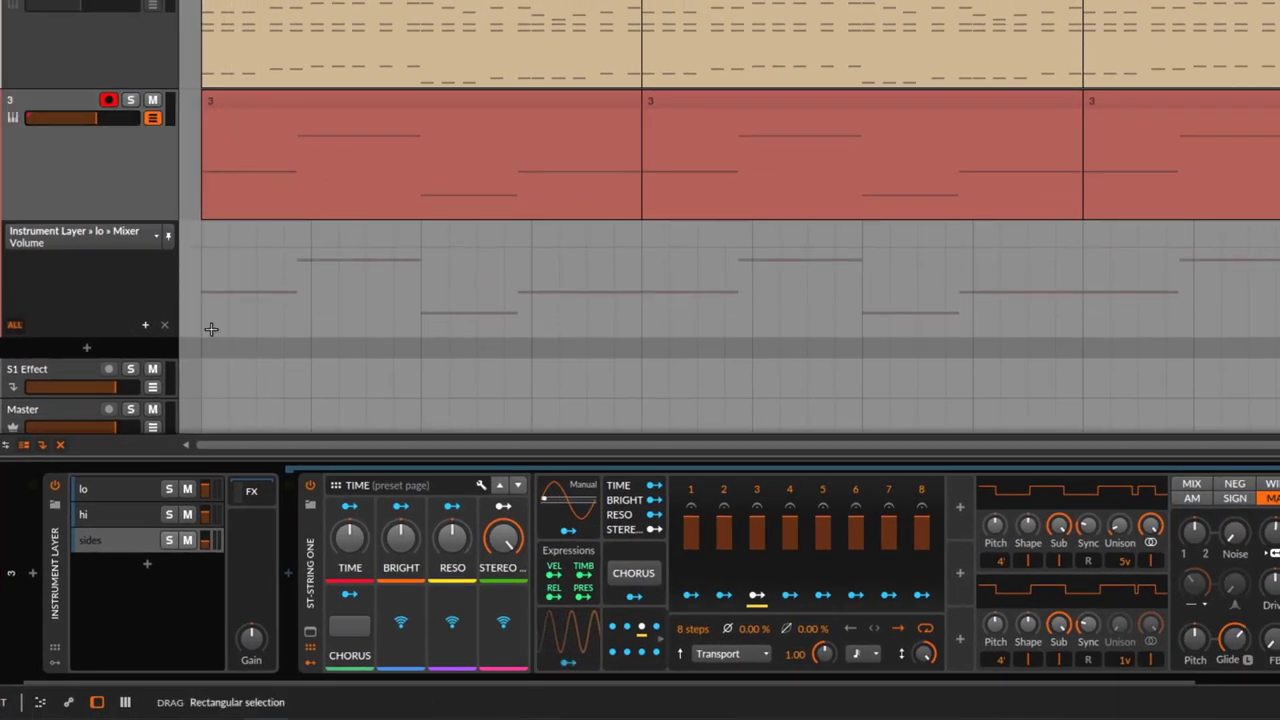
{"action": "left_click_drag", "start_coordinate": [228, 339], "coordinate": [228, 347]}
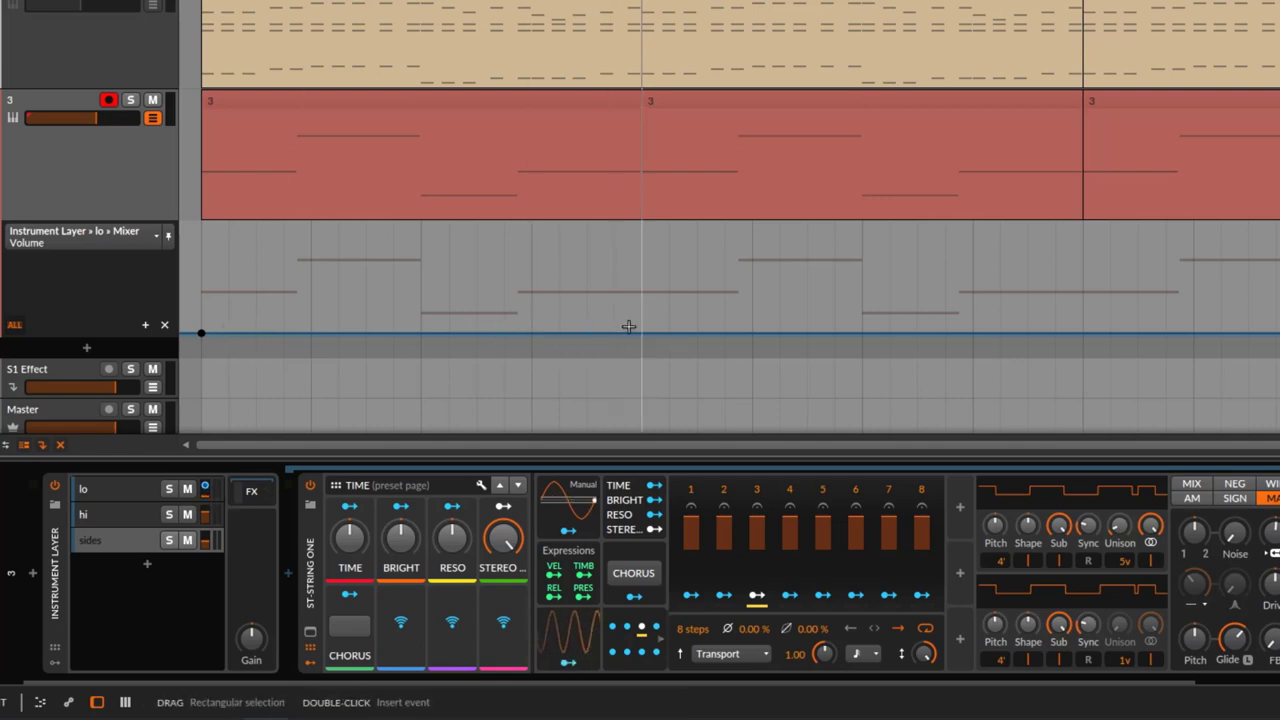
{"action": "left_click_drag", "start_coordinate": [641, 335], "coordinate": [641, 246]}
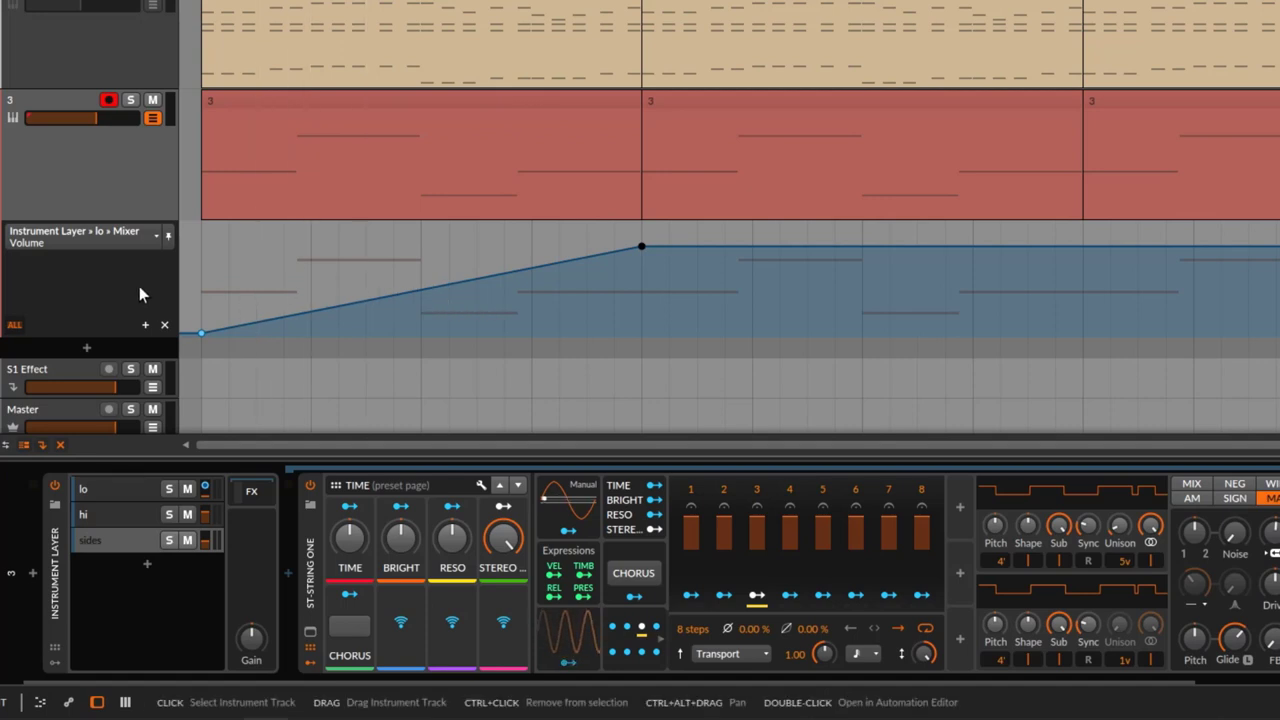
Step: Switch track 3's main automation lane to the mixer Volume of the Instrument Layer's hi layer
{"action": "left_click", "coordinate": [144, 246]}
{"action": "mouse_move", "coordinate": [110, 285]}
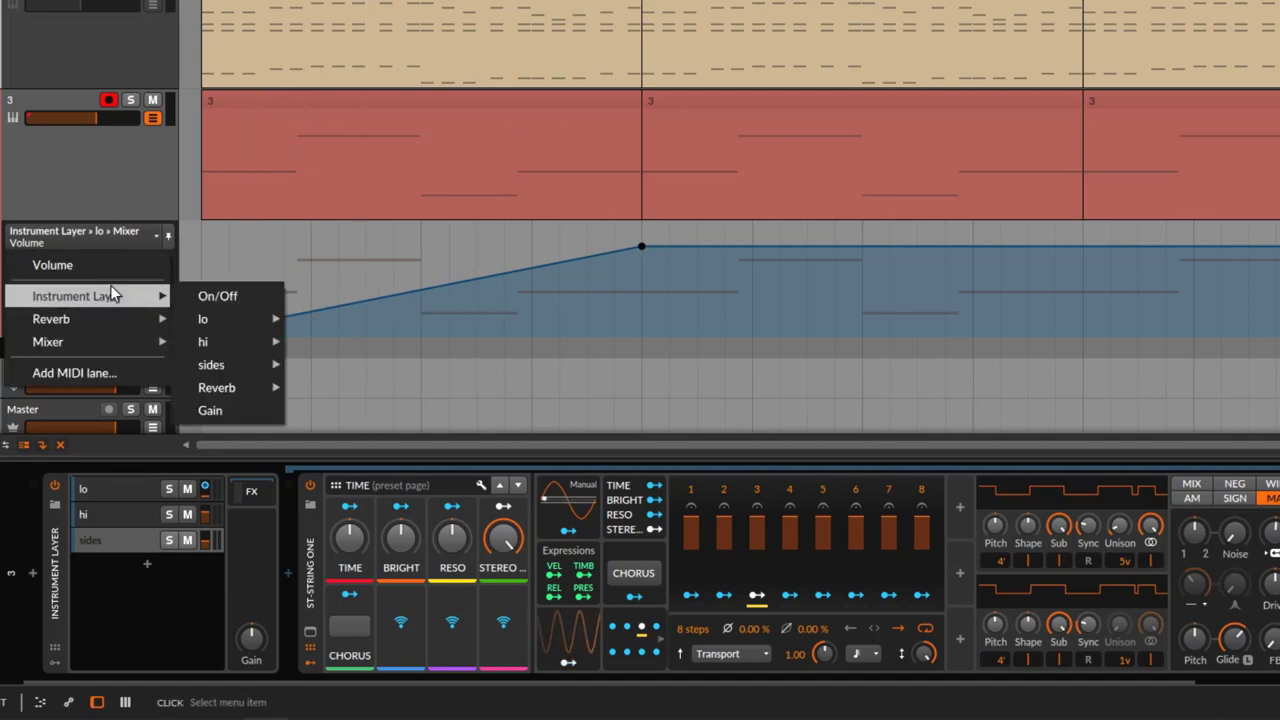
{"action": "mouse_move", "coordinate": [222, 341]}
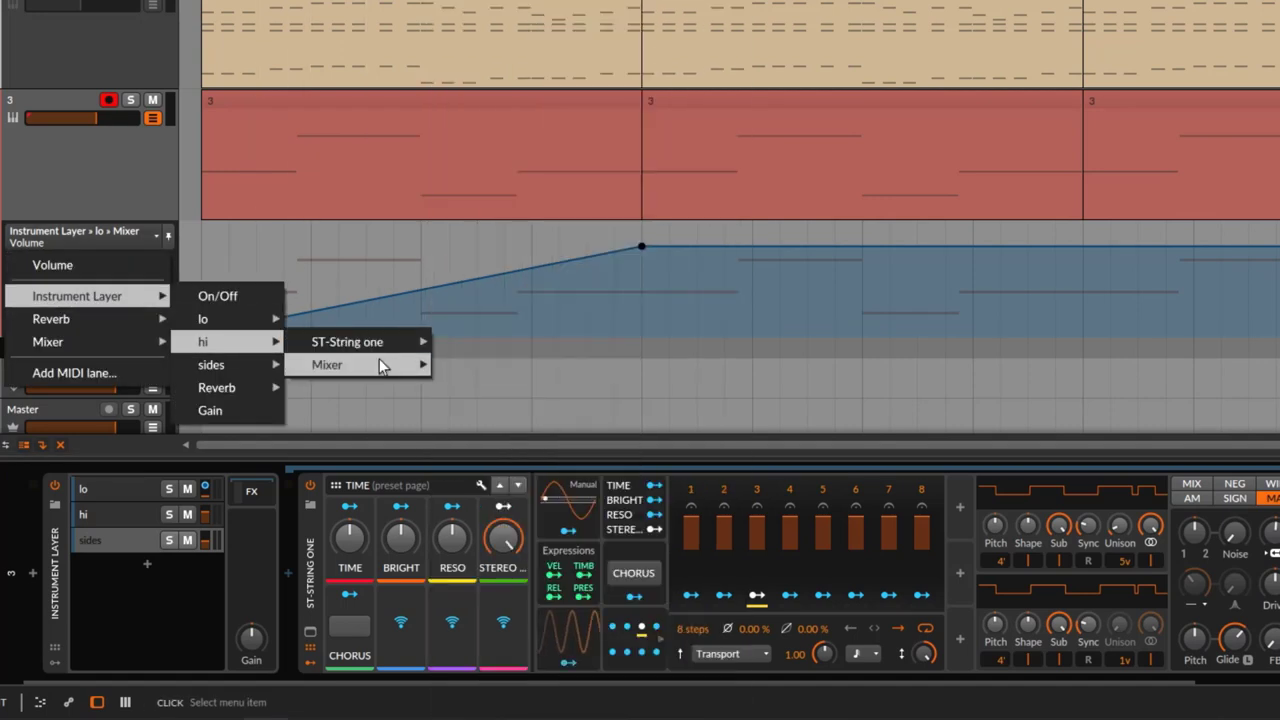
{"action": "mouse_move", "coordinate": [379, 362]}
{"action": "left_click", "coordinate": [478, 365]}
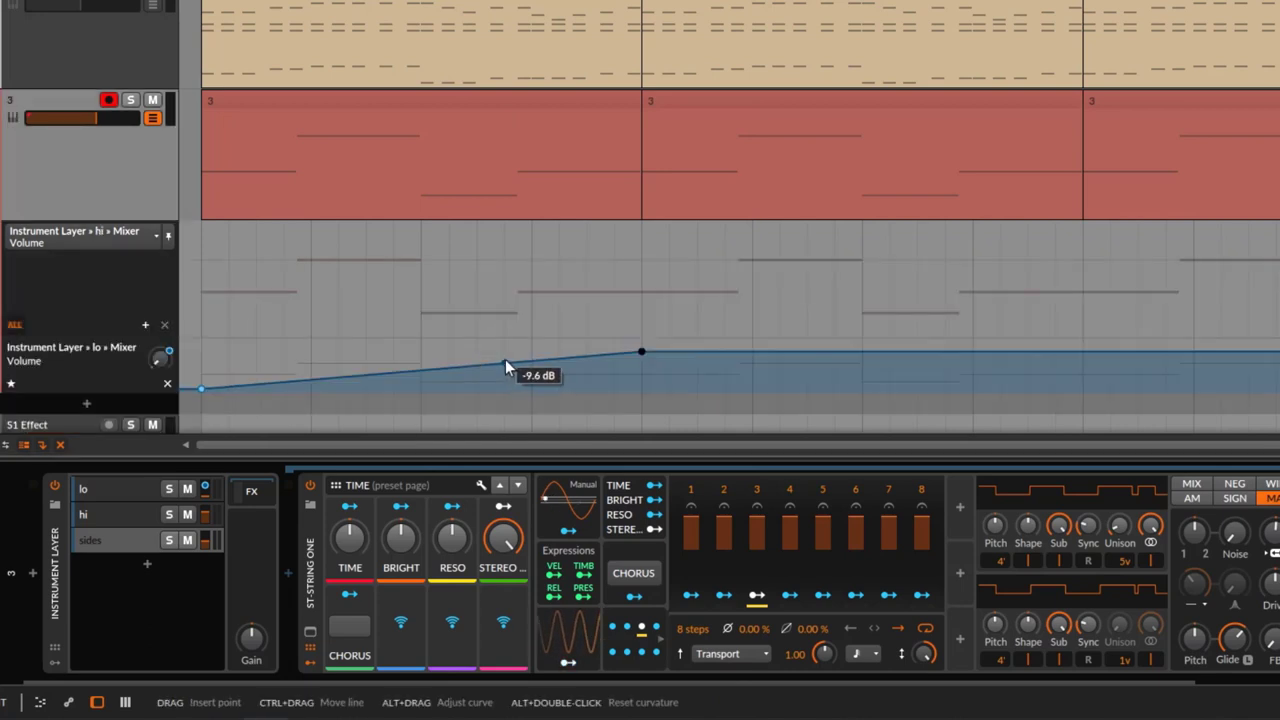
Step: Draw a hi Volume fade-in from -Inf dB at bar 5 up to its highest point at bar 9, and start playback
{"action": "left_click", "coordinate": [1085, 261]}
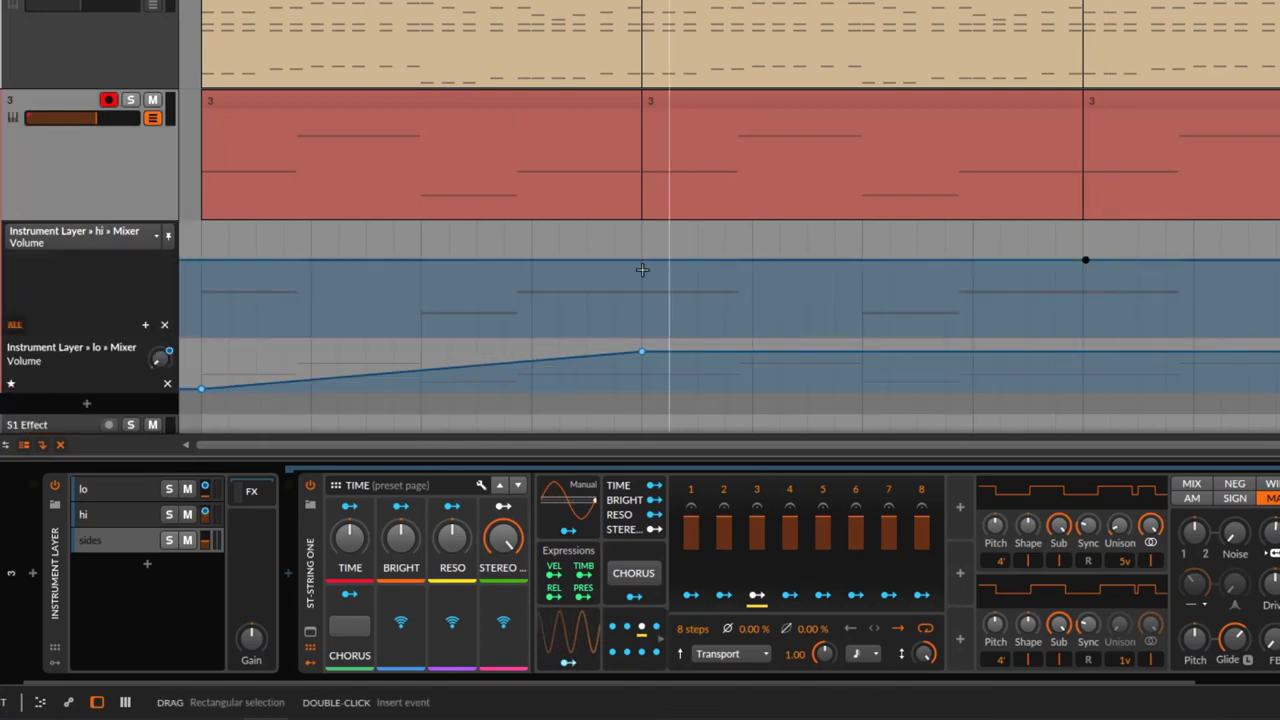
{"action": "left_click_drag", "start_coordinate": [643, 263], "coordinate": [643, 332]}
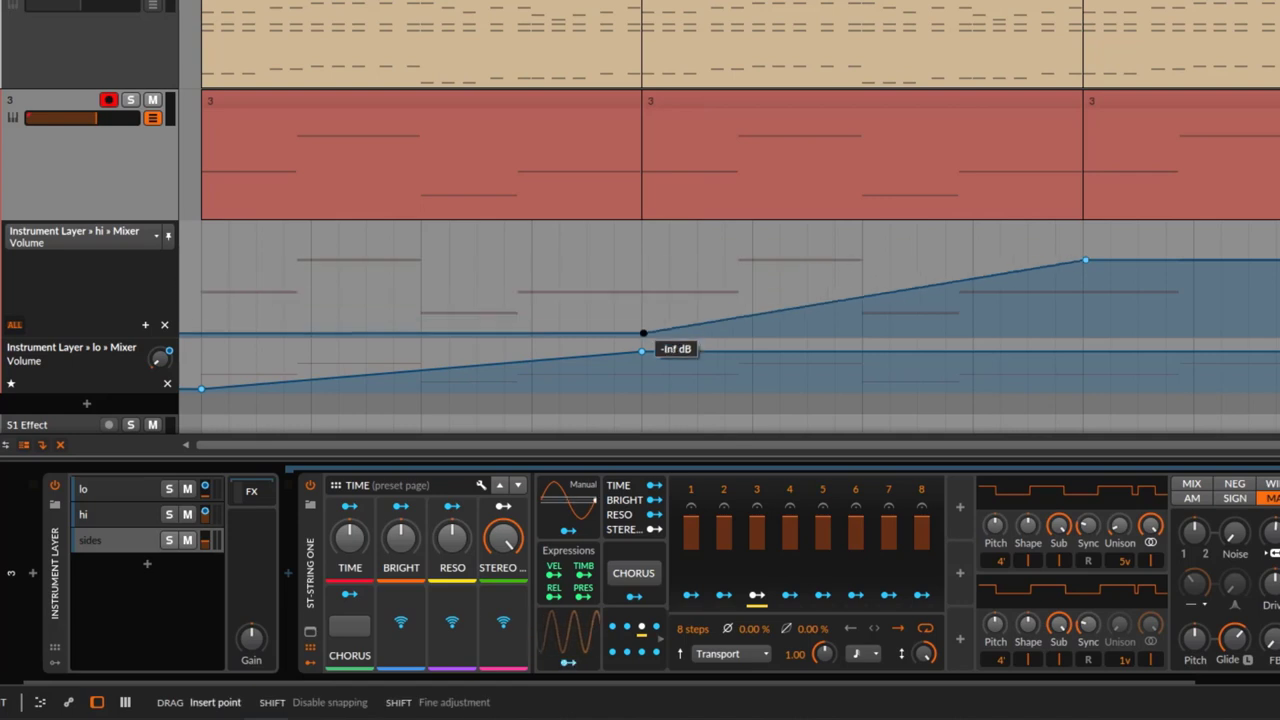
{"action": "left_click", "coordinate": [1083, 259]}
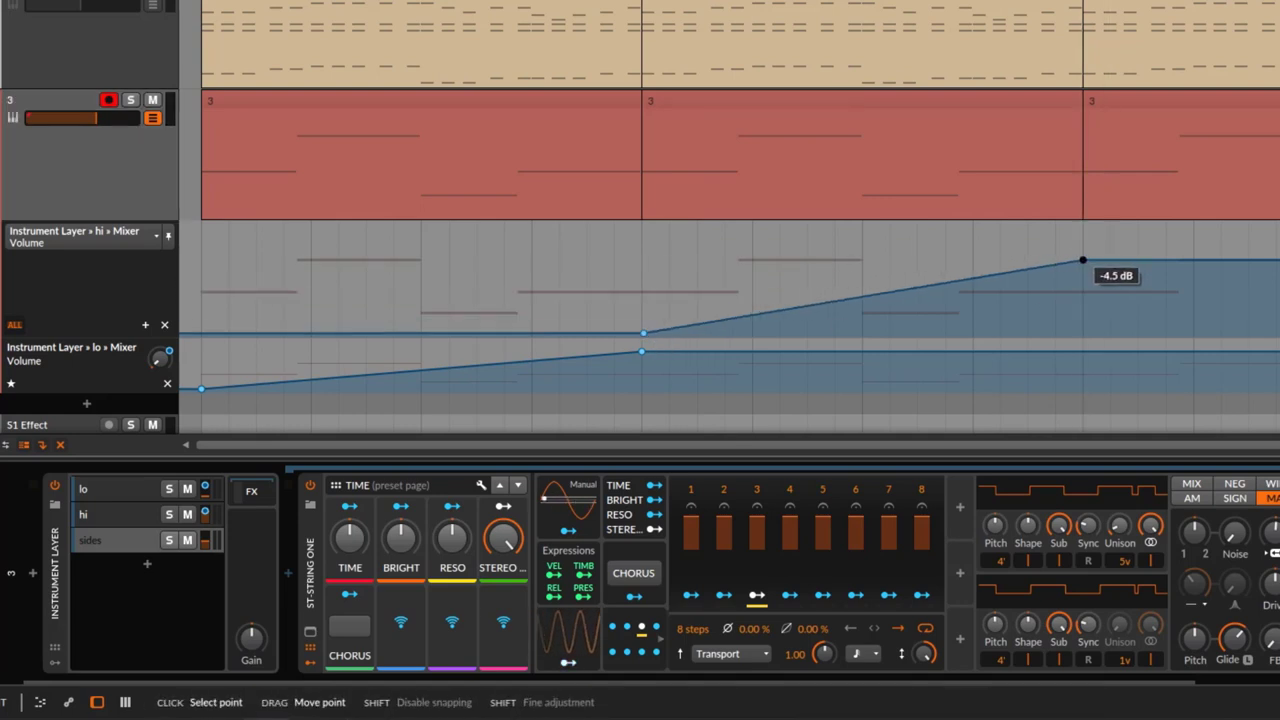
{"action": "left_click_drag", "start_coordinate": [1083, 259], "coordinate": [1083, 245]}
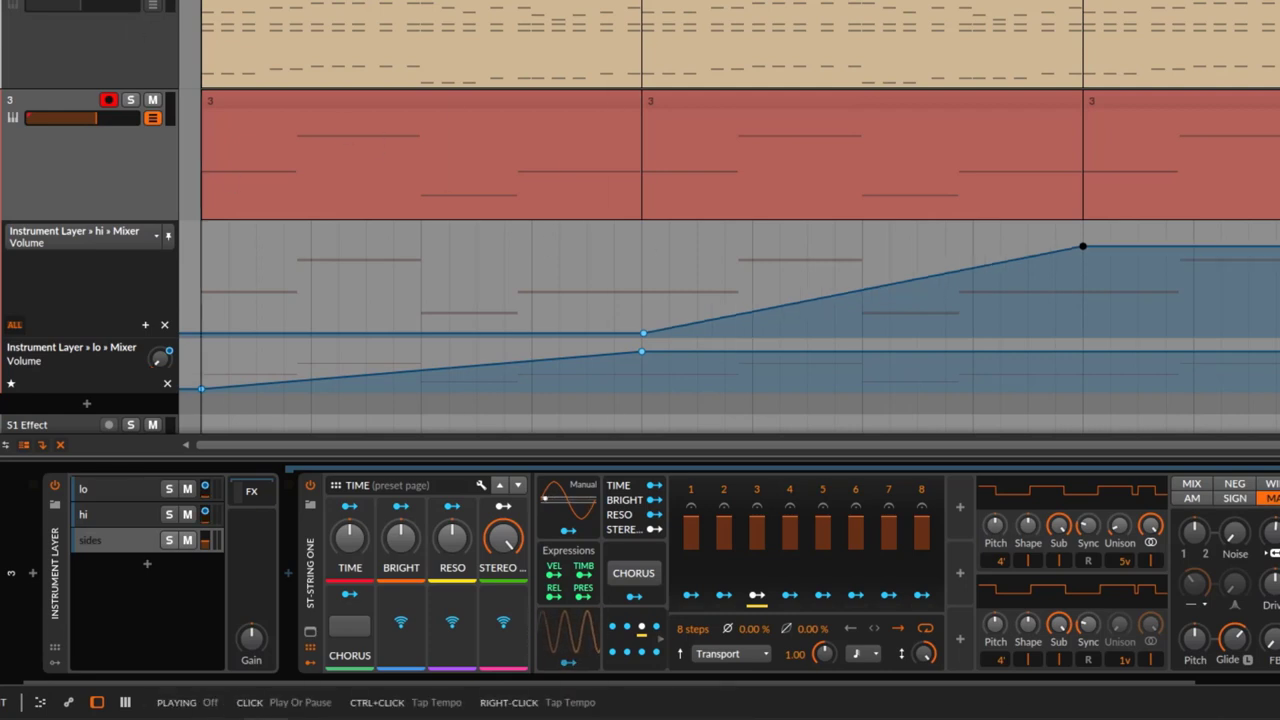
{"action": "key", "text": "space"}
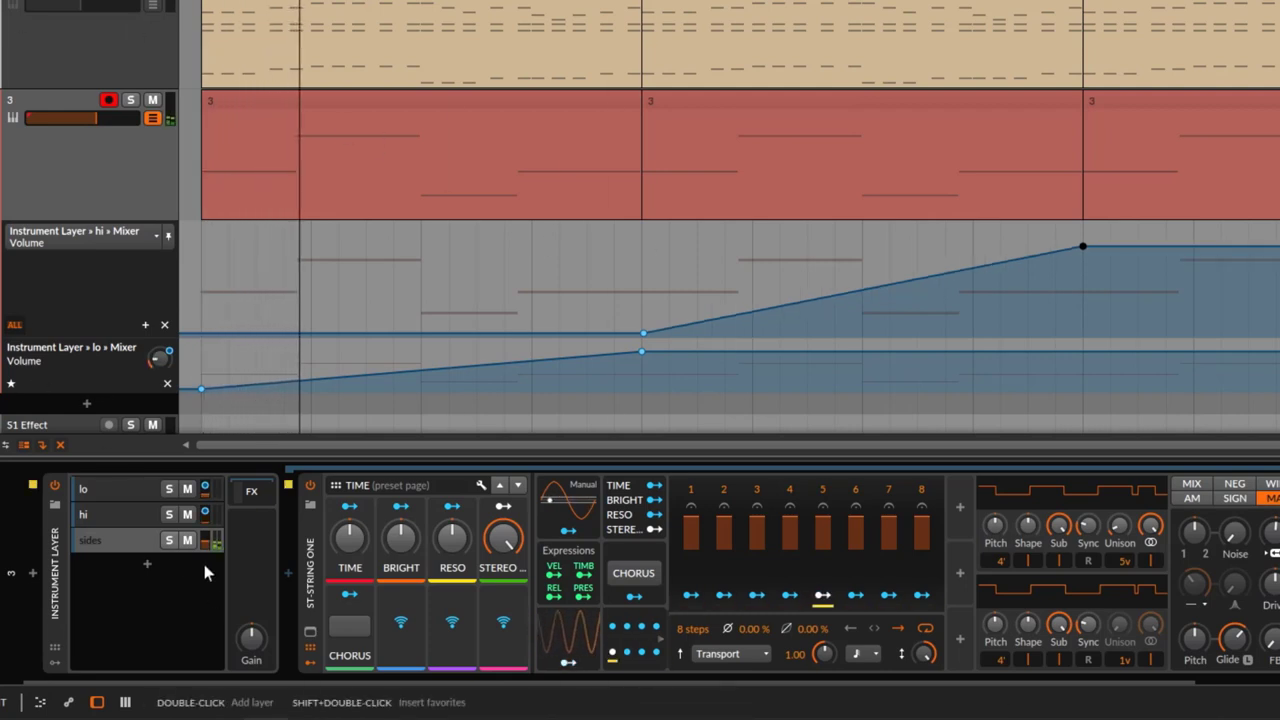